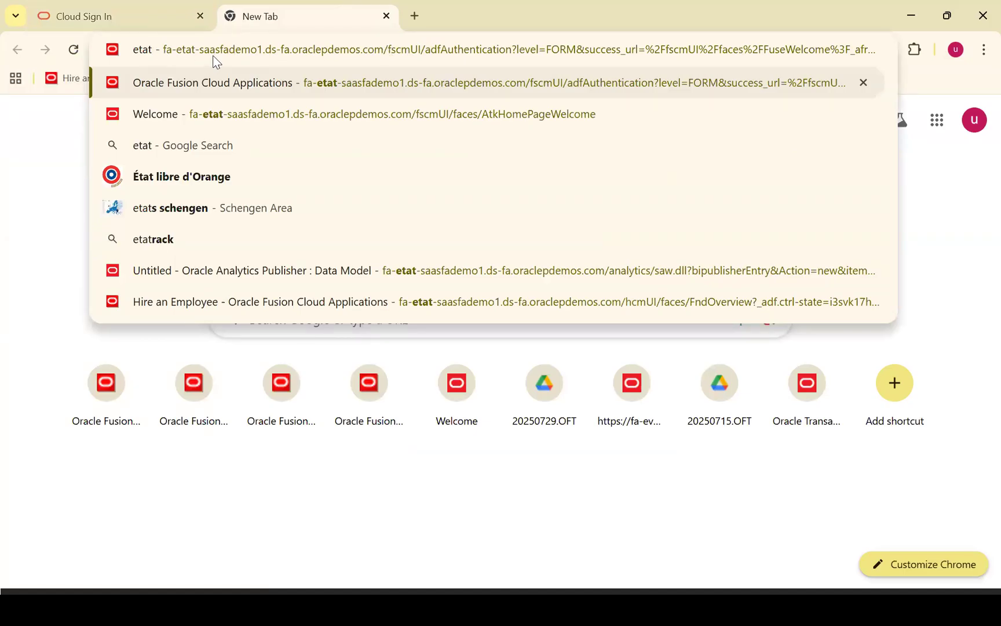
Step: Try to sign in to the Oracle Cloud account with the saved credentials
click(88, 7)
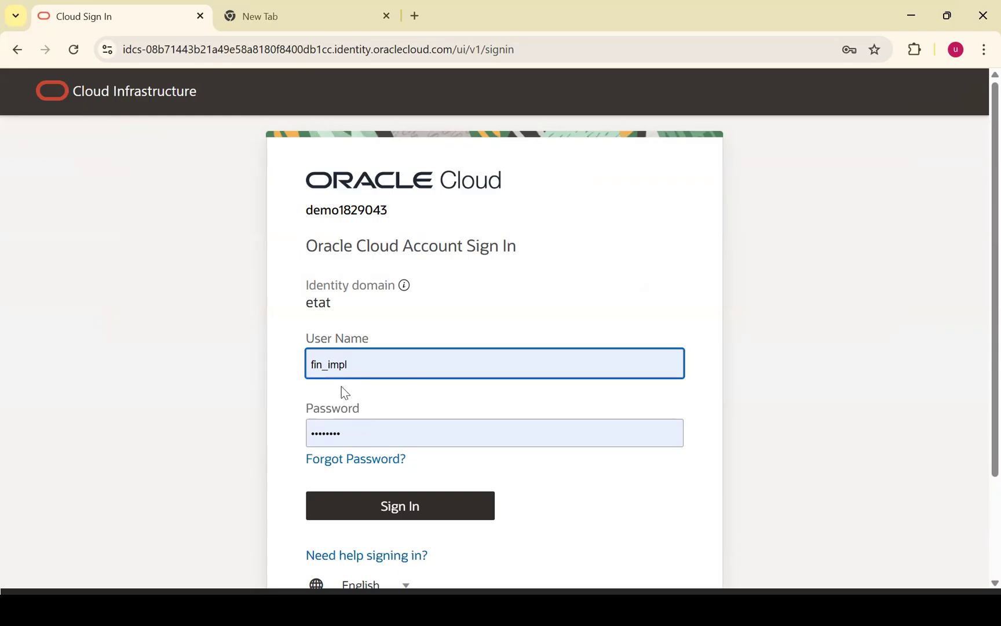
click(368, 499)
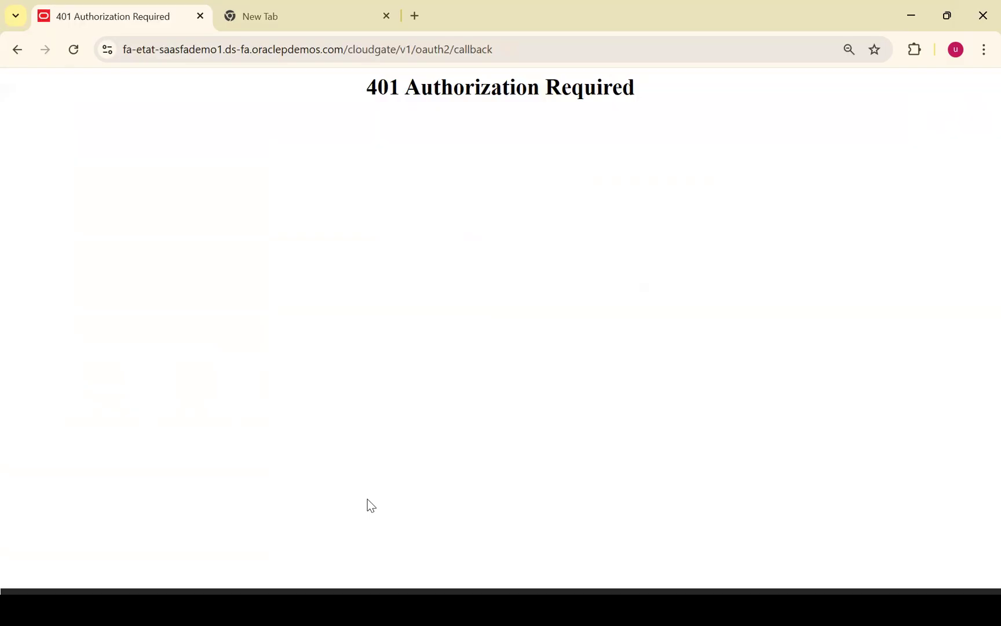
click(303, 9)
click(134, 10)
Step: Open the saved etat address of Oracle Fusion Cloud Applications from the empty browser page
click(272, 19)
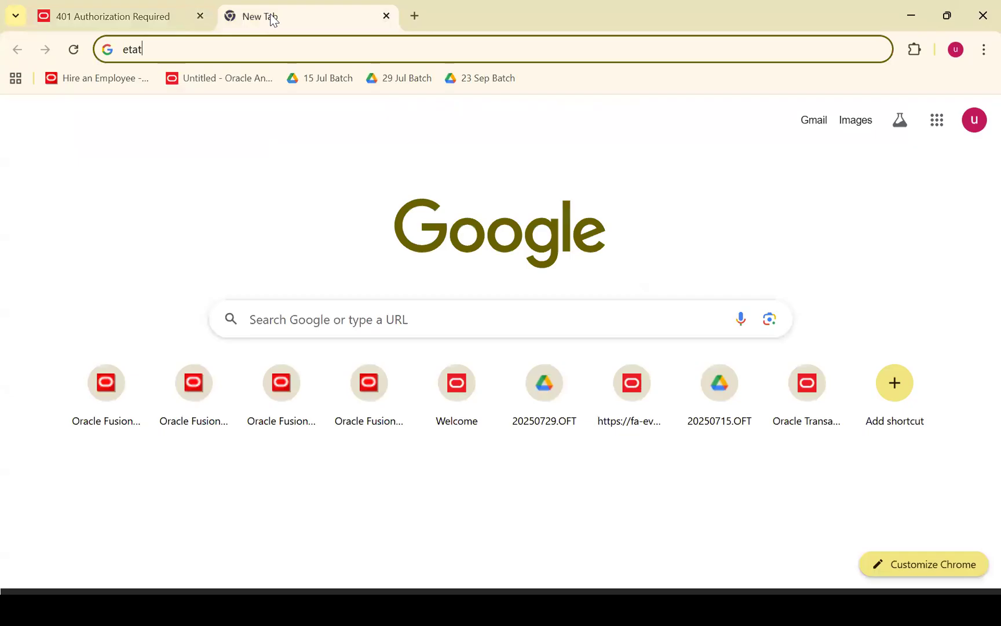
key(BackSpace)
key(BackSpace)
key(BackSpace)
key(BackSpace)
text(ert)
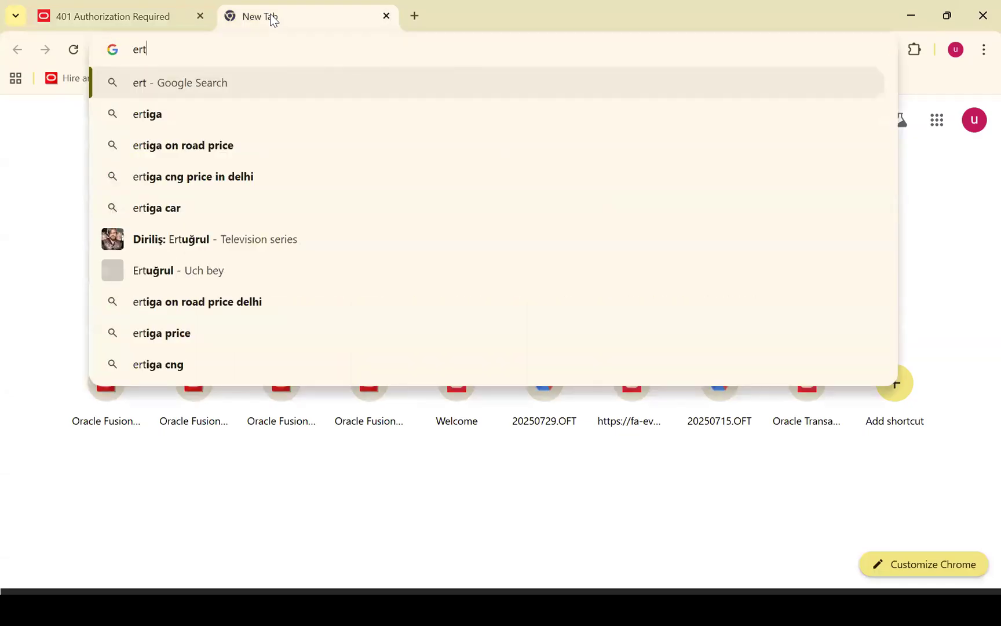
key(BackSpace)
key(BackSpace)
text(tat)
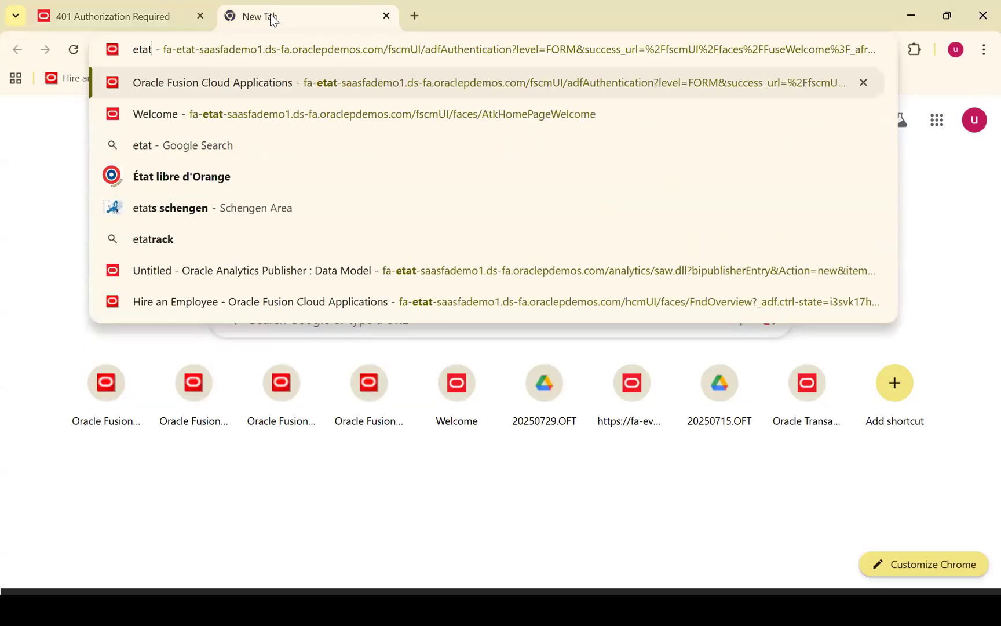
key(Return)
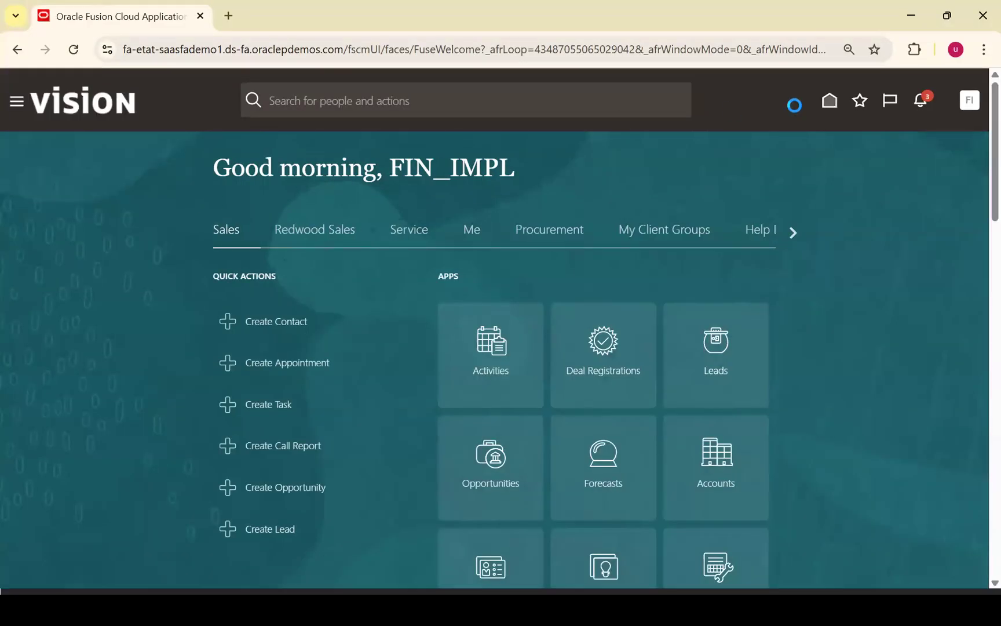
Step: Sign out of the application and sign back in with the saved credentials
click(978, 104)
click(943, 134)
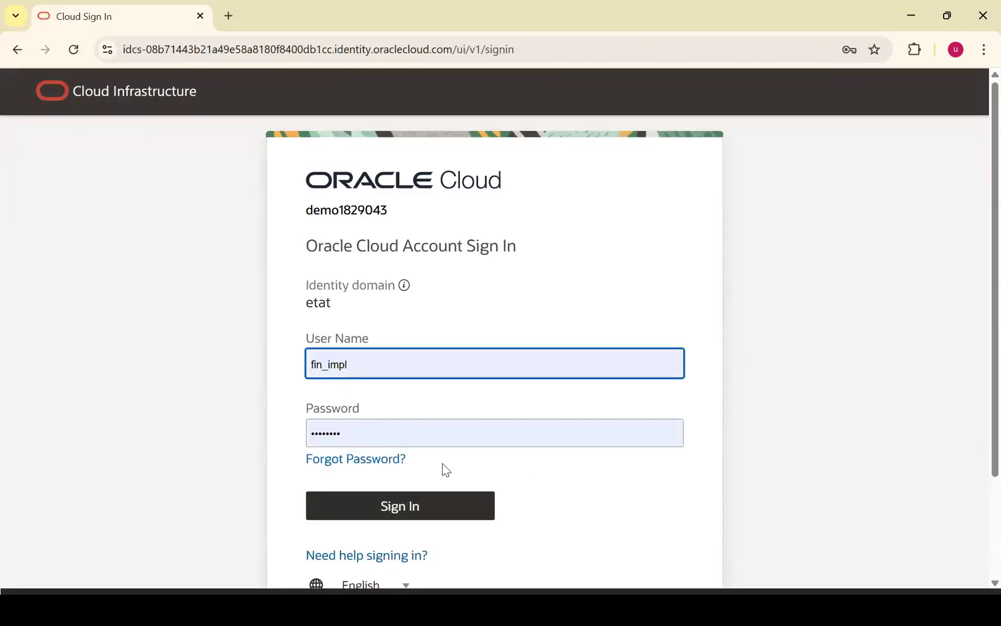
click(459, 508)
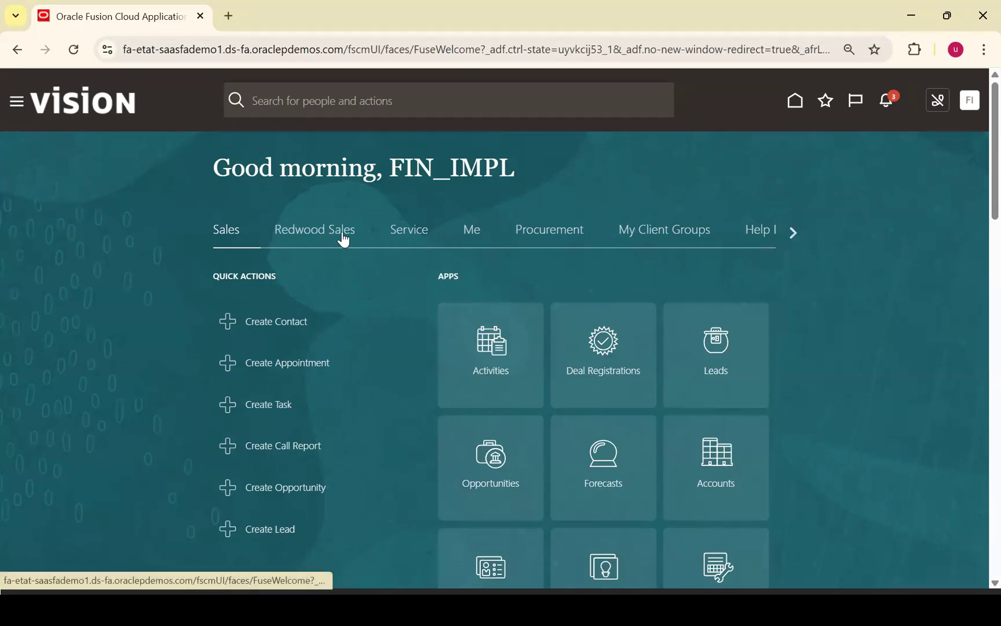
Step: Review the quick actions and apps of the Procurement, Payables and General Accounting areas on the home page
click(541, 235)
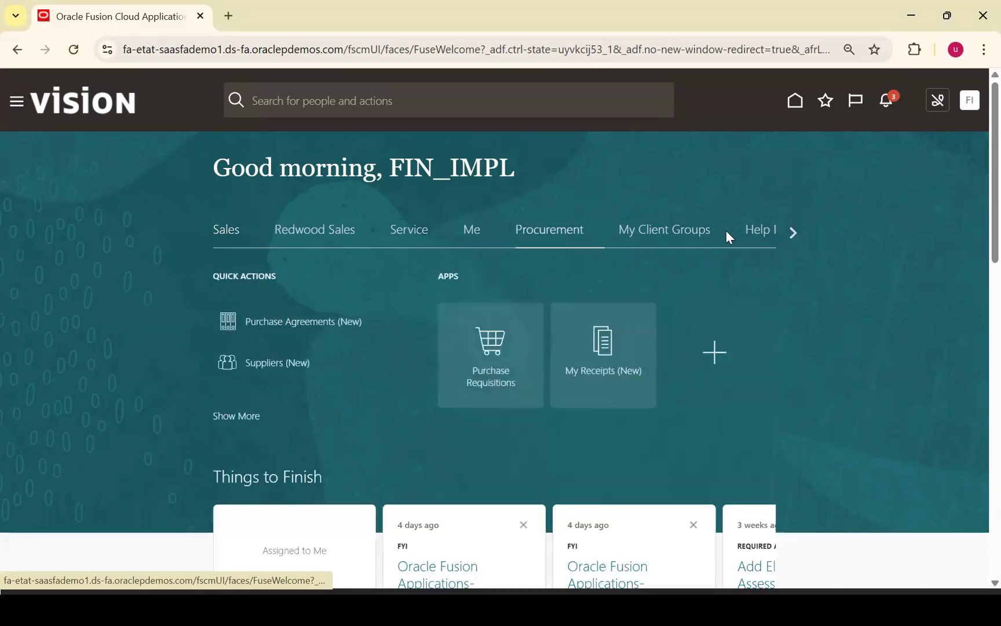
click(795, 233)
click(794, 233)
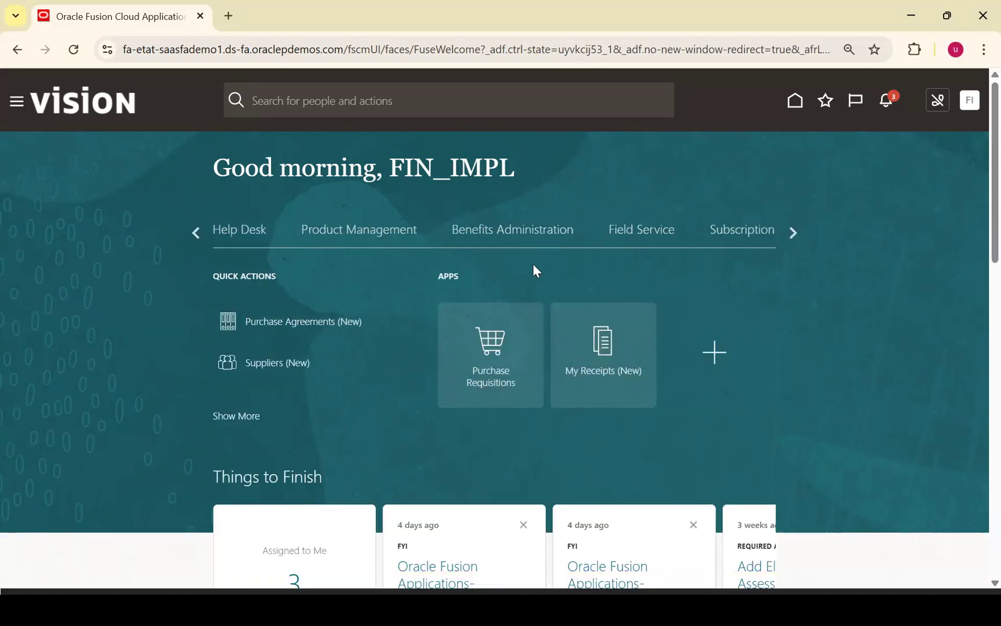
click(794, 233)
click(793, 232)
click(793, 232)
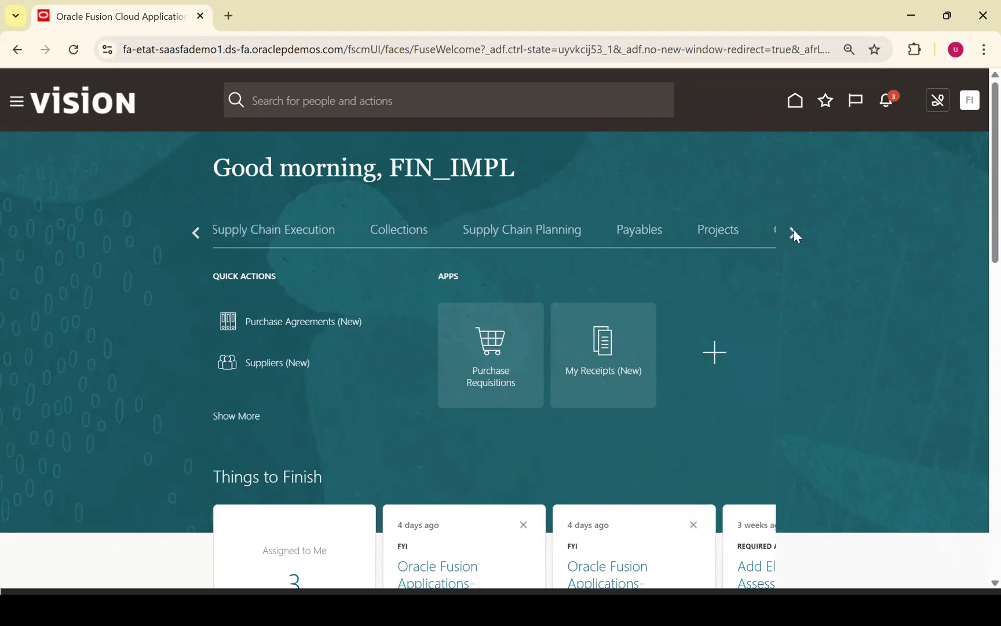
click(632, 234)
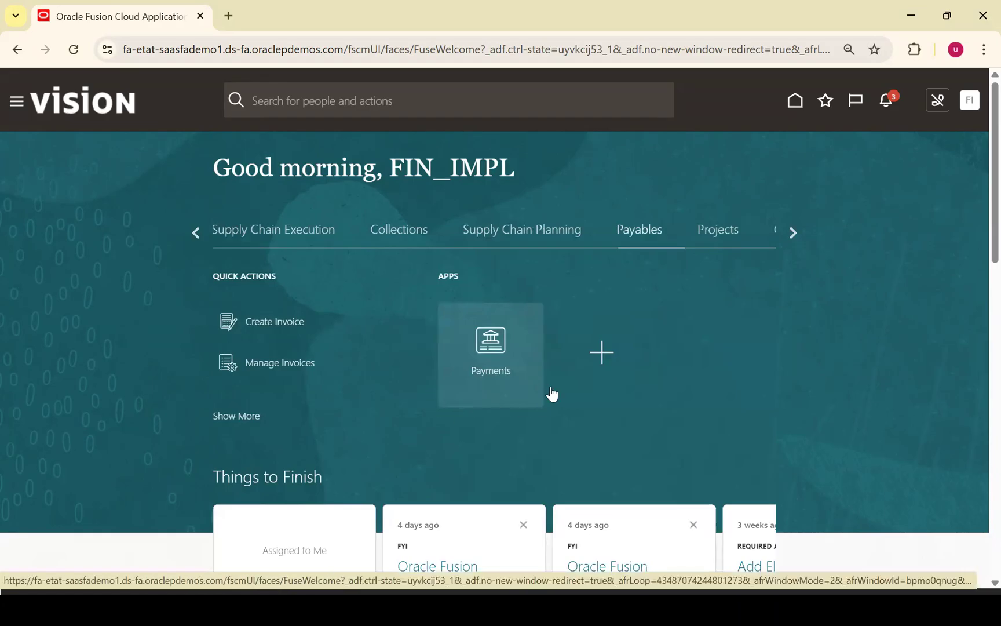
click(784, 233)
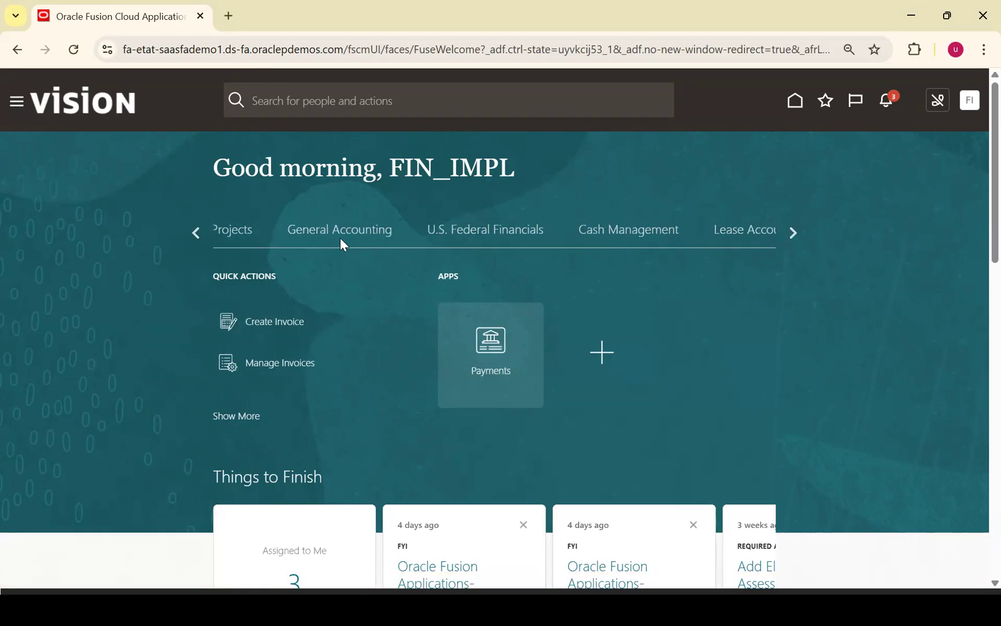
click(340, 237)
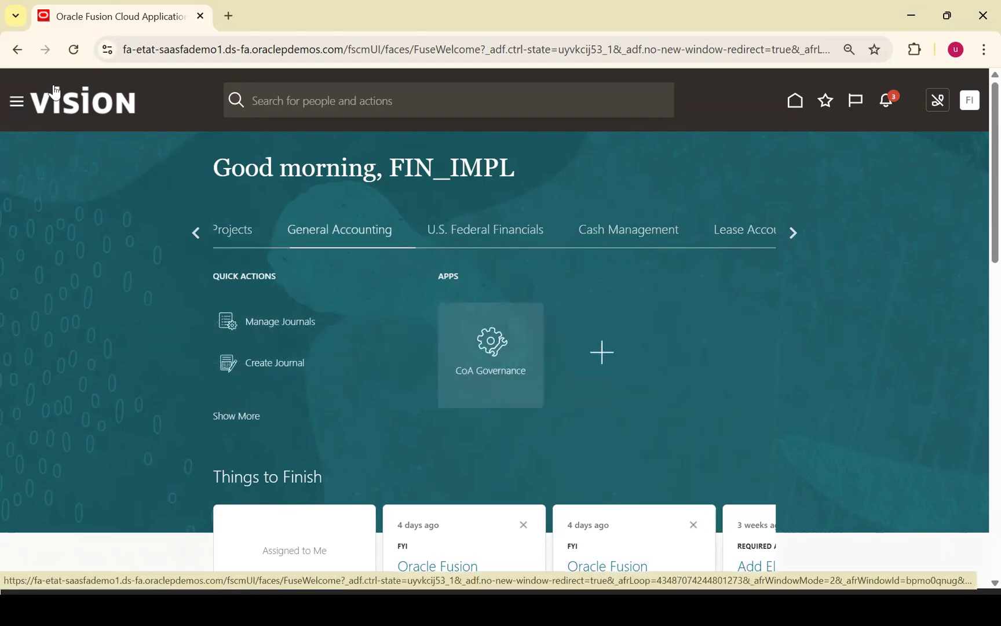
Step: Examine the navigator entries under Receivables, Payables, General Accounting and Fixed Assets, and close the navigator
click(17, 105)
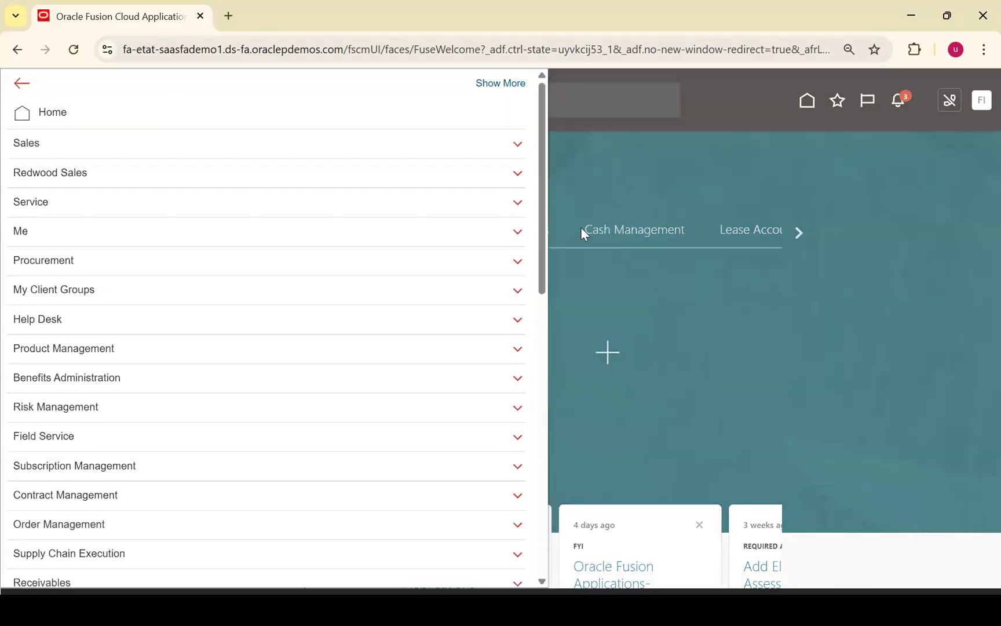
drag(545, 197, 537, 292)
click(173, 322)
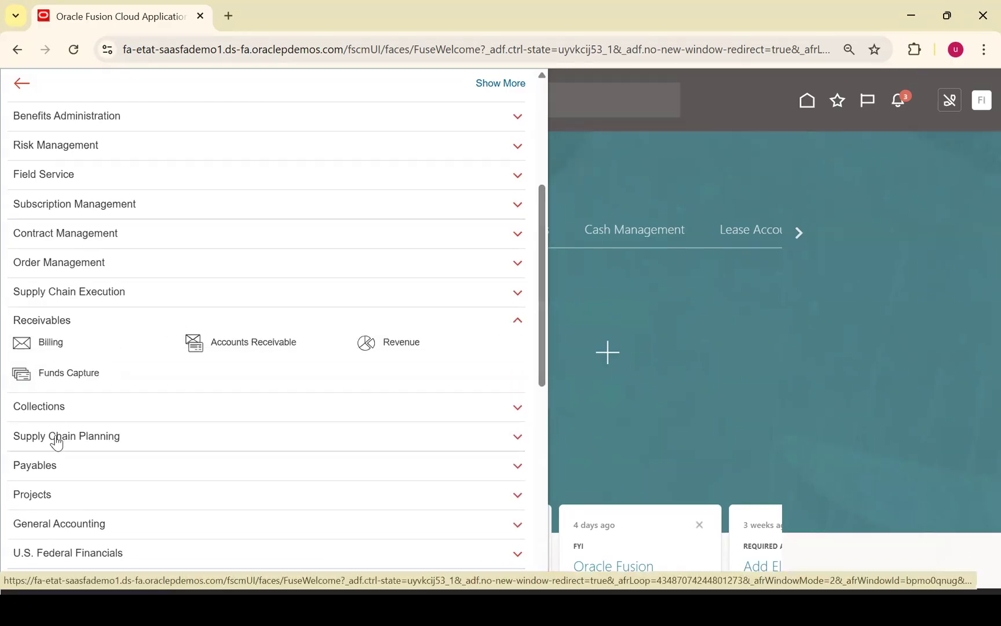
click(60, 474)
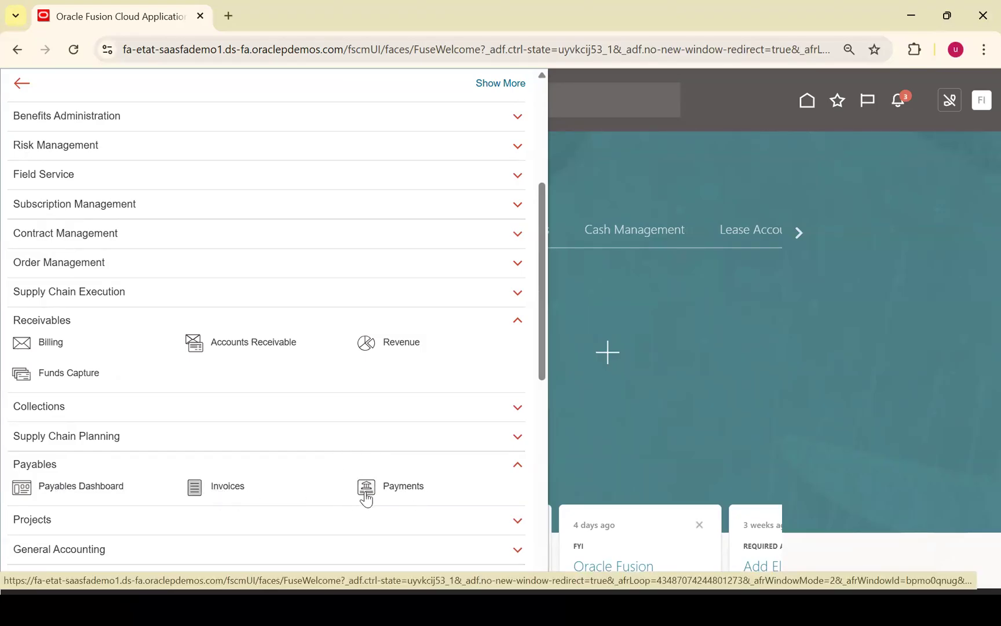
drag(544, 293, 544, 427)
click(179, 186)
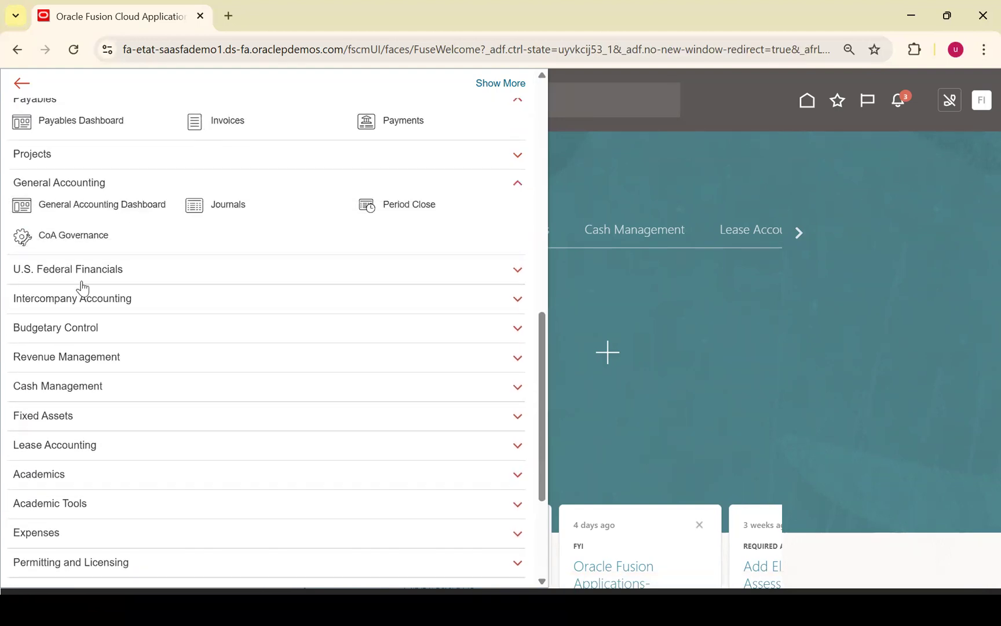
click(144, 418)
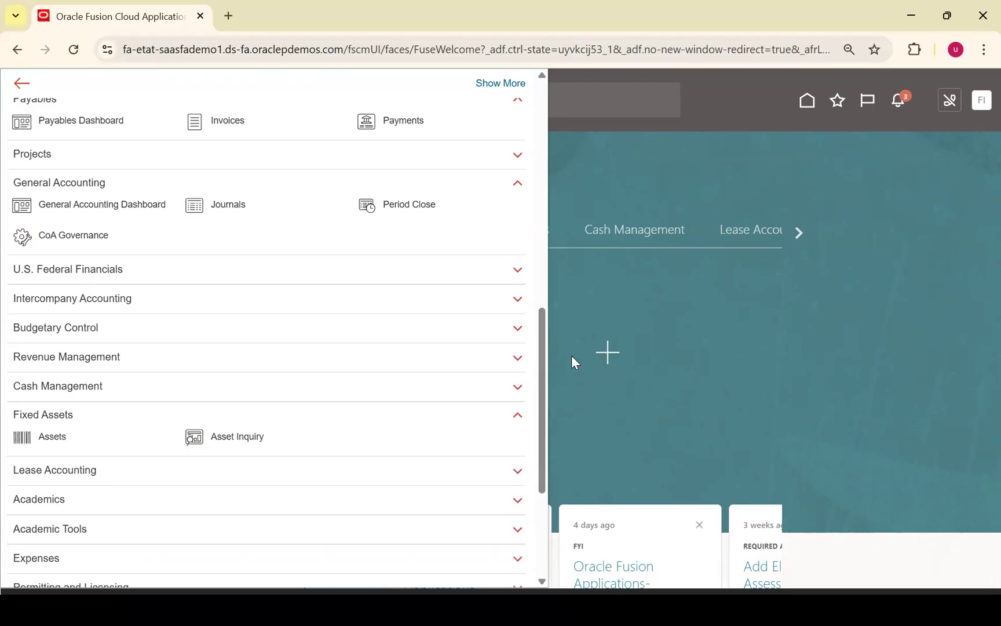
click(765, 373)
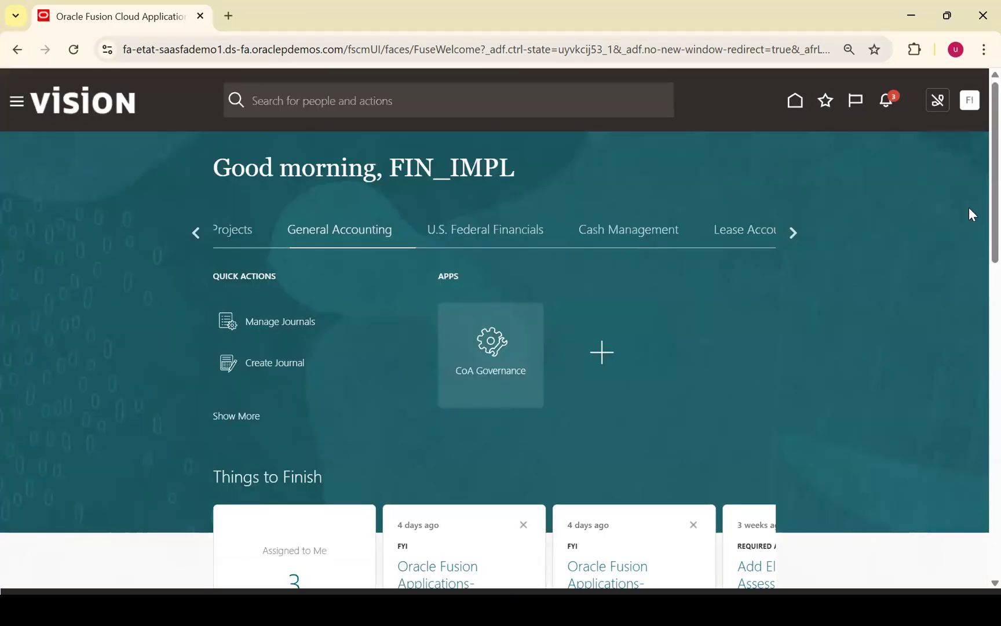
Step: Go to Setup and Maintenance and display the list of offerings
click(970, 102)
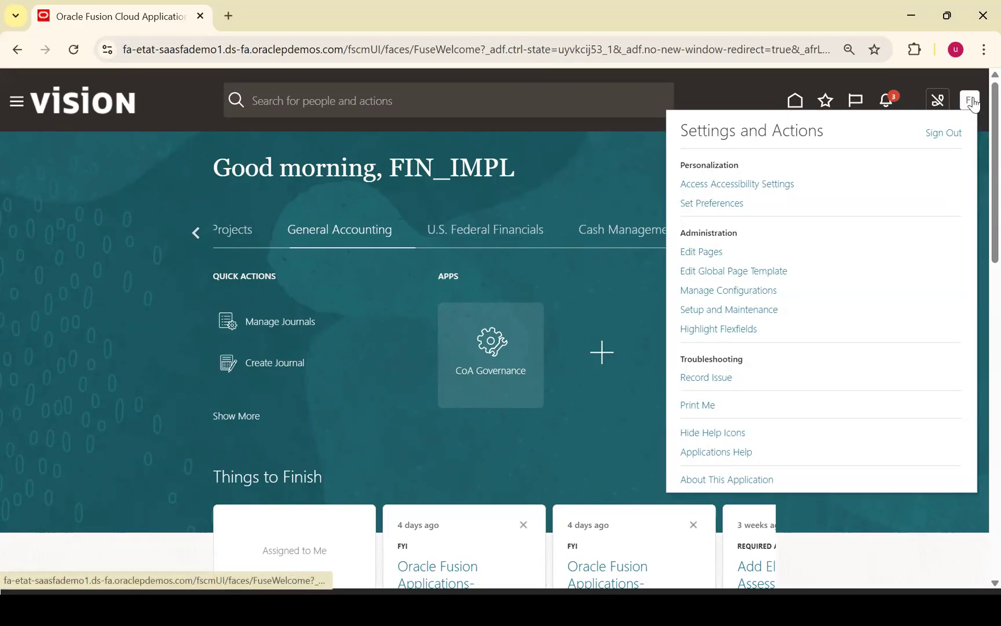
click(746, 312)
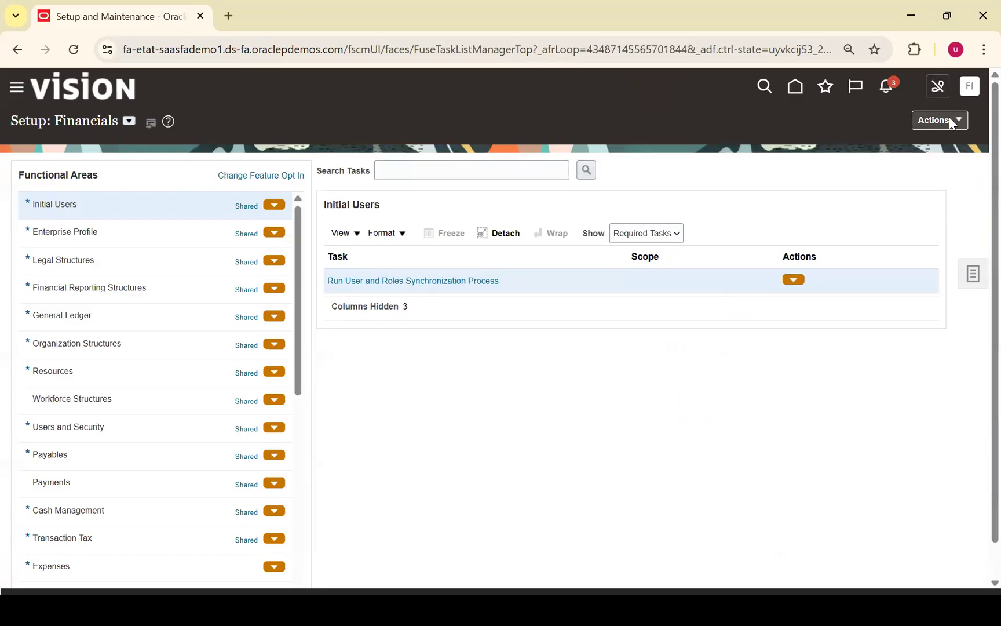
click(937, 123)
click(865, 332)
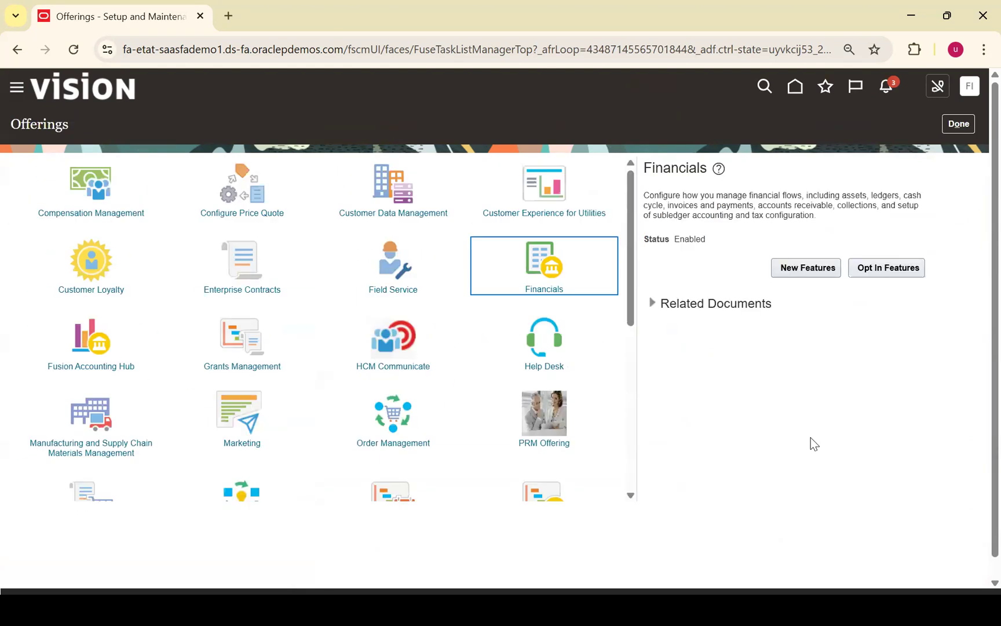
Step: Compare the Product Families slide in the presentation with the full list of offerings in Setup and Maintenance
key(alt+Tab)
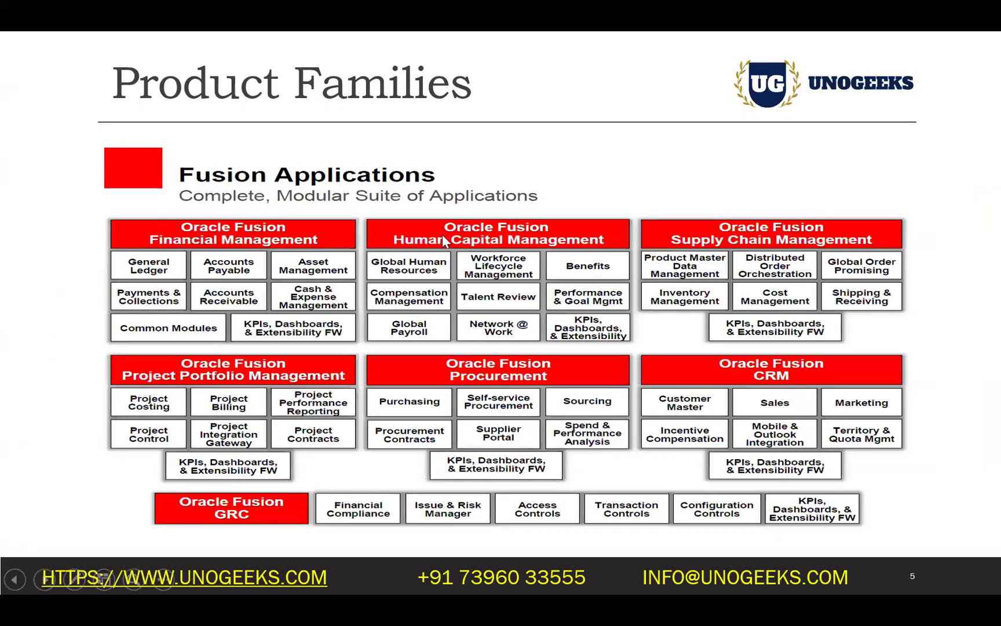
key(alt+Tab)
key(alt+Tab)
key(Tab)
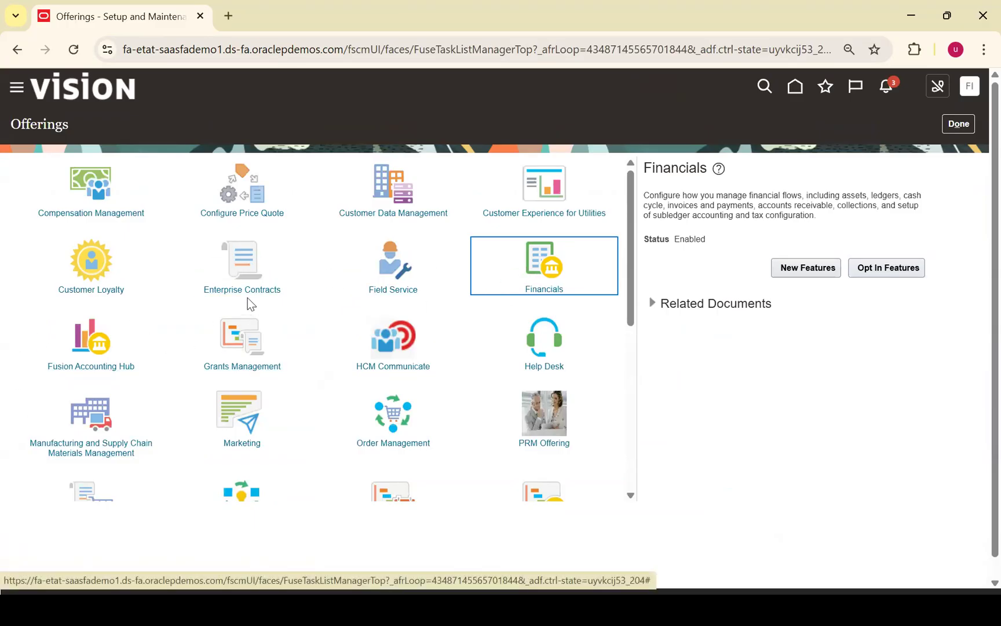
drag(627, 266, 639, 423)
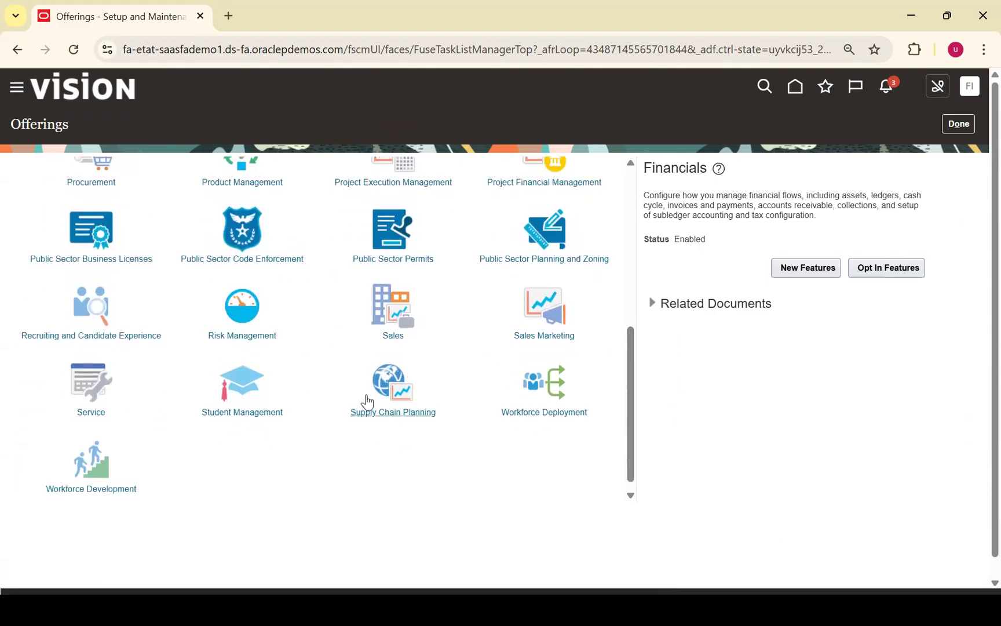
drag(631, 417, 621, 222)
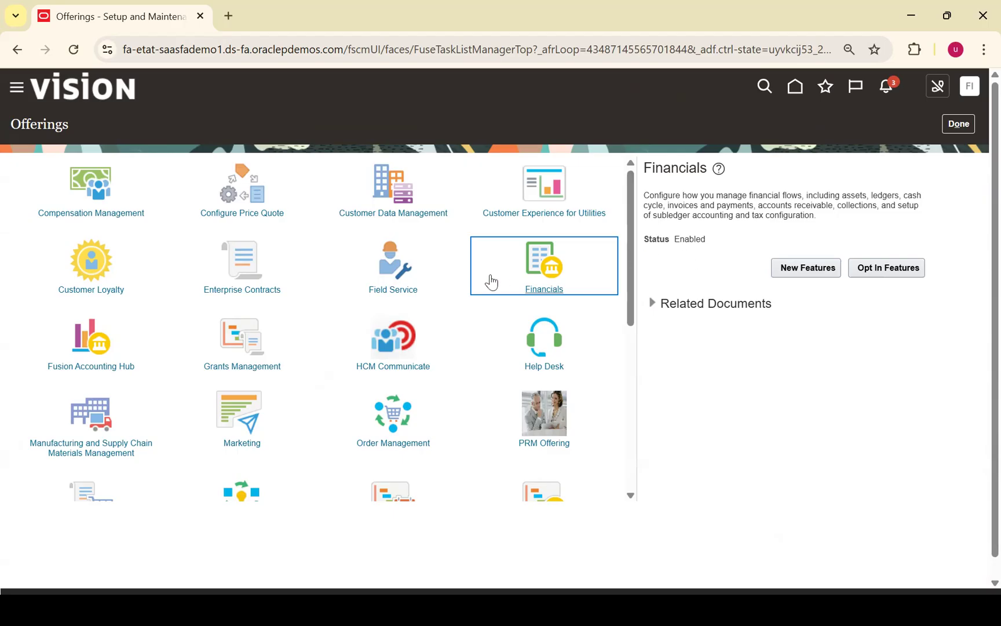
Step: Open the opt-in features from the Financials offering and remove the Requires opt-in filter
click(869, 271)
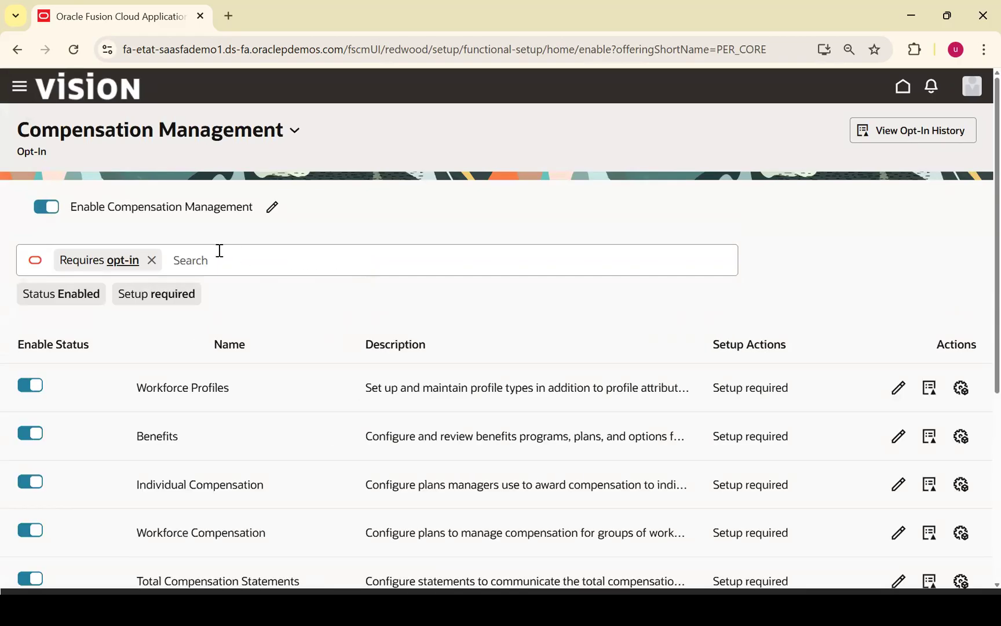
click(152, 260)
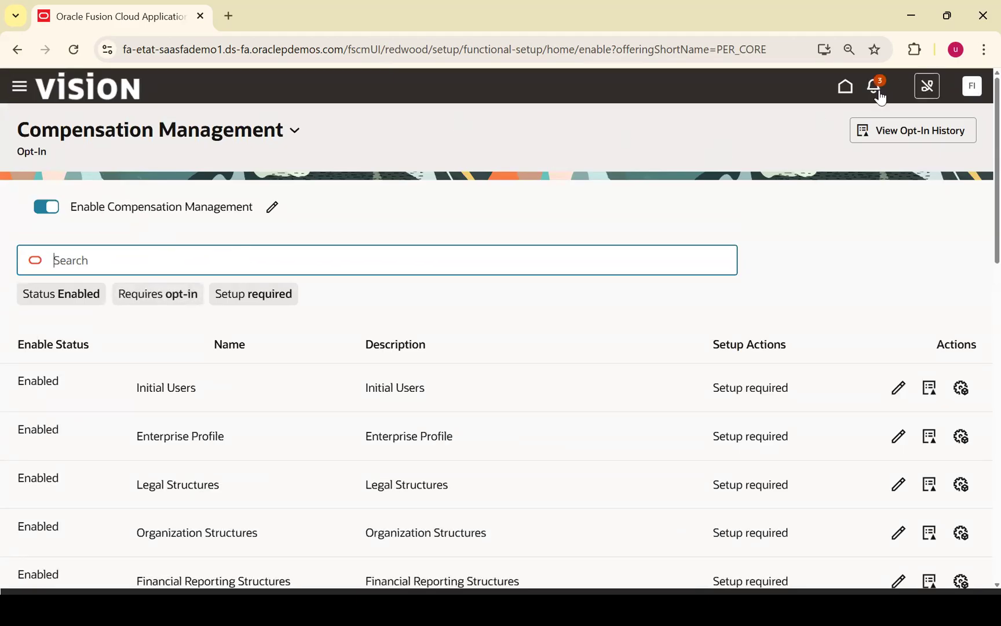
Step: Return to the home page and reopen the offerings list through Setup and Maintenance
click(844, 91)
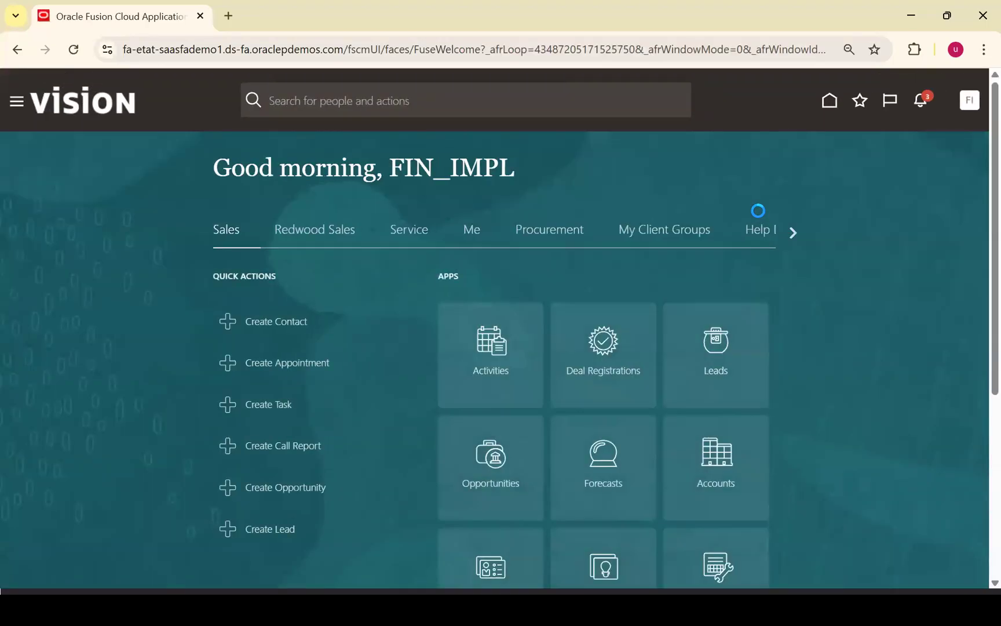
click(976, 106)
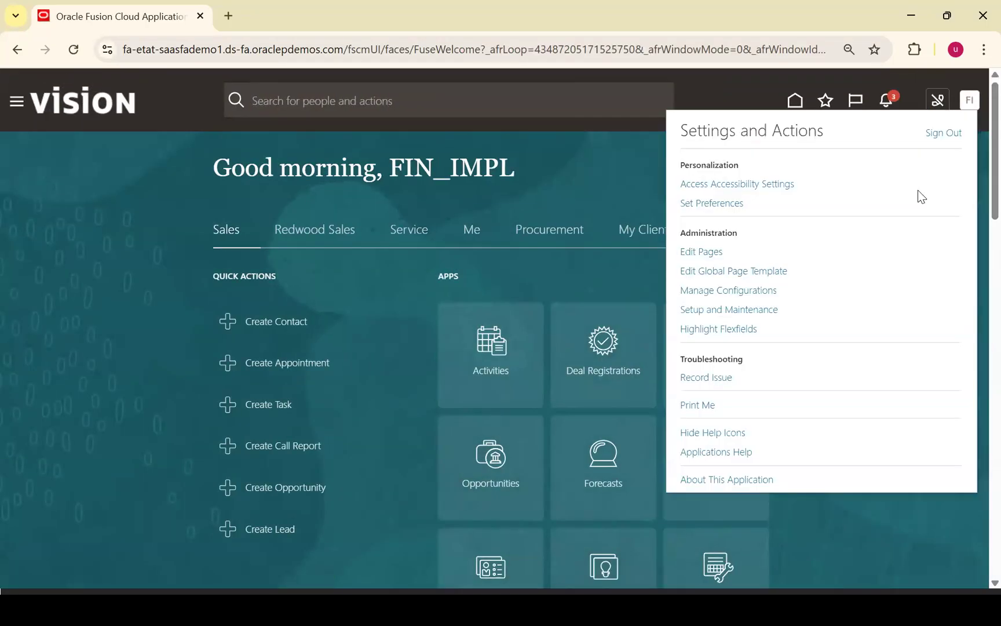
click(710, 310)
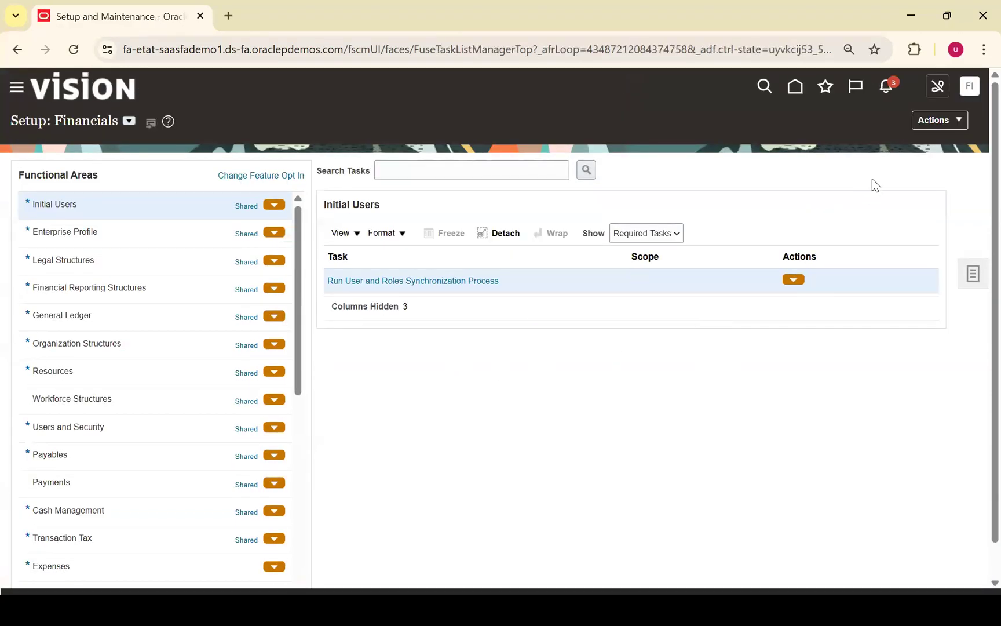
click(963, 120)
click(885, 331)
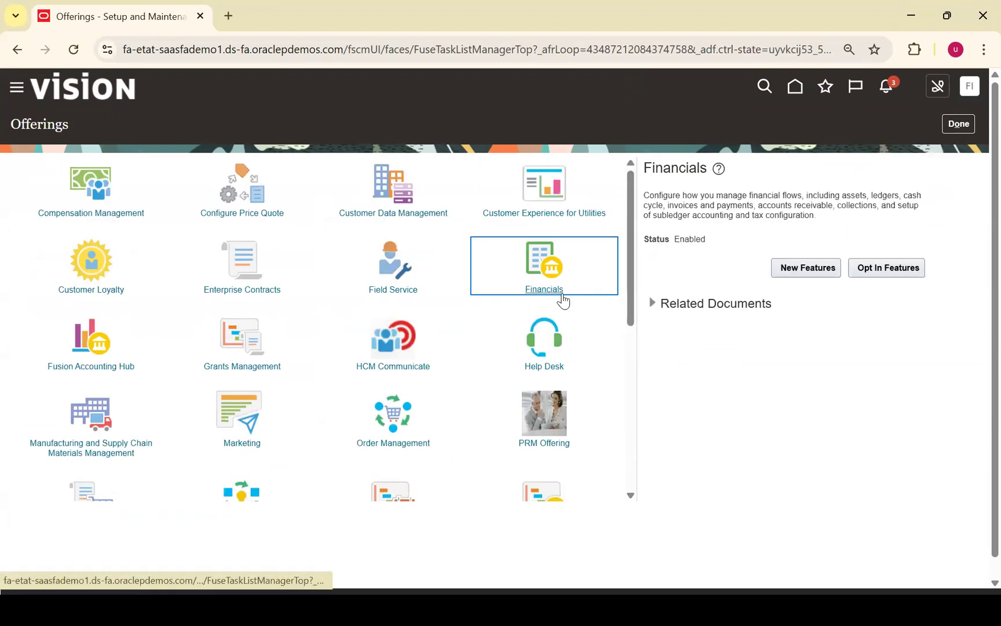
Step: Select the Financials offering and open its opt-in features
click(552, 289)
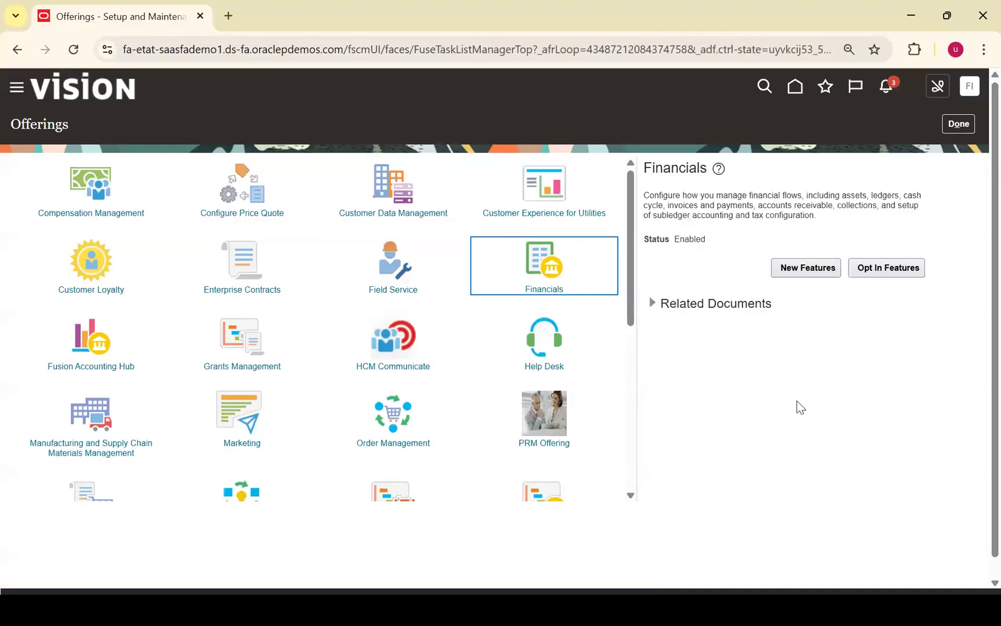
click(876, 268)
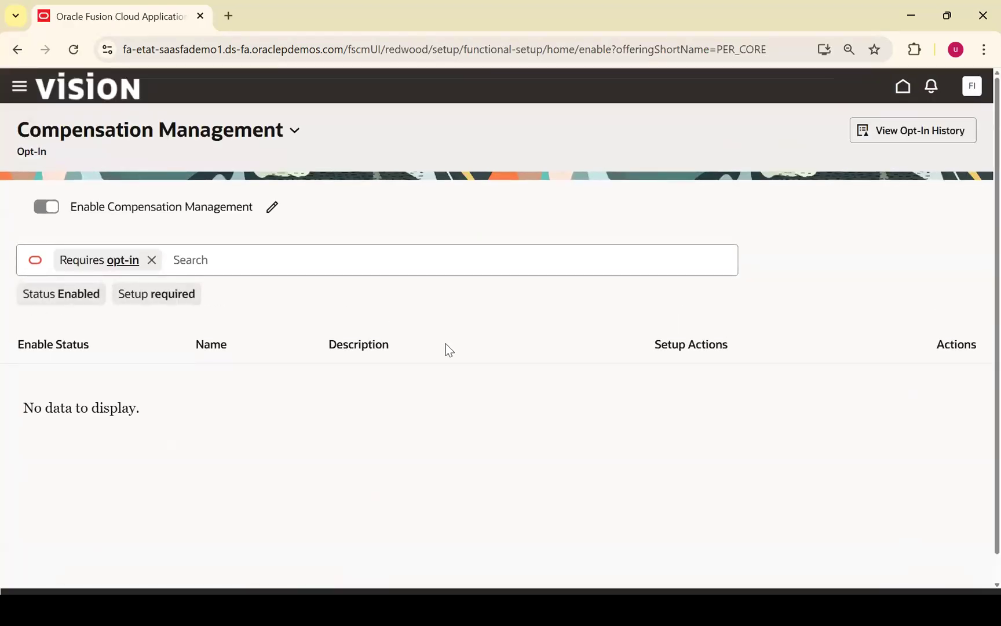
Step: Remove the Requires opt-in filter on the Compensation Management opt-in page and switch the offering to Financials
click(152, 260)
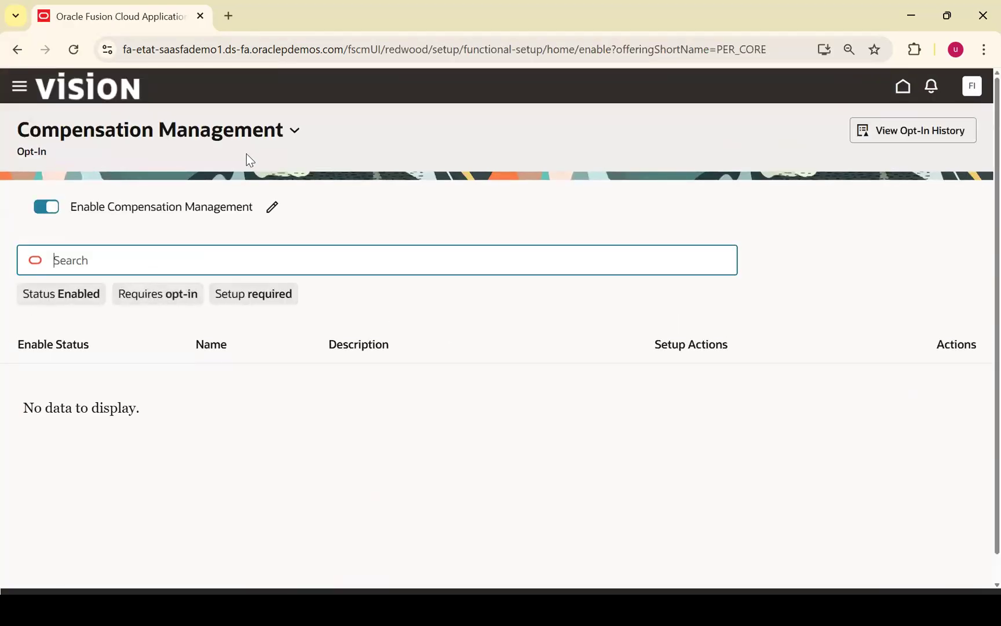
click(295, 130)
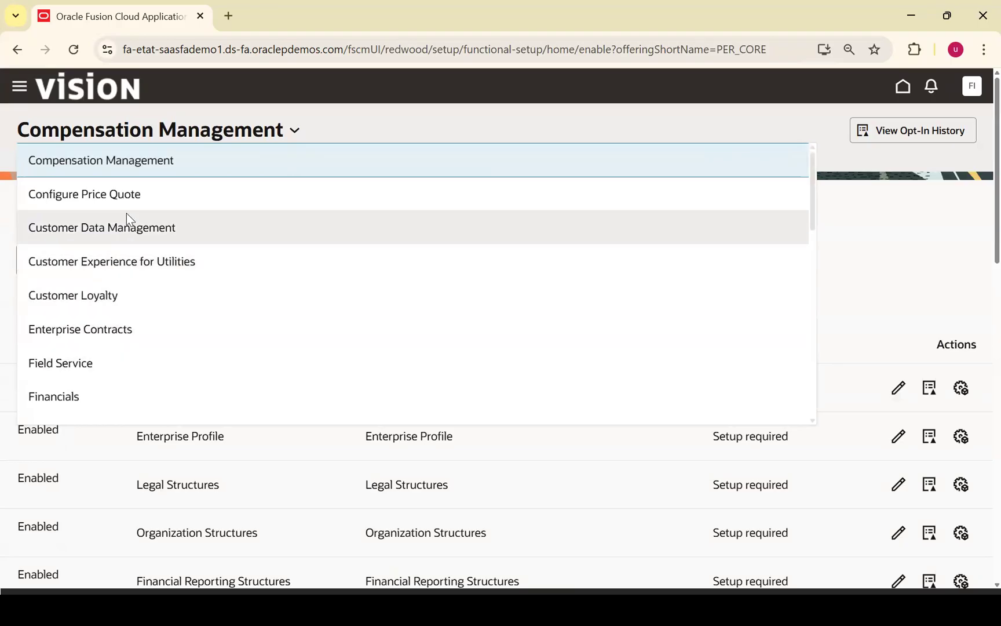
click(106, 400)
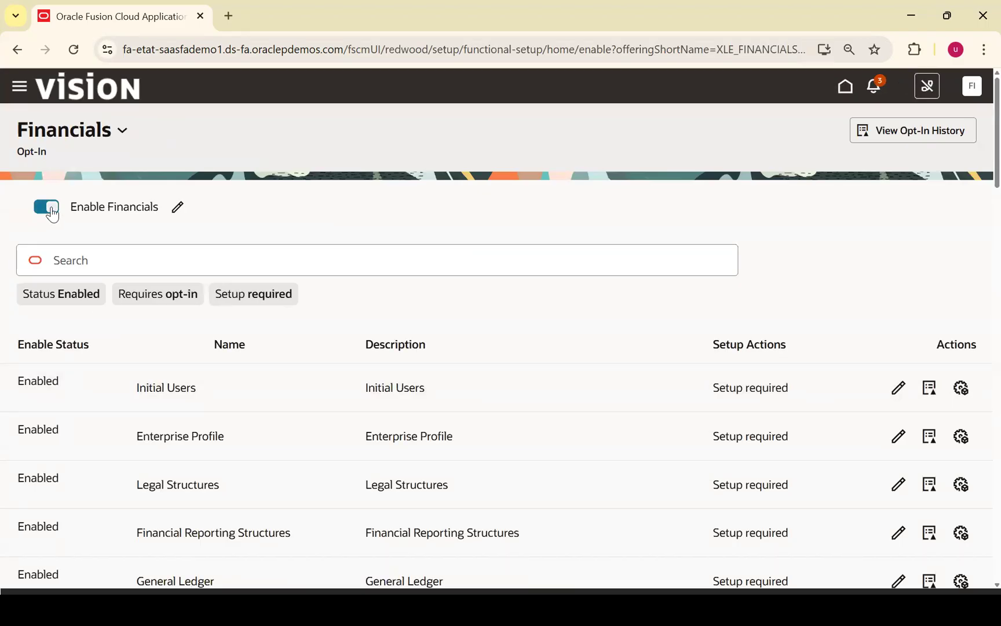
click(123, 268)
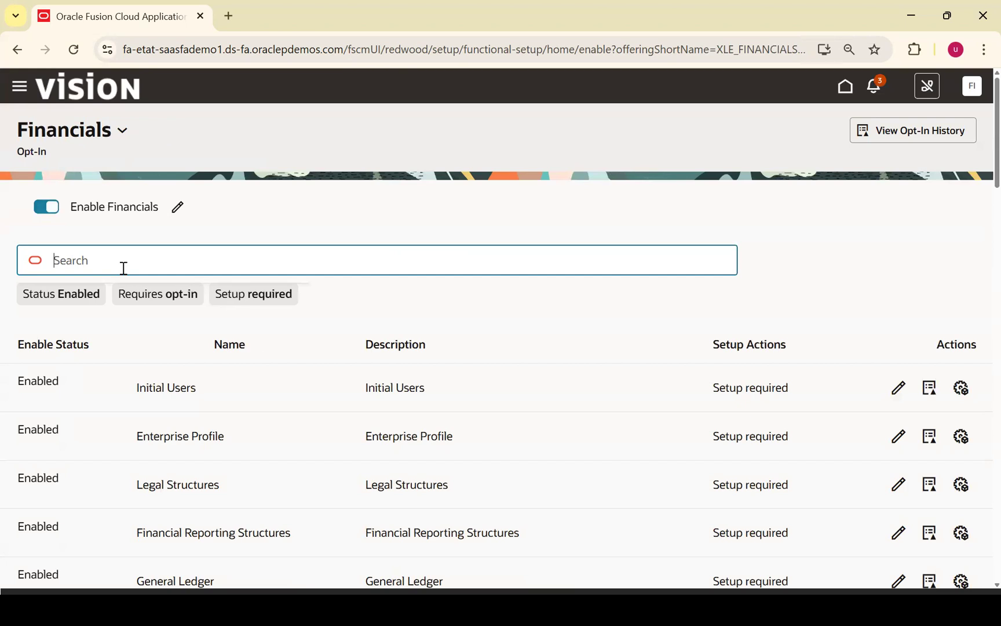
click(911, 269)
Step: Examine the Payables feature opt-in page without its Requires opt-in filter, then return to the Financials opt-in page
scroll(978, 220, down, 3)
scroll(980, 238, down, 8)
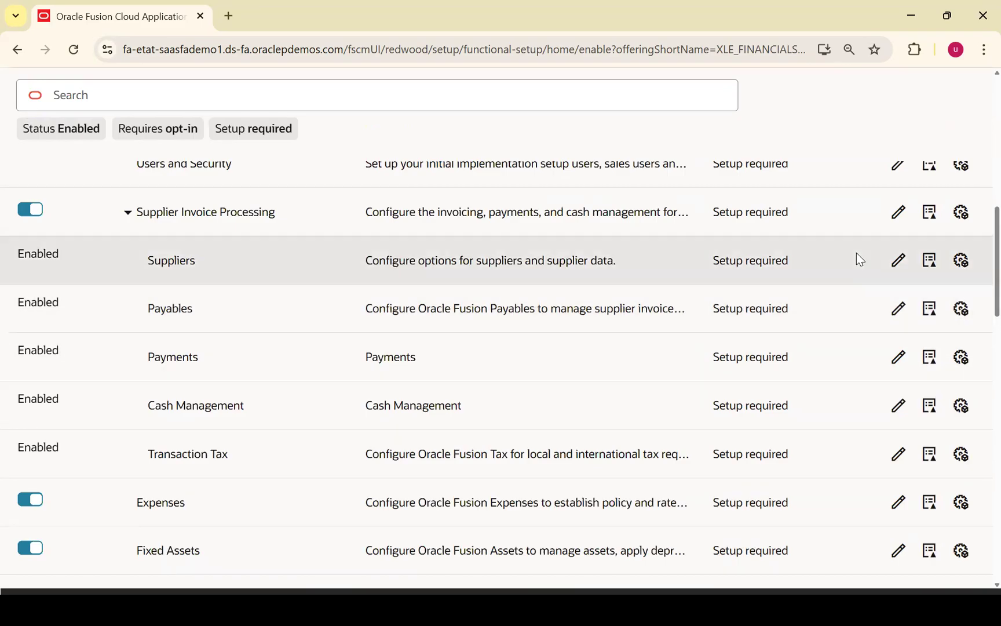
click(901, 310)
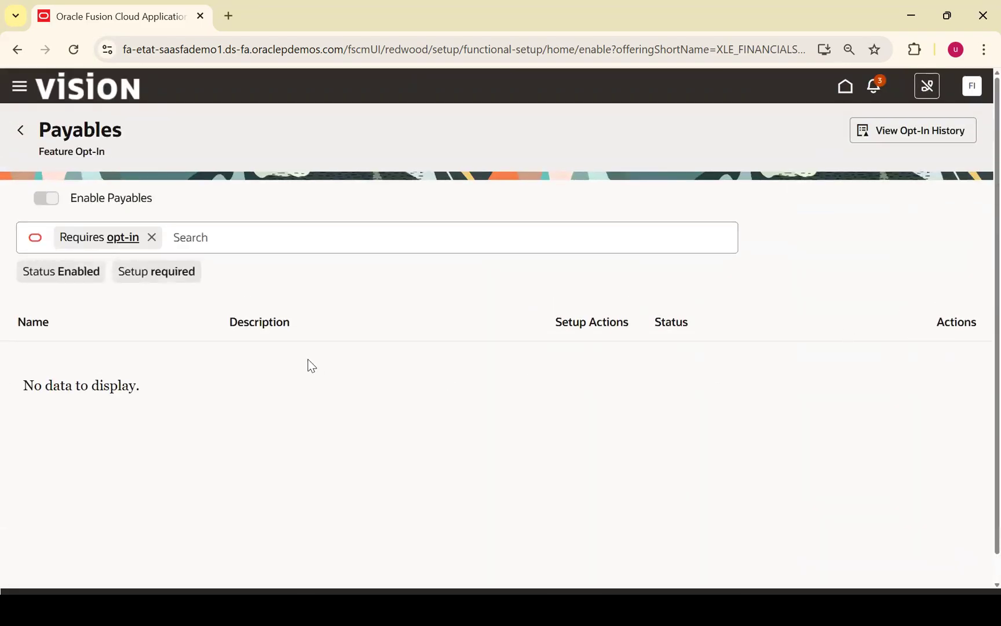
click(152, 238)
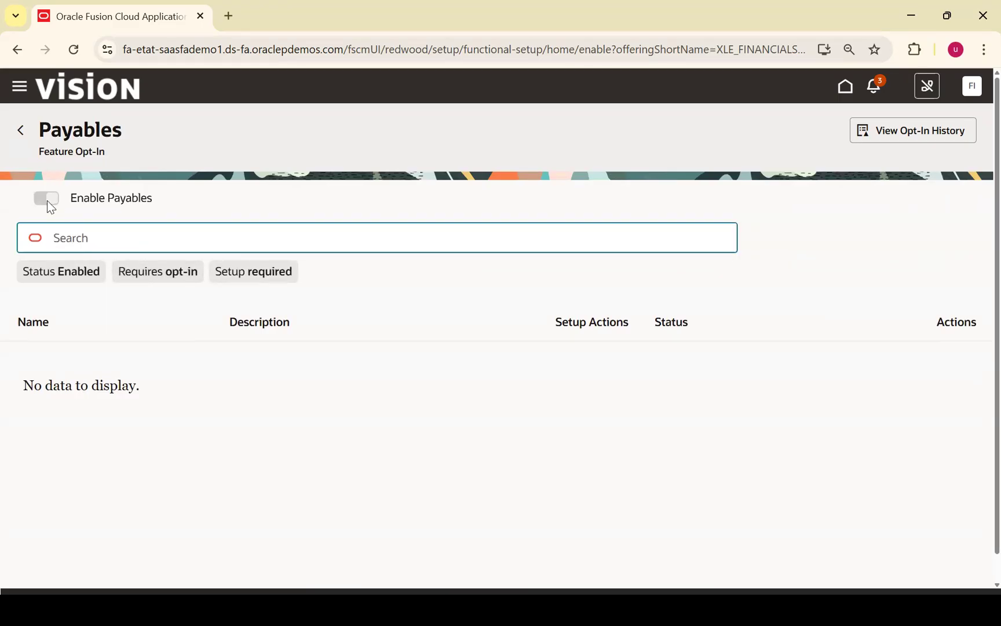
click(20, 131)
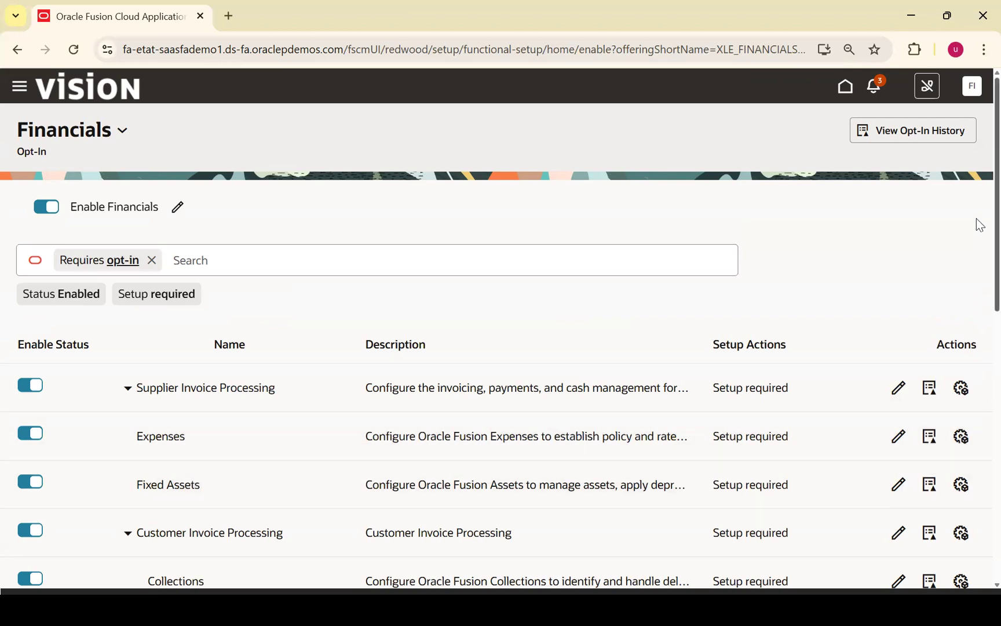
Step: Review the Financials functional areas that require opt-in and their enable switches
scroll(980, 255, down, 2)
scroll(978, 313, down, 3)
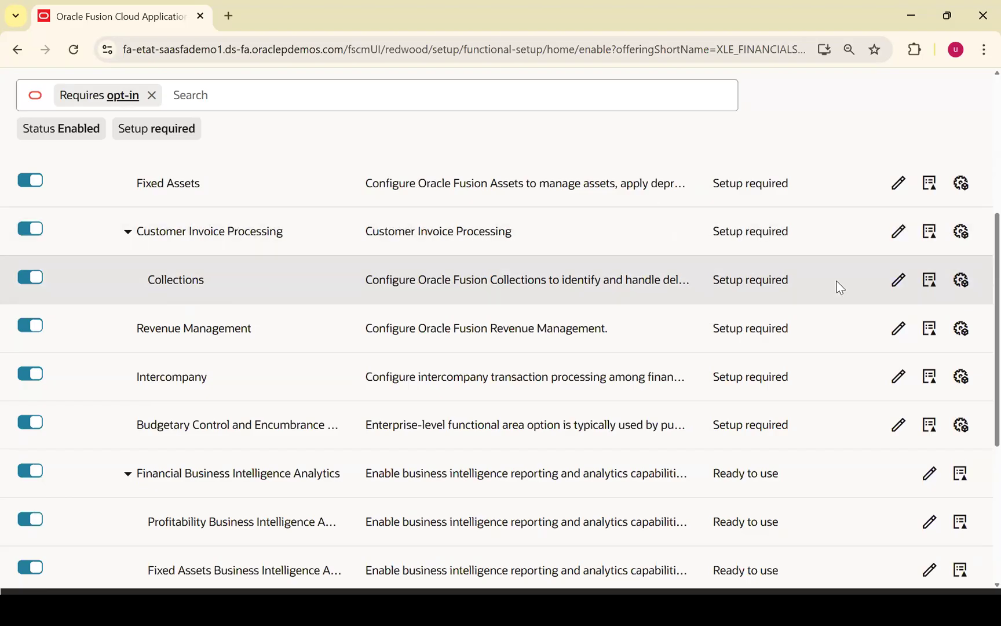
scroll(976, 242, down, 5)
scroll(977, 243, up, 10)
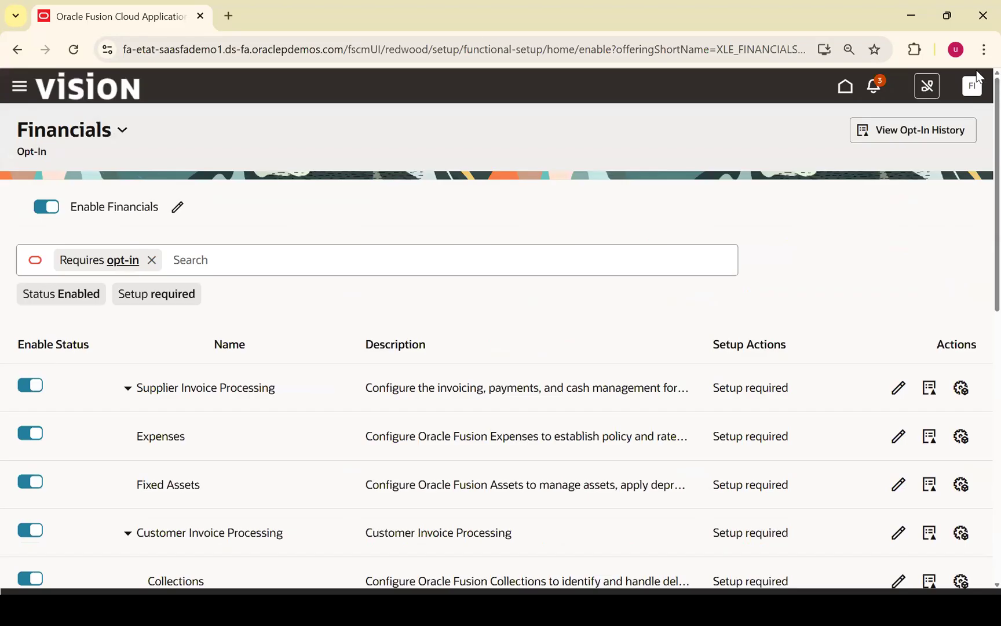
Step: Go back to the offerings list and switch to the Product Families slide in the presentation
click(16, 51)
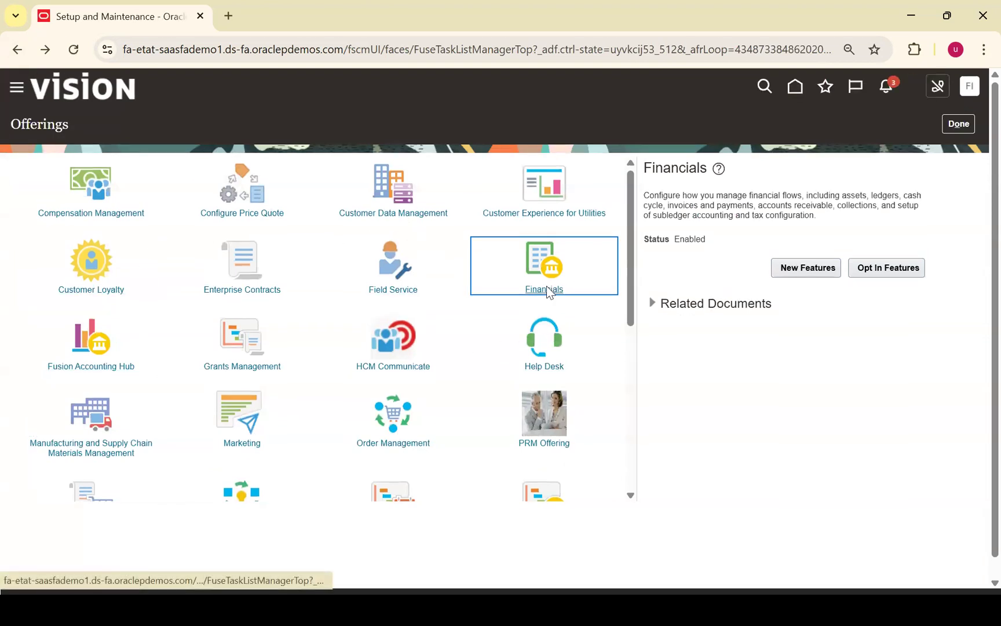
drag(631, 287, 627, 176)
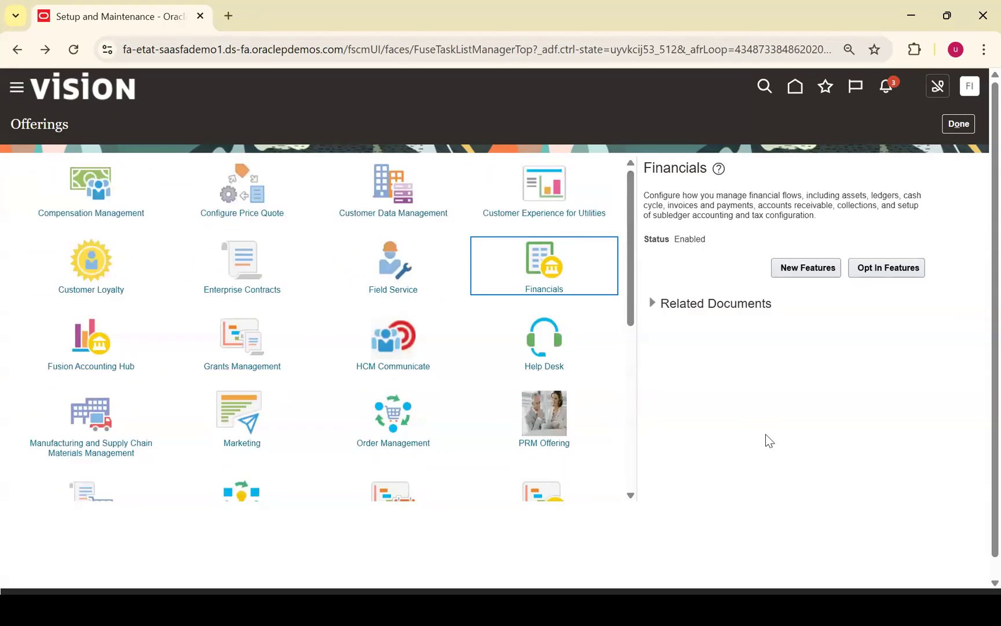
key(alt+Tab)
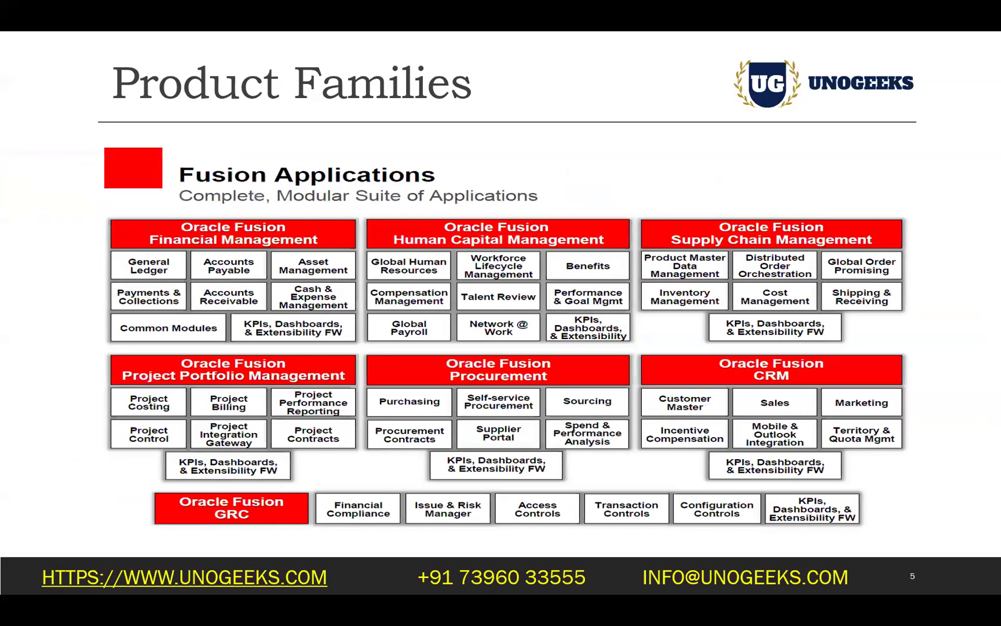
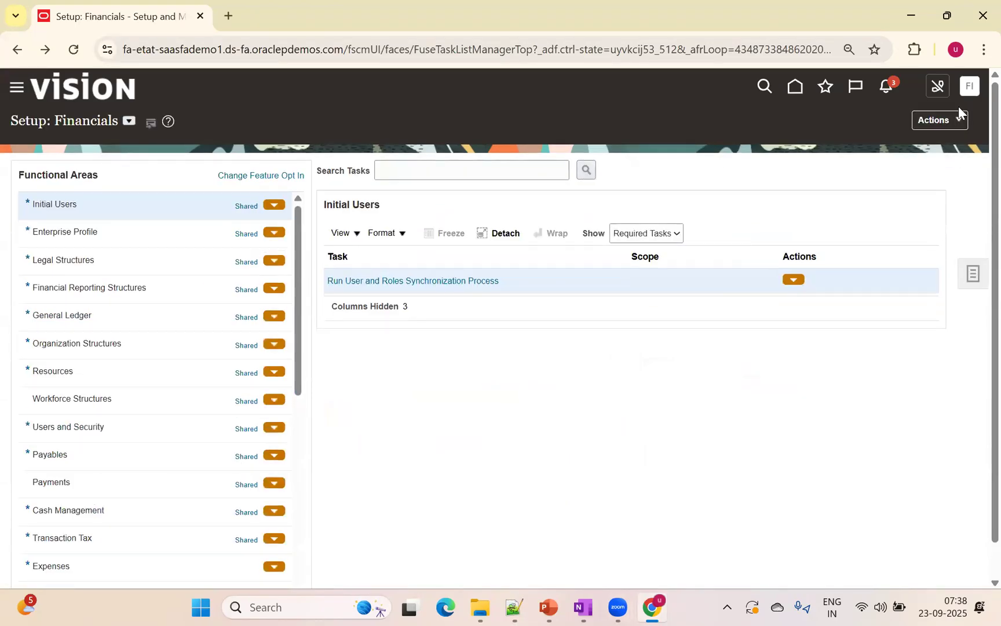
Step: Reopen Setup and Maintenance from the Financials setup page and look at its page actions, including Go to Offerings
click(973, 88)
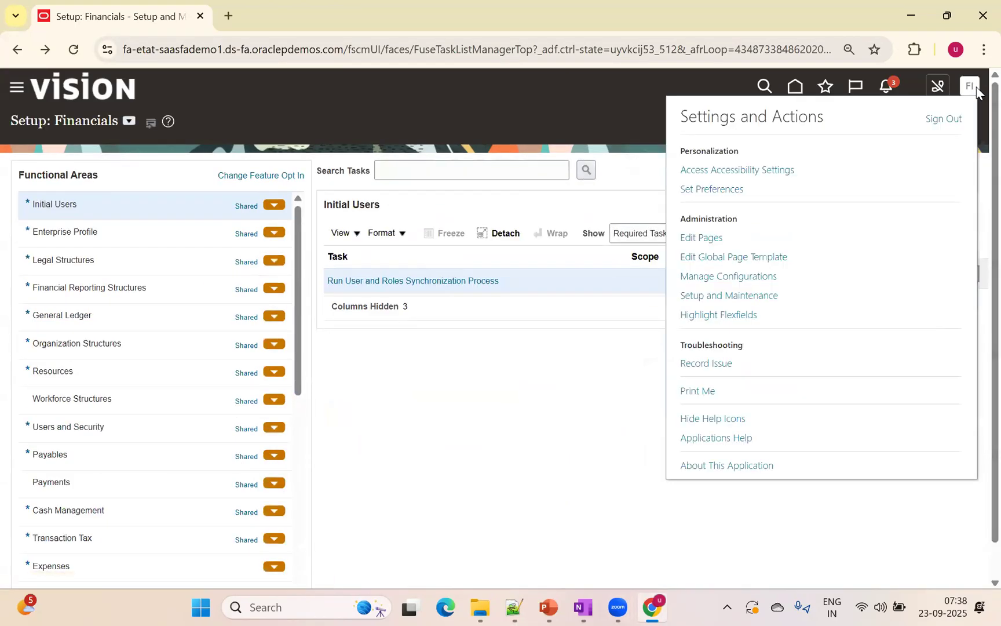
click(735, 297)
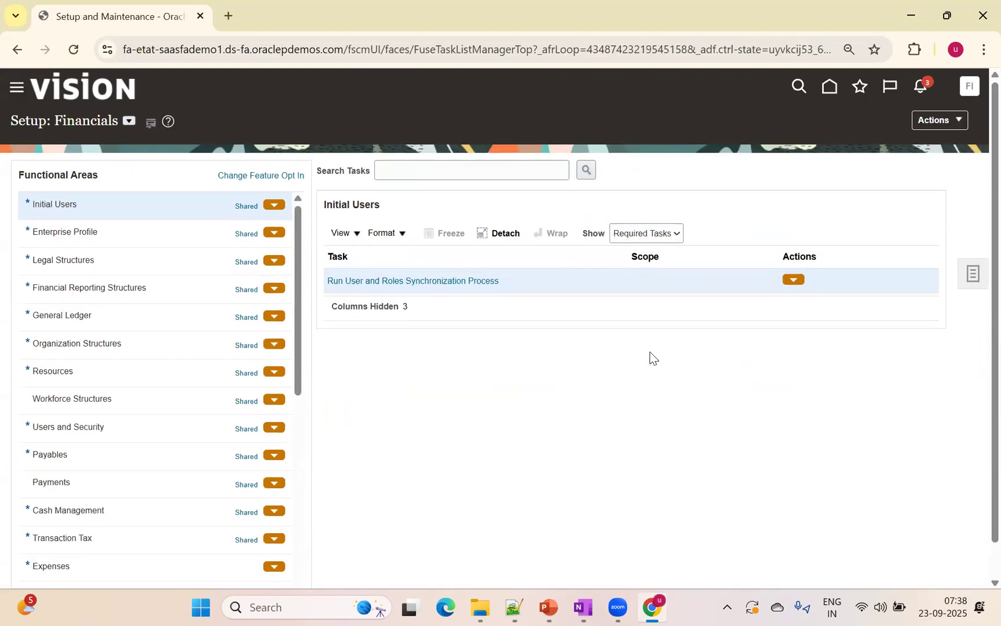
click(956, 121)
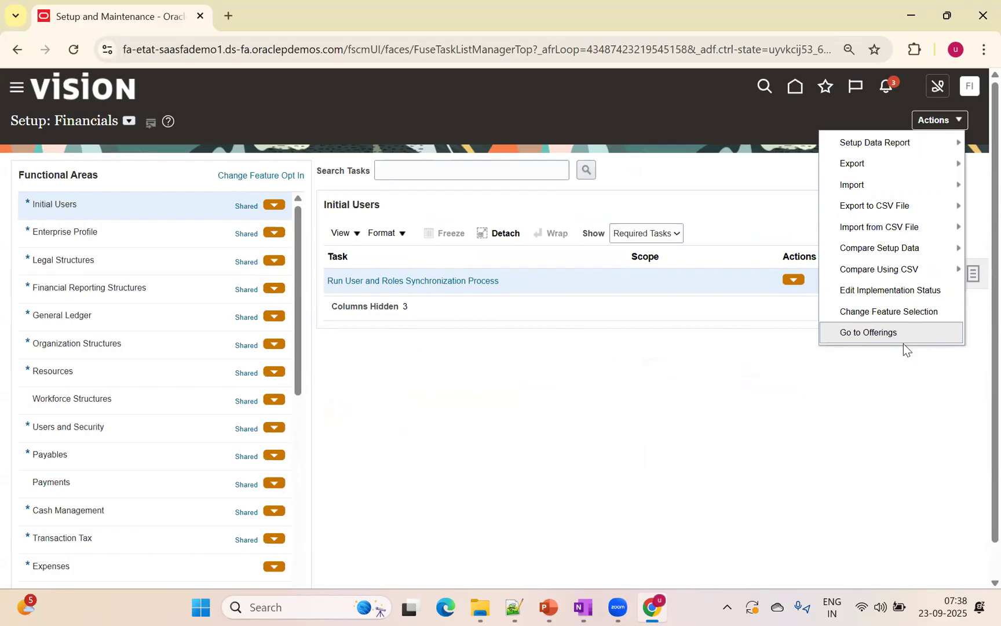
click(887, 380)
click(966, 88)
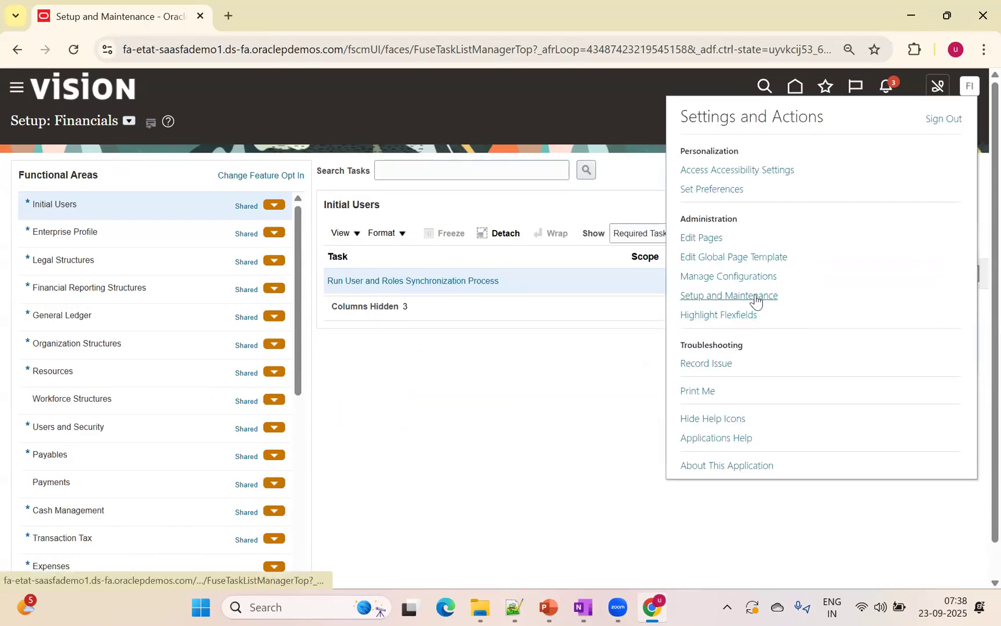
click(755, 296)
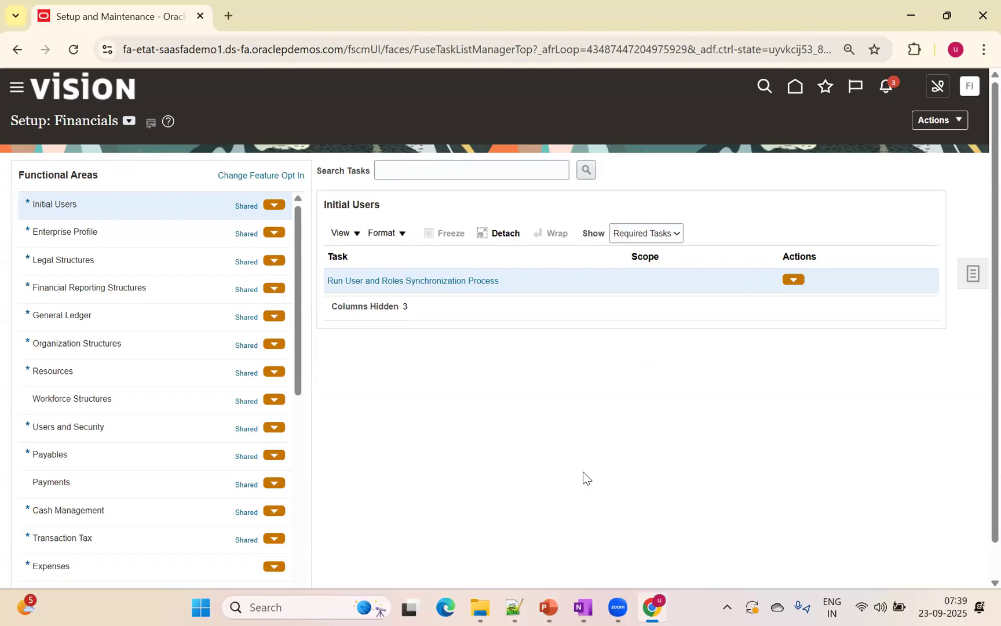
Step: Return to the home page and look over the personalization and administration options under Settings and Actions
click(795, 86)
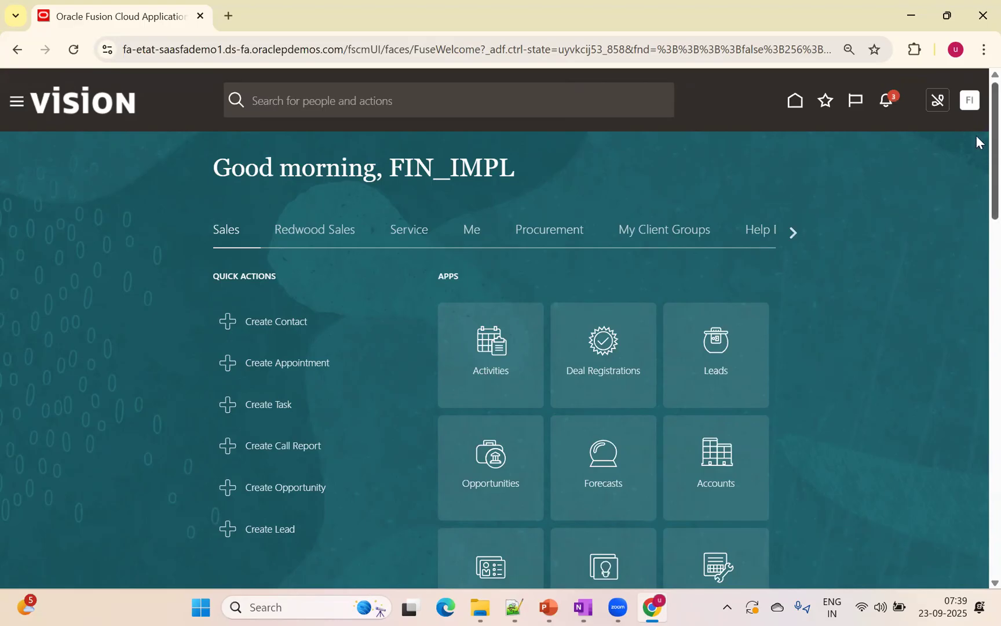
click(970, 100)
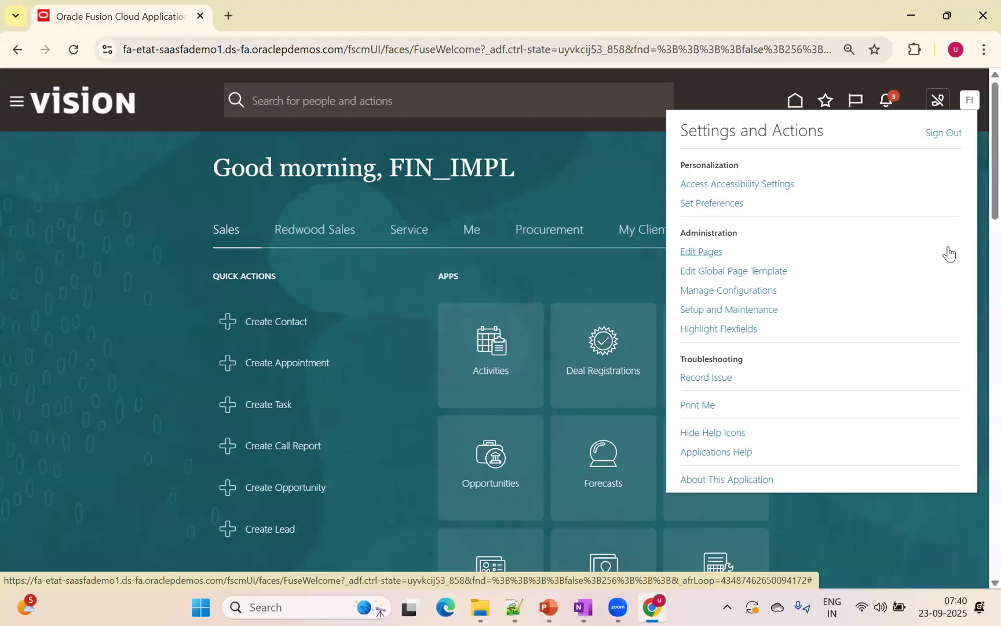
click(38, 257)
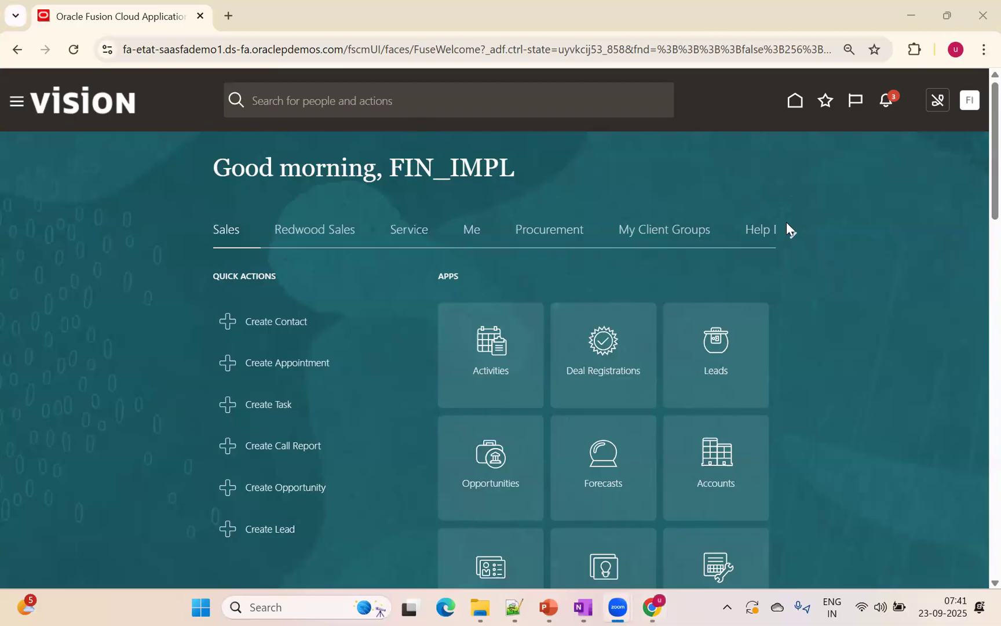
Step: Switch to the PowerPoint presentation and show slide 5, Product Families
key(alt+Tab)
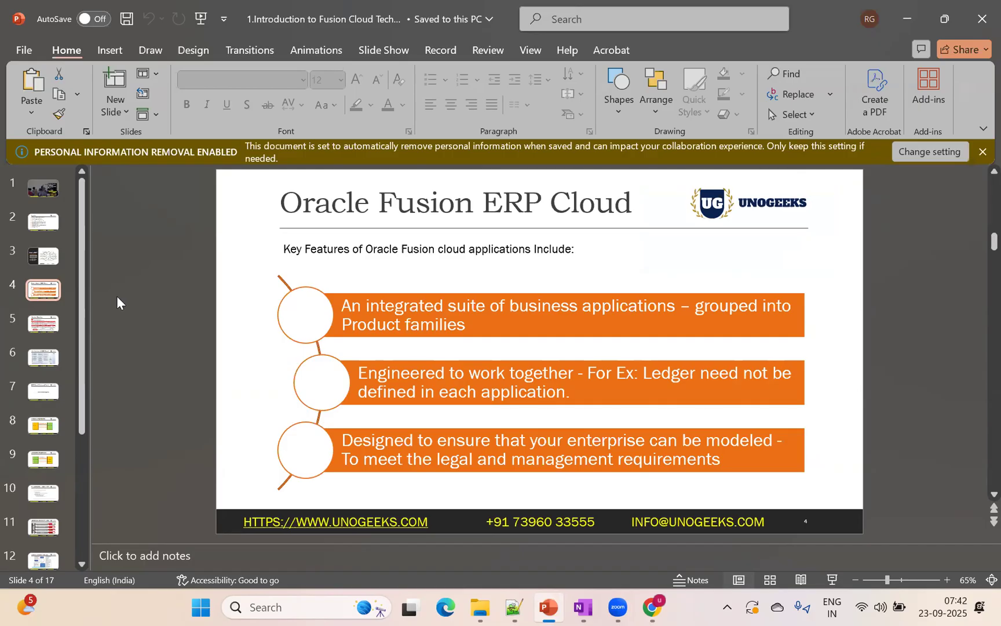
click(58, 326)
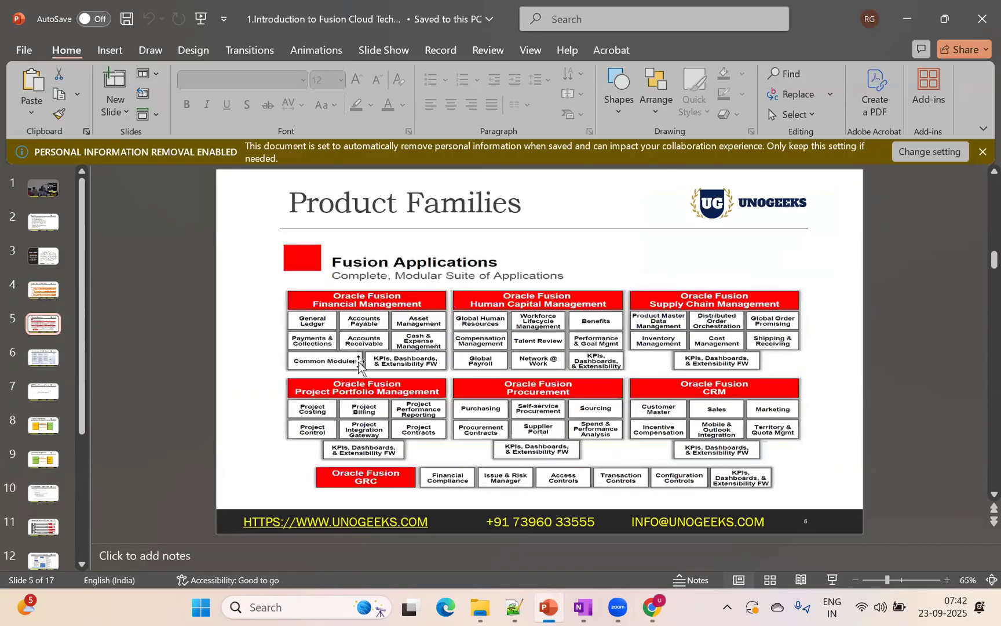
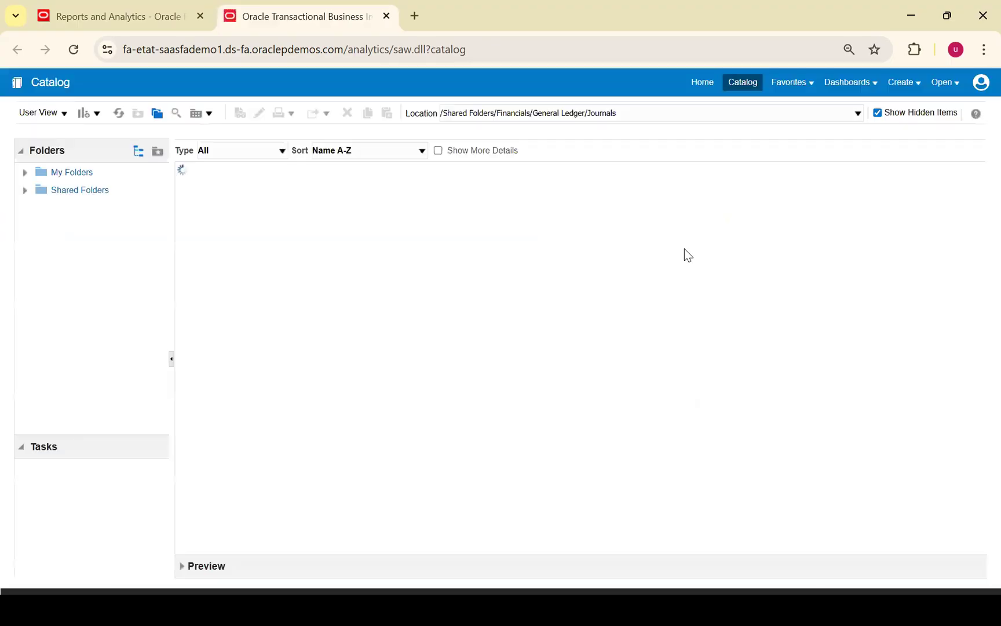
Step: Create a new data model with a SQL Query data set that uses the ApplicationDB_FSCM data source
click(902, 83)
click(813, 292)
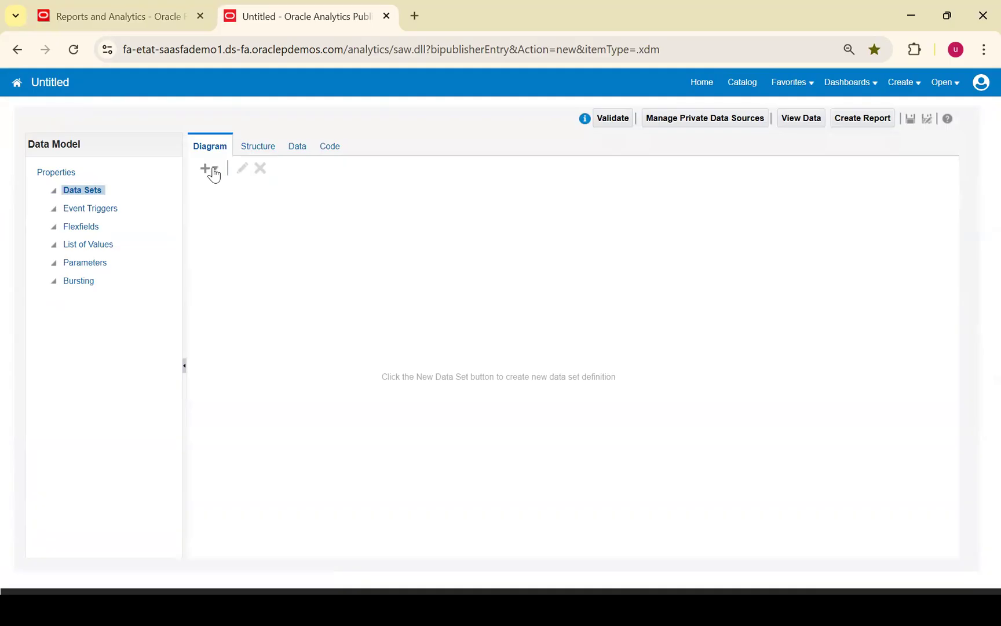
click(211, 170)
click(228, 187)
click(427, 253)
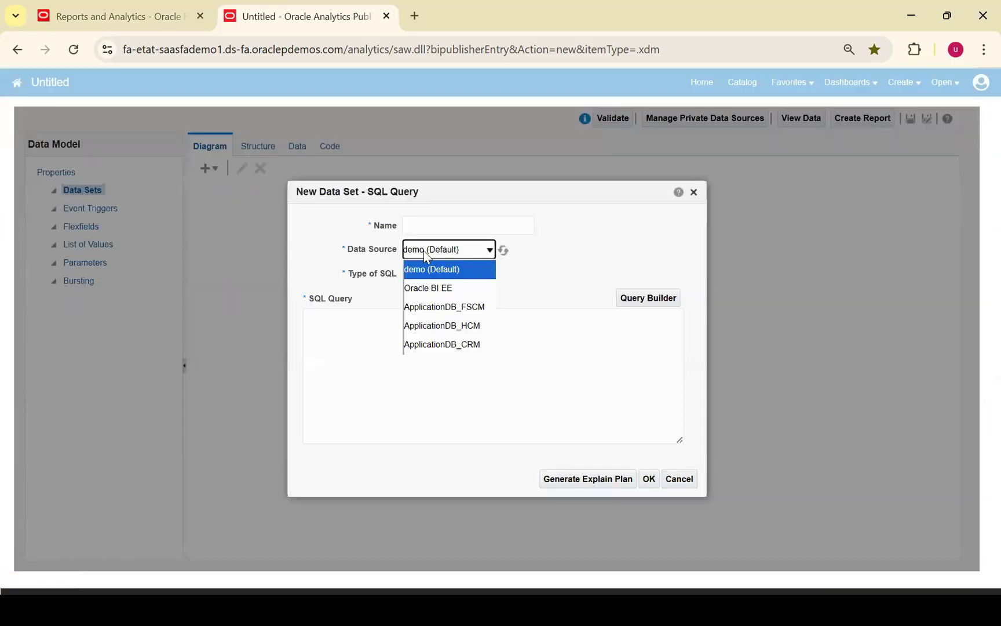
click(451, 306)
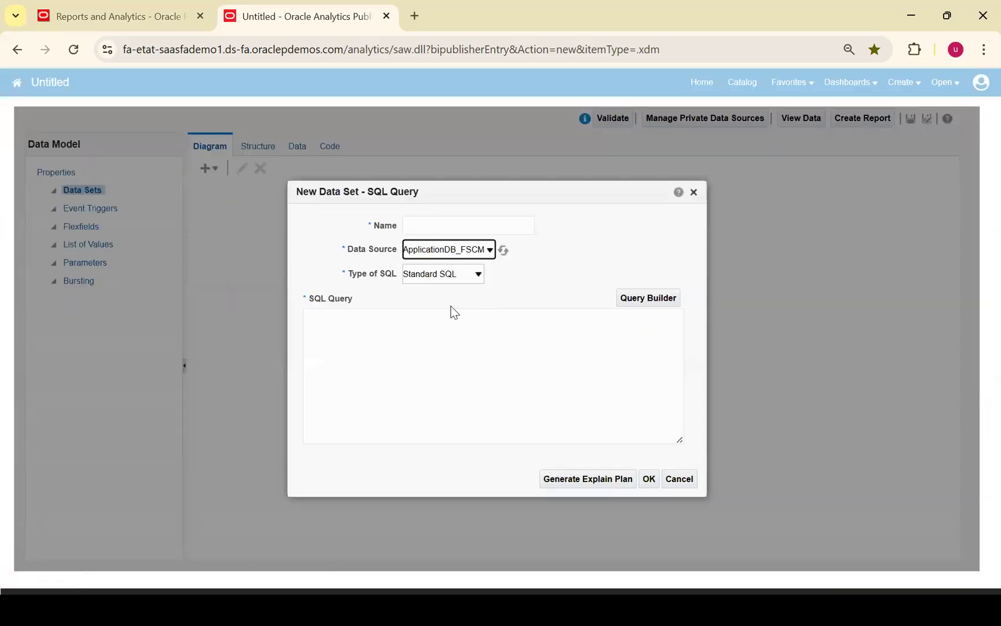
Step: Name the data set "ap invoices", enter the query "Select * from ap_invoices_all", and confirm the data set
click(419, 227)
text(ap)
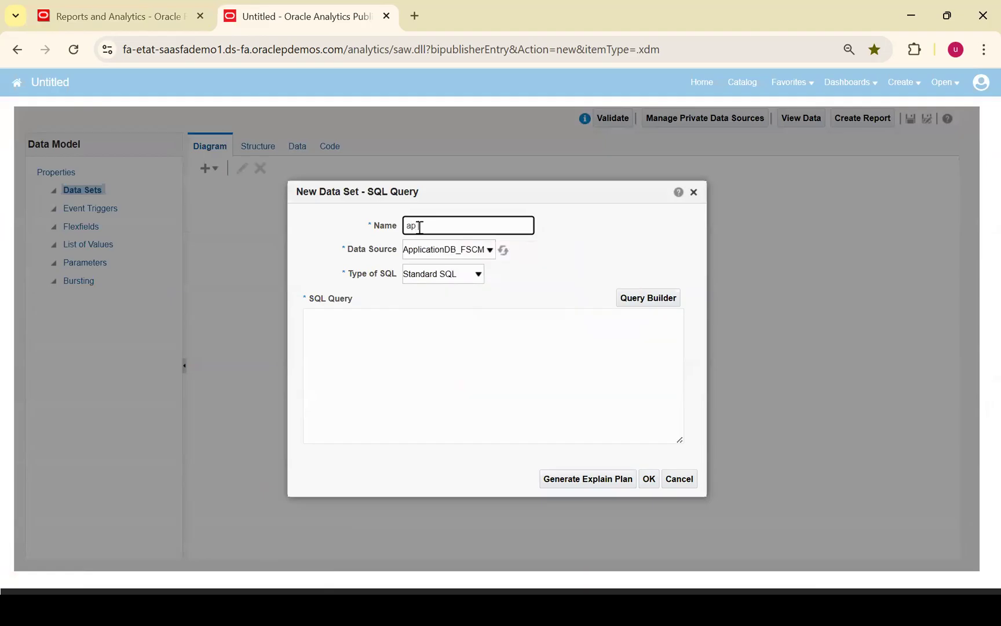
text( invoices)
click(494, 328)
text(Select * f)
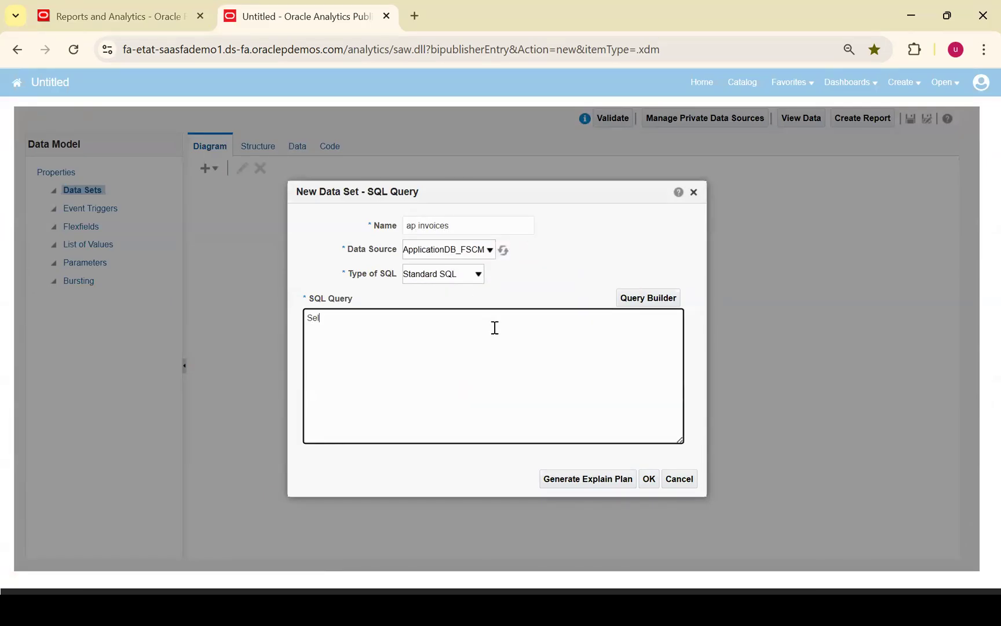
text(rom ap_invoices_all)
click(658, 485)
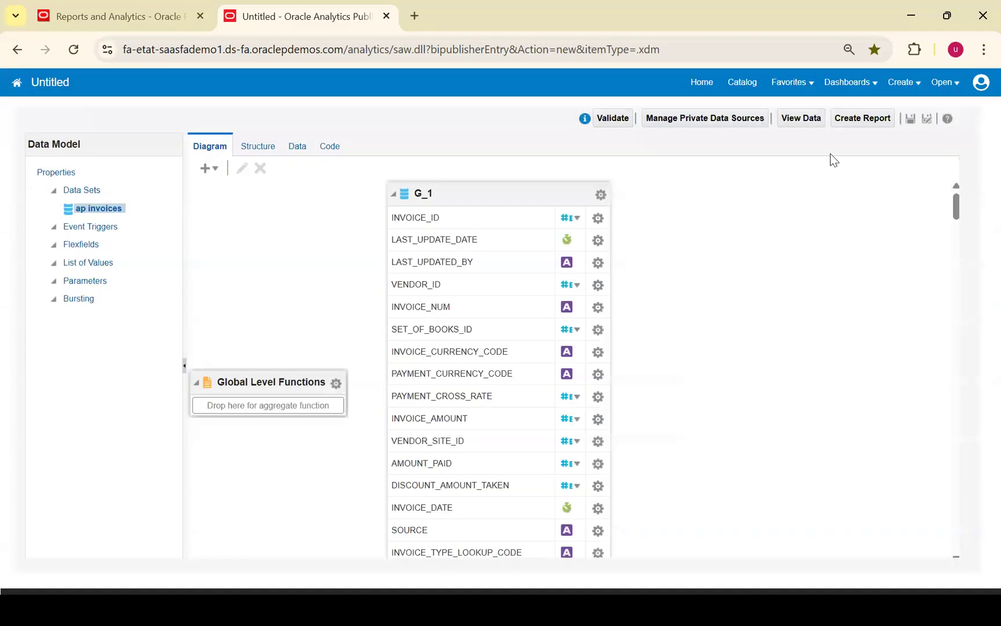
Step: View the data model's invoice data and display it in Table View
click(801, 117)
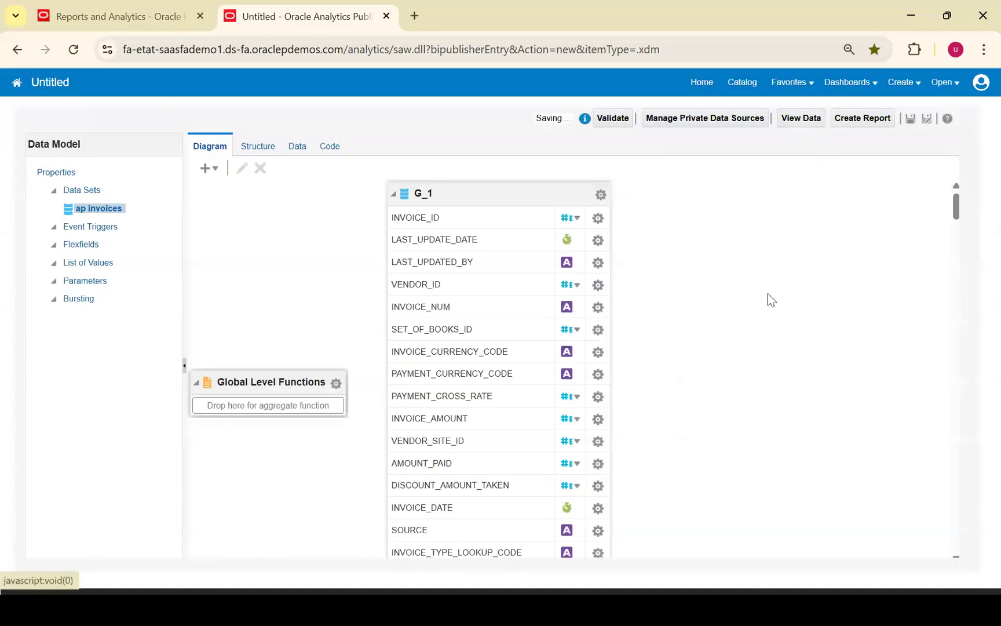
click(276, 177)
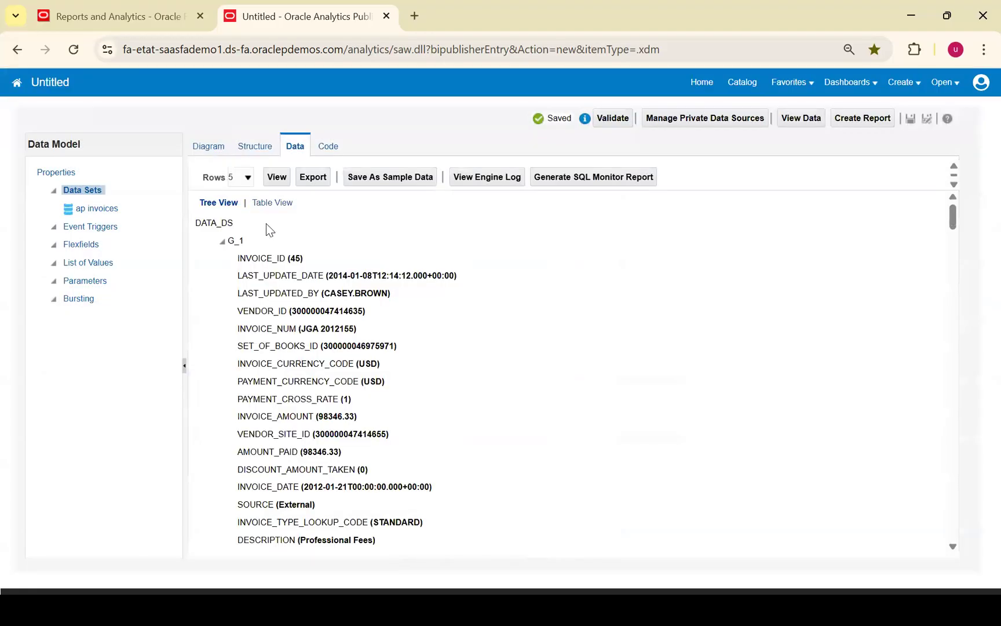
click(266, 203)
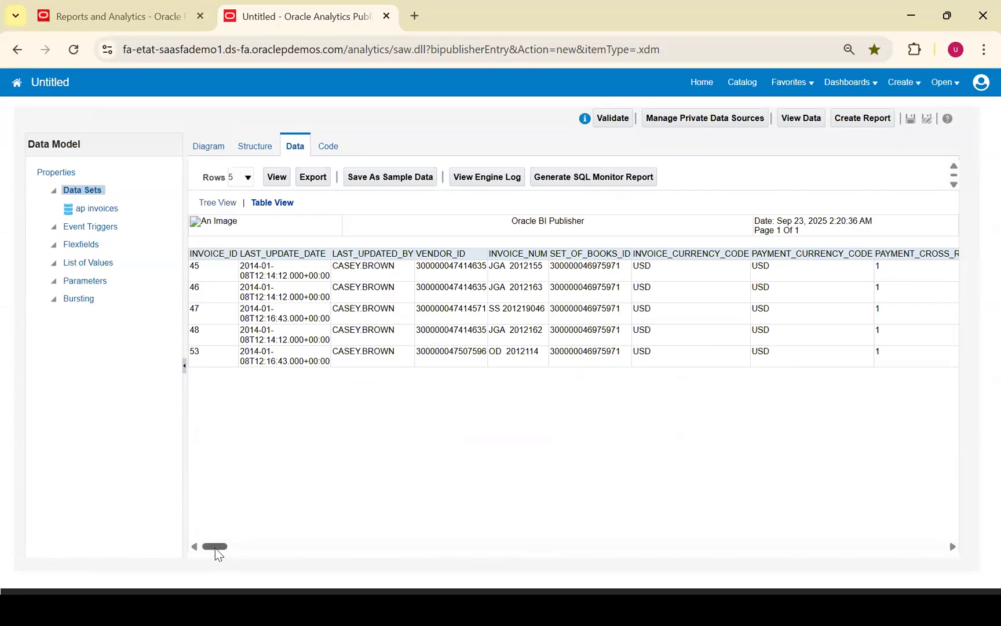
Step: Search the invoice table for columns containing "invoice_"
drag(216, 547, 273, 547)
key(ctrl+f)
text(invoice_)
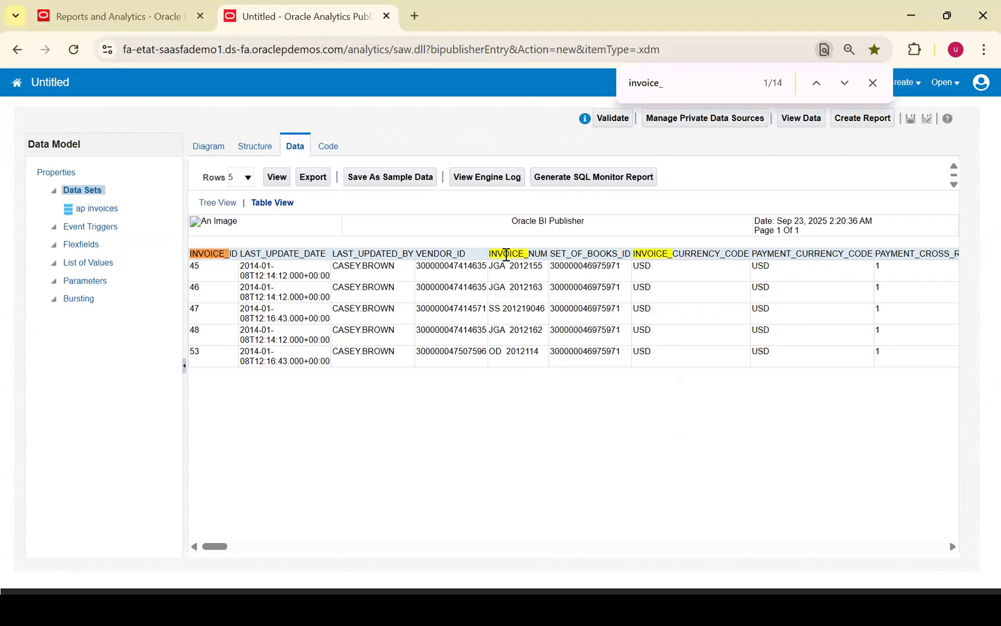
Step: Set the invoice data preview to 200 rows and reload the table
drag(533, 266, 535, 353)
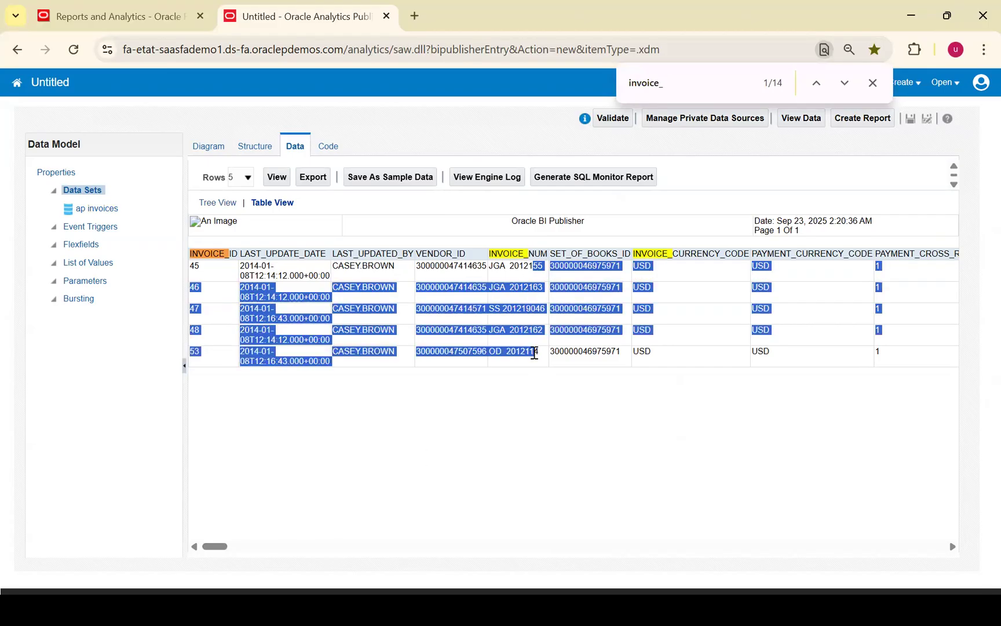
click(246, 178)
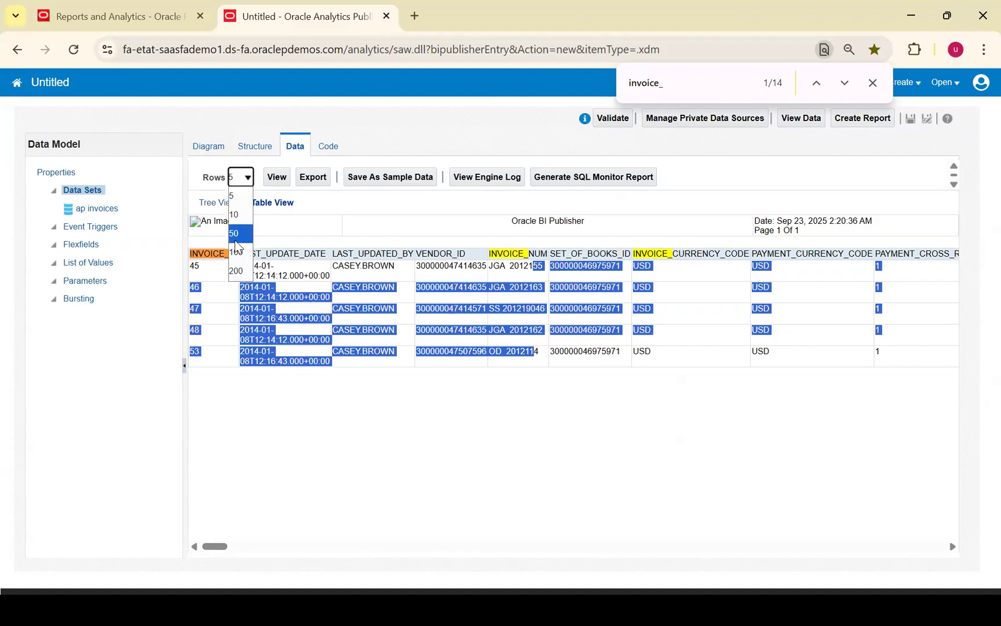
click(238, 271)
click(276, 177)
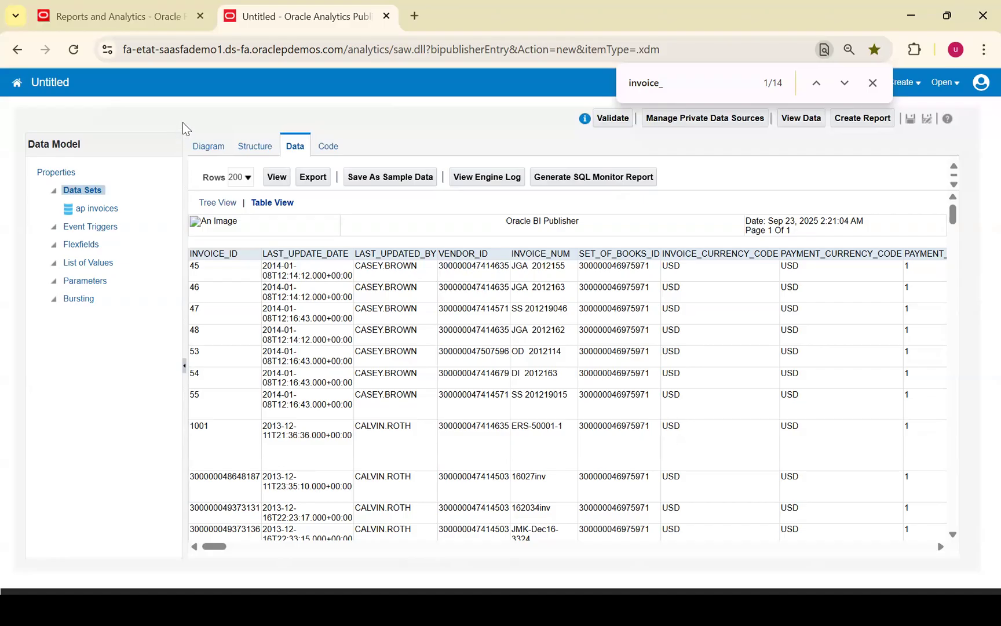
Step: Edit the ap invoices data set in the data model diagram to use the ApplicationDB_HCM data source and confirm the change
click(204, 147)
click(453, 189)
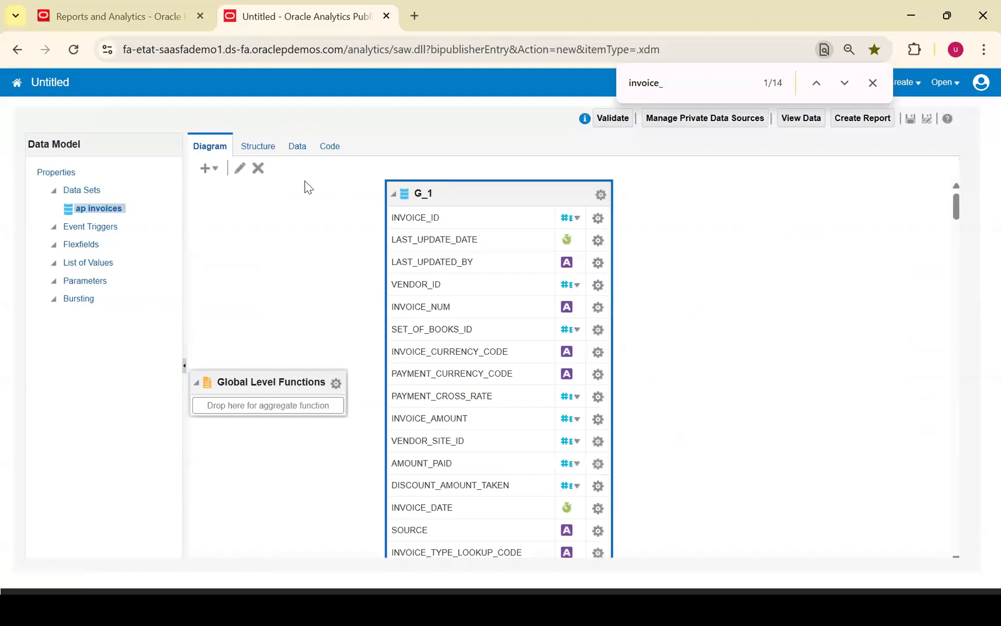
click(240, 168)
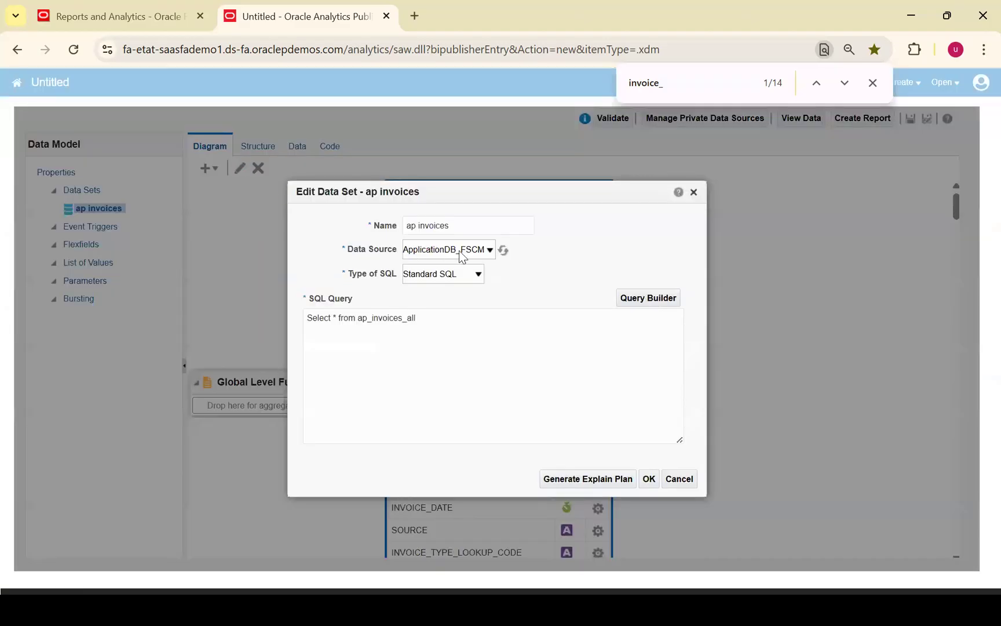
click(462, 254)
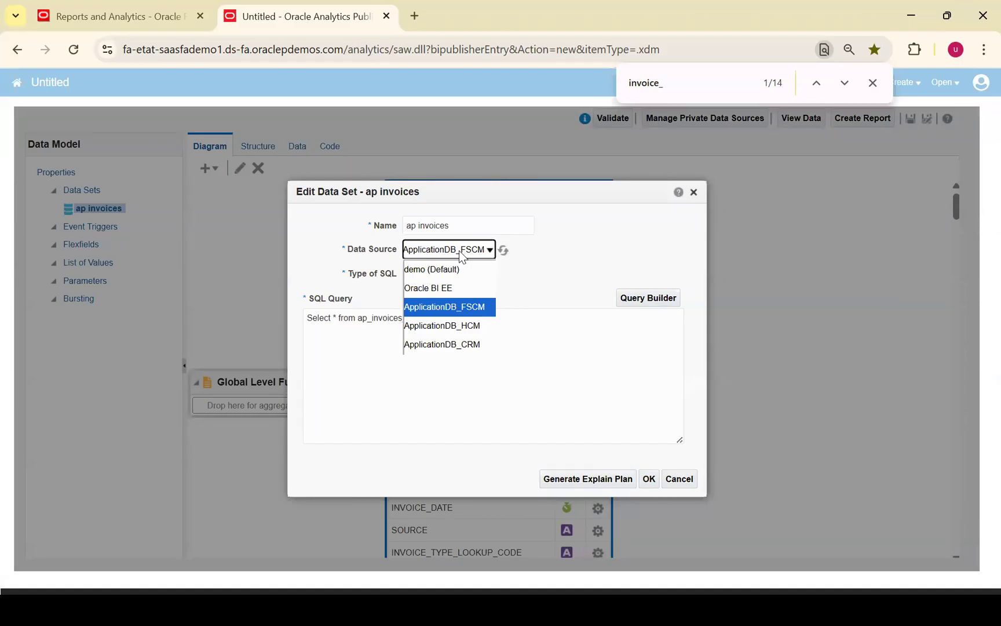
click(462, 328)
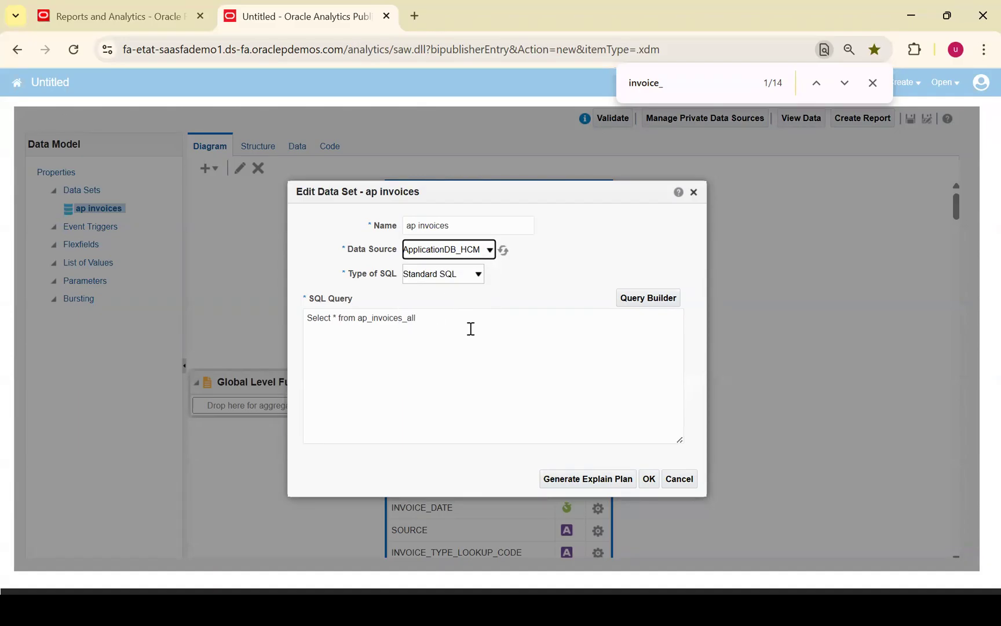
click(440, 250)
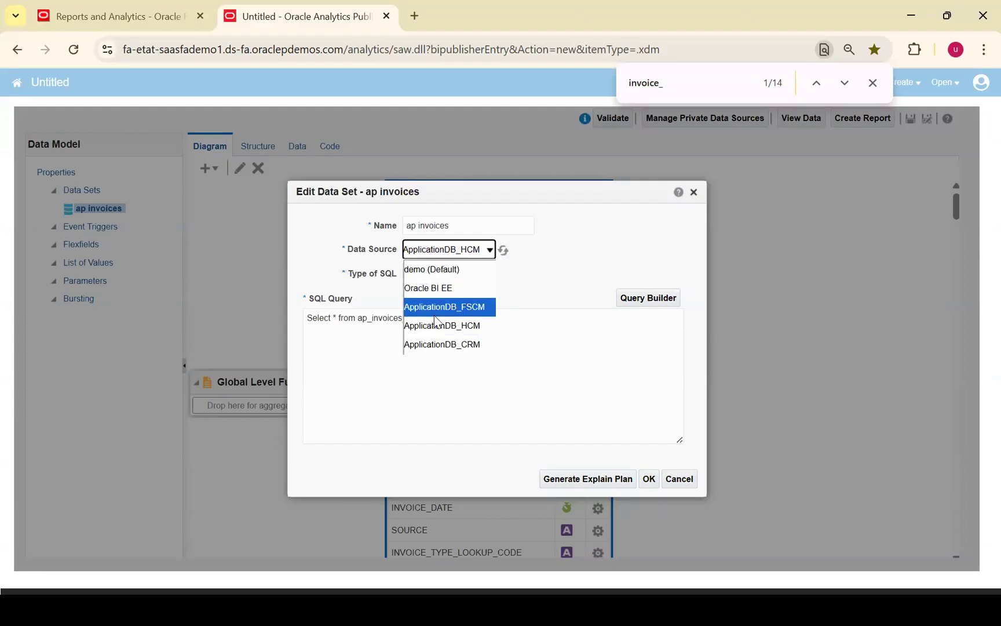
click(471, 326)
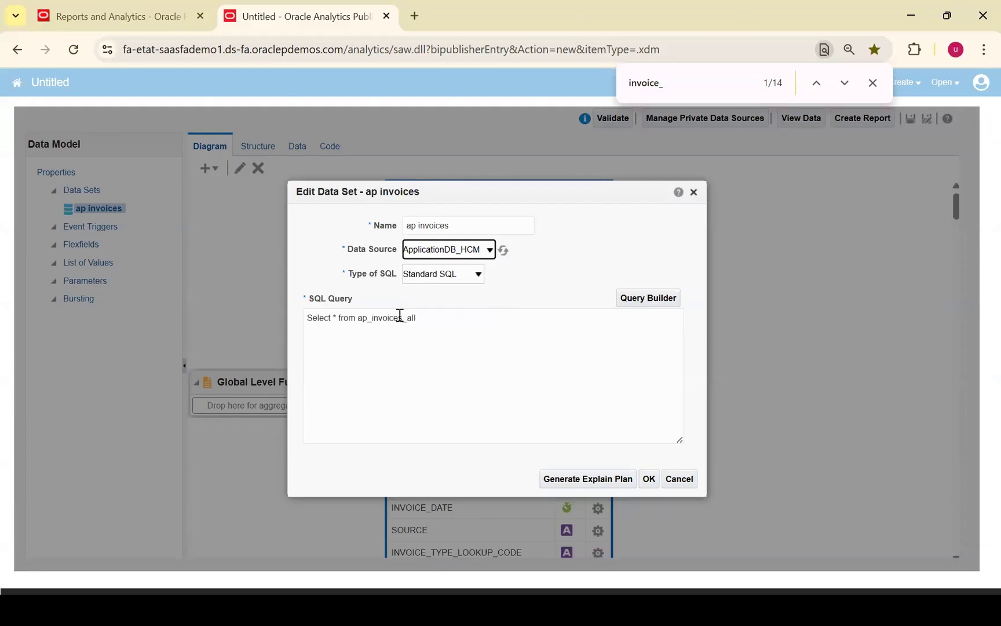
click(649, 478)
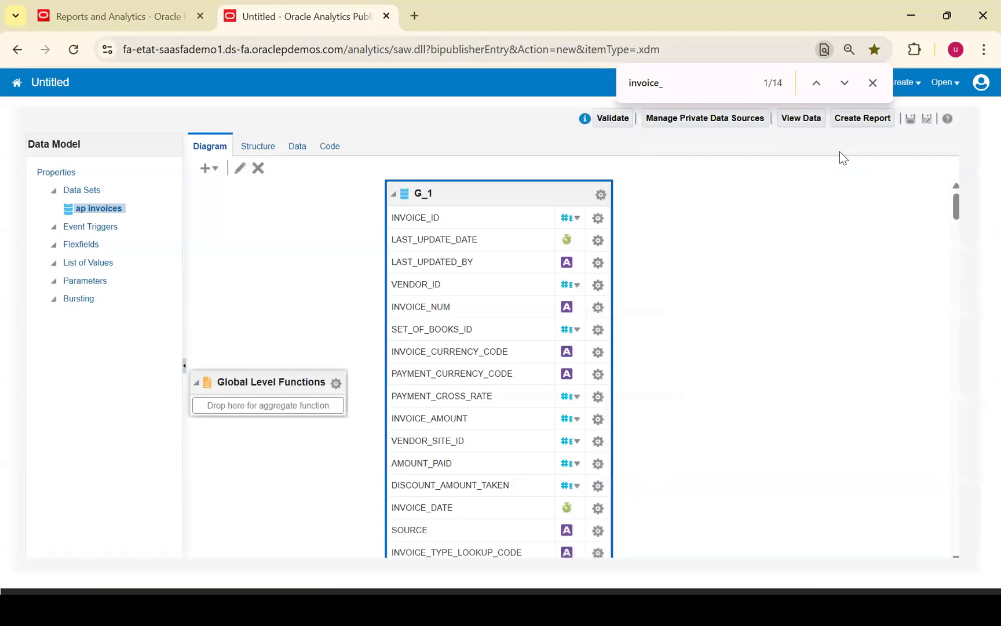
Step: Close the page text search and view the ap invoices data again in Table View
click(872, 83)
click(809, 120)
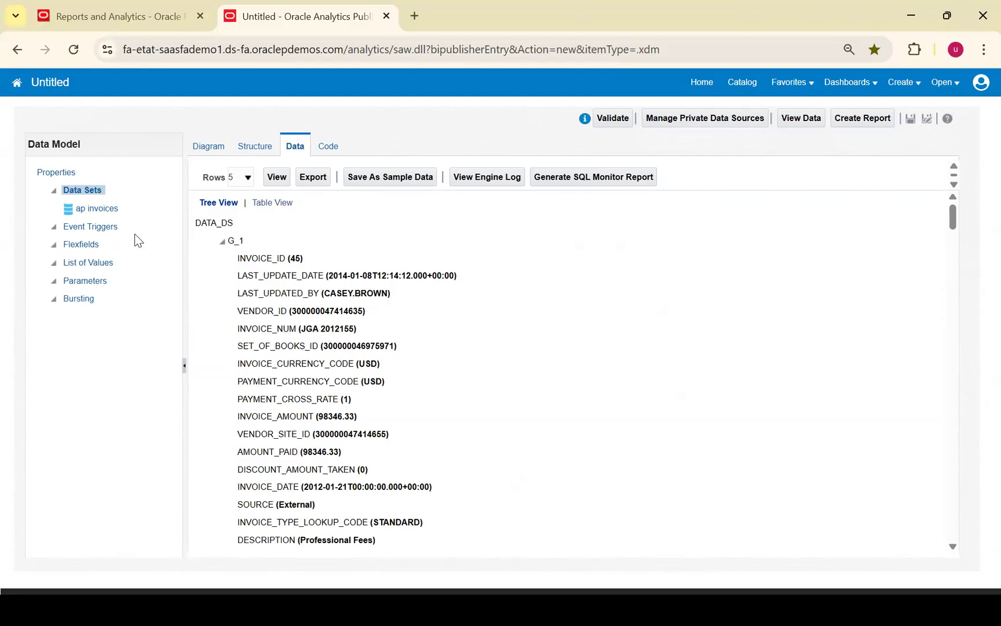
click(279, 201)
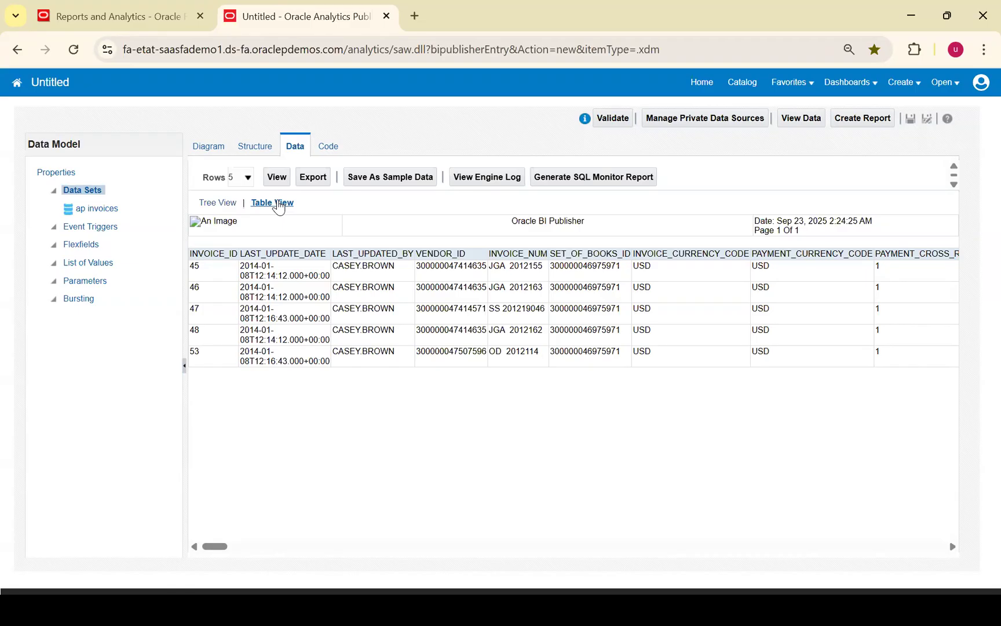
Step: Switch to the Fusion Cloud introduction presentation in PowerPoint
key(alt)
key(alt+Tab)
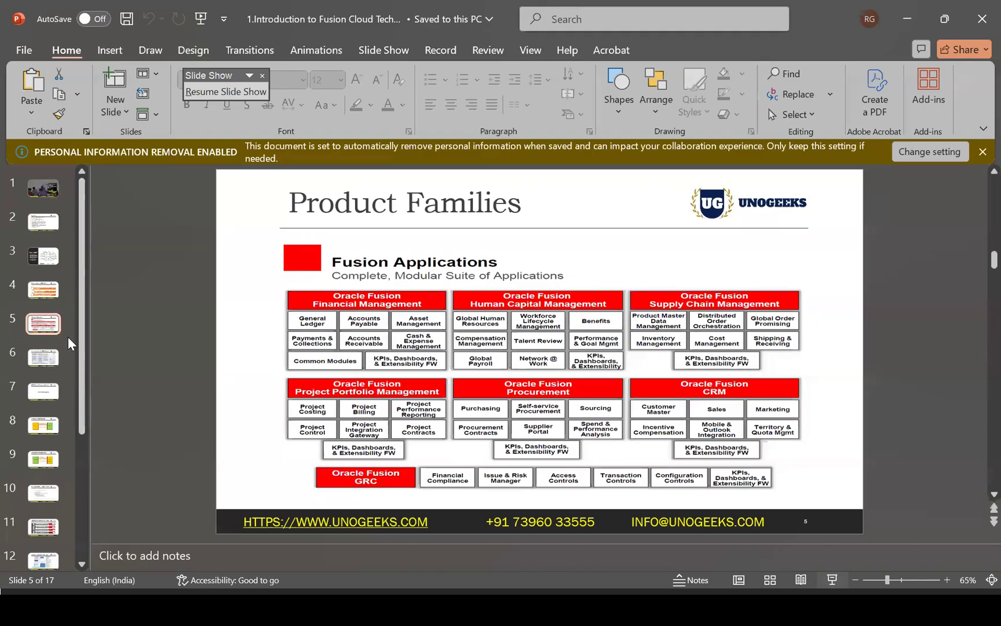
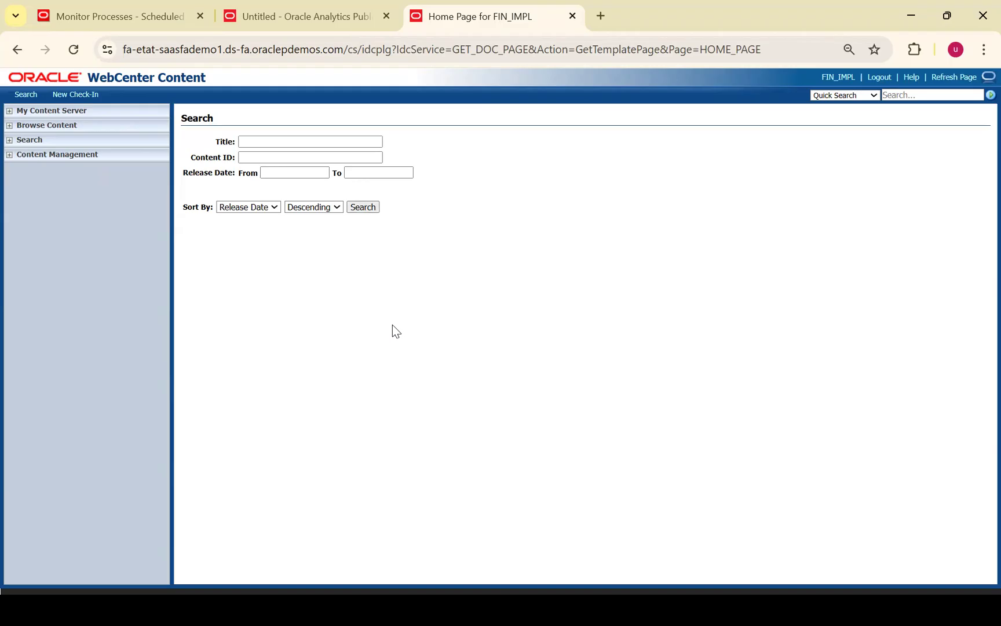
Step: Expand the Search section in WebCenter Content and look through its criteria and results
click(12, 141)
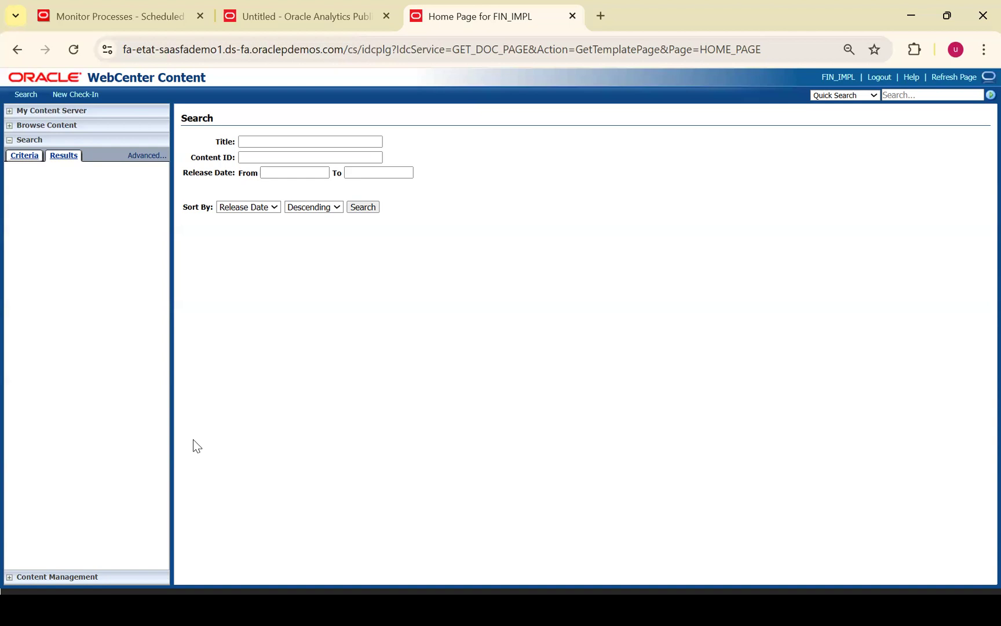
click(21, 158)
click(63, 160)
Step: Open the evwb Fusion environment in a new browser tab and try to sign in with the saved credentials
click(606, 17)
text(ev)
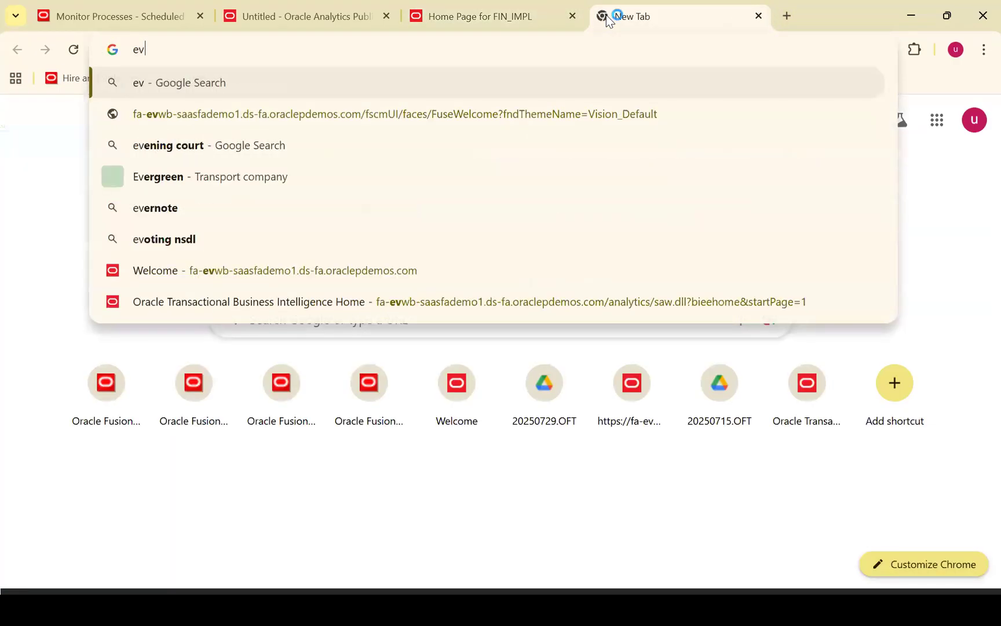
text(wb)
key(Return)
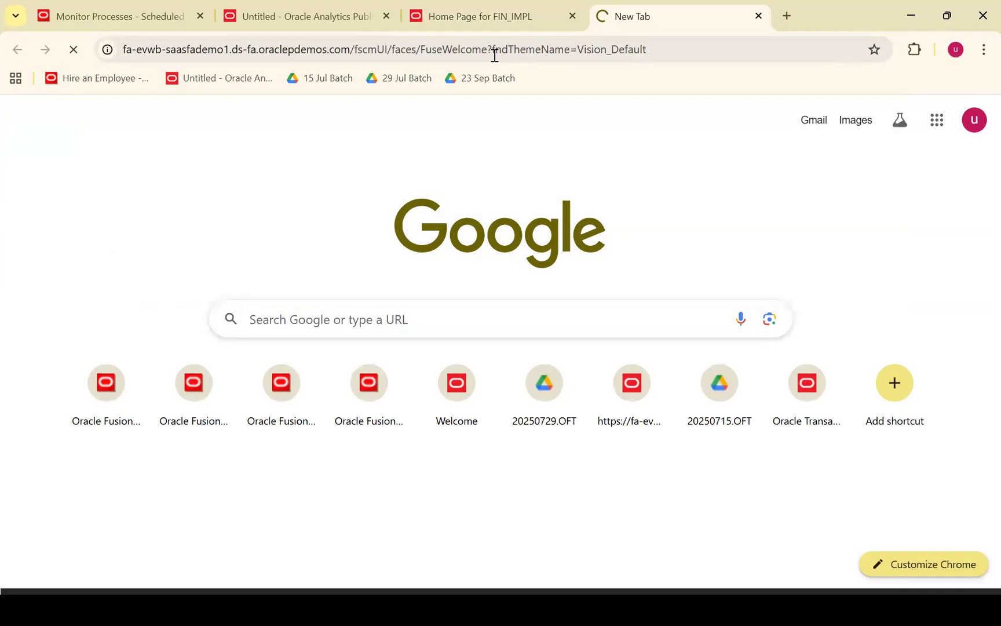
click(481, 15)
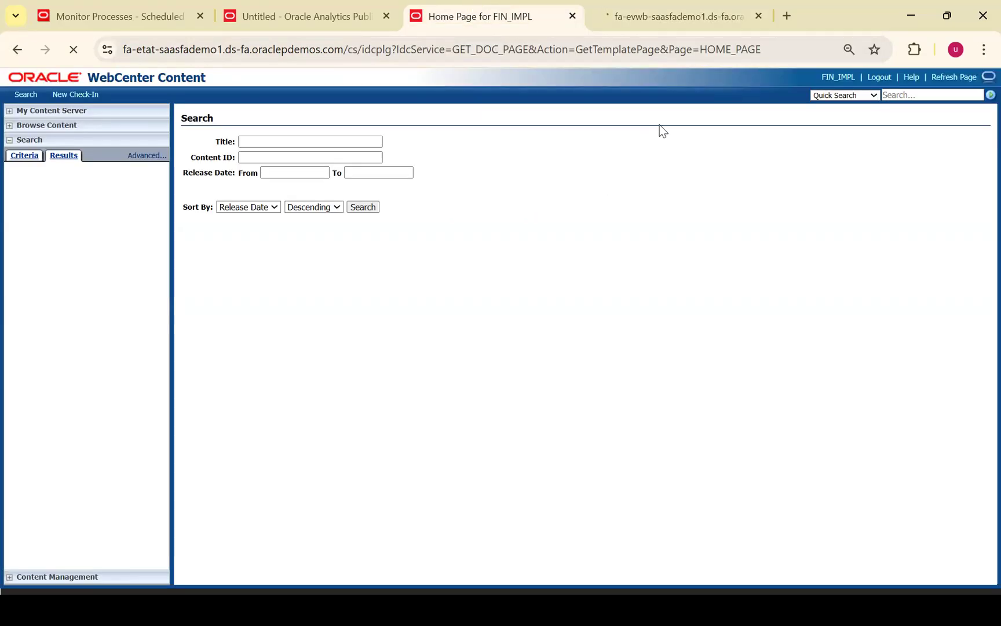
click(689, 5)
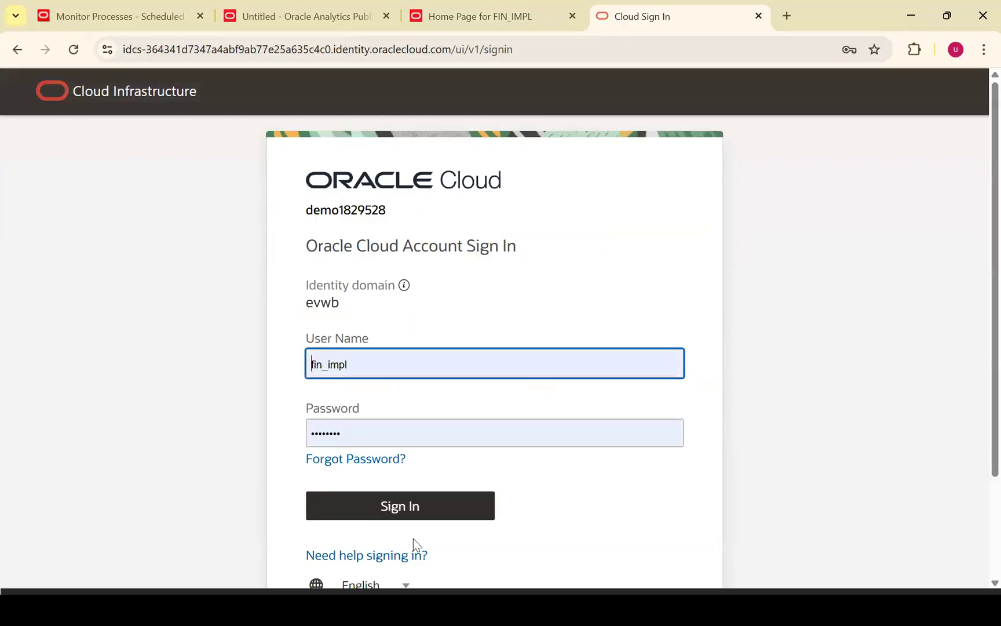
click(417, 512)
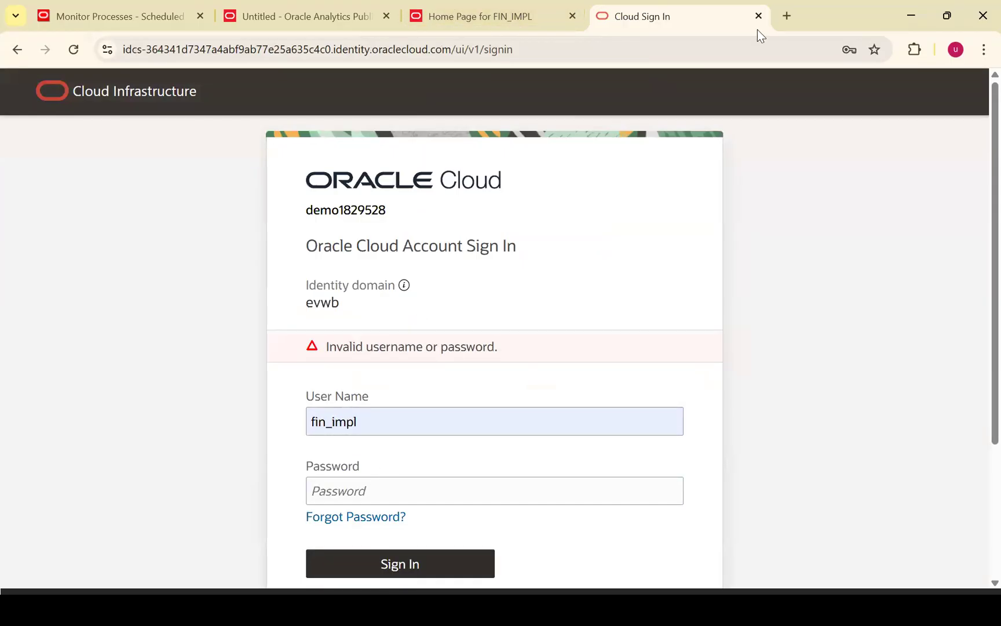
Step: Reopen the evwb environment in another browser tab and retry the sign-in with the saved credentials
click(787, 16)
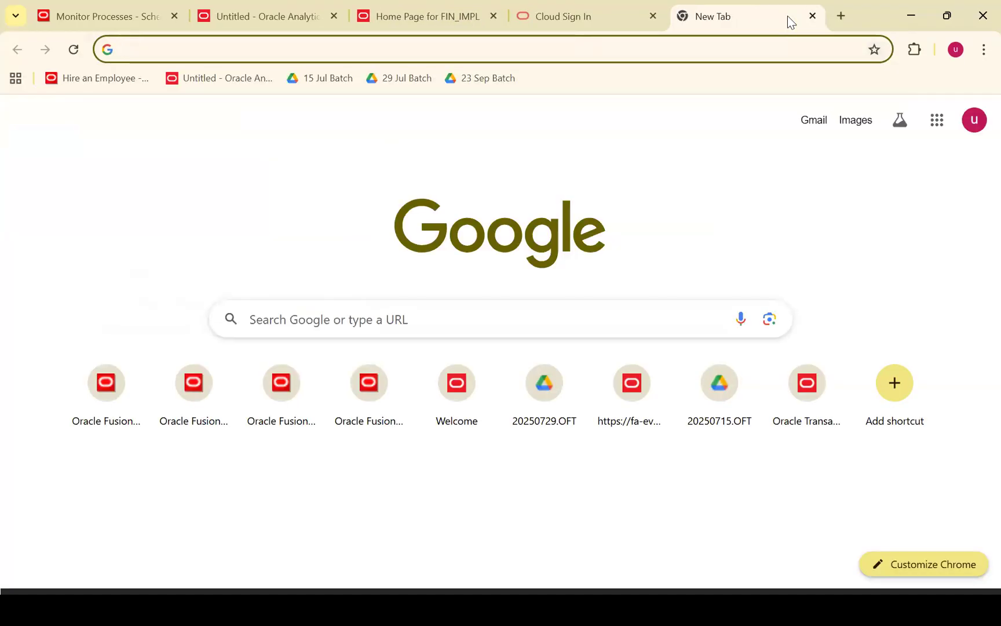
text(evwb)
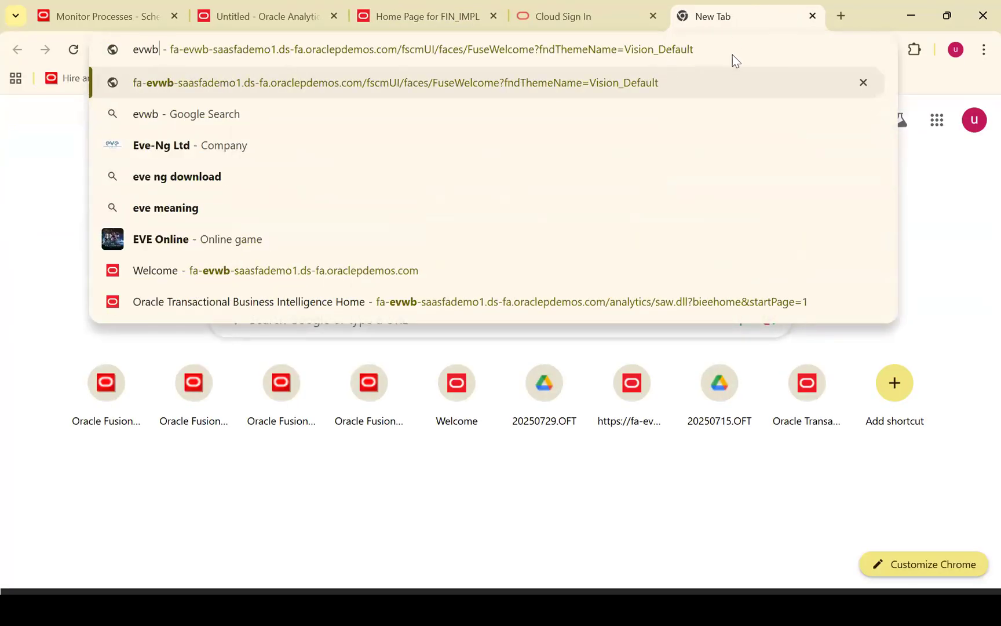
key(Return)
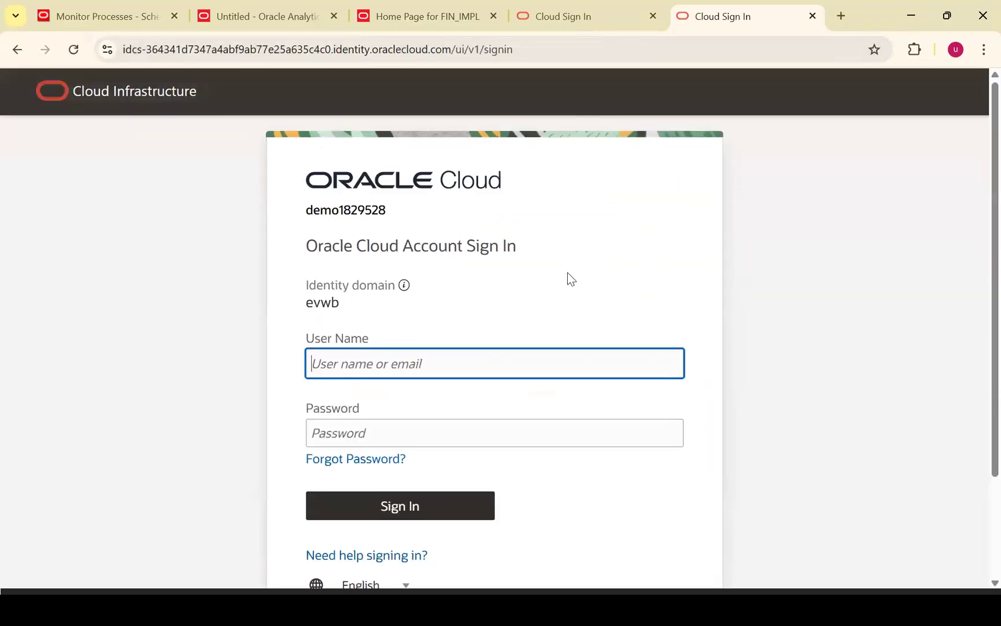
click(456, 493)
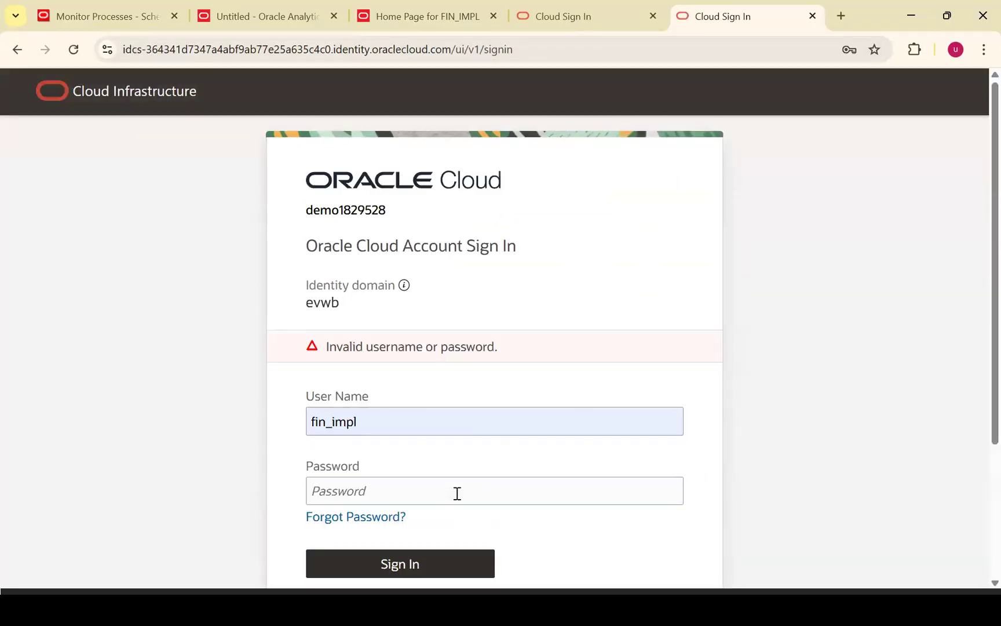
Step: Return to the WebCenter Content page, display the search criteria, and run a content search without filters
click(434, 14)
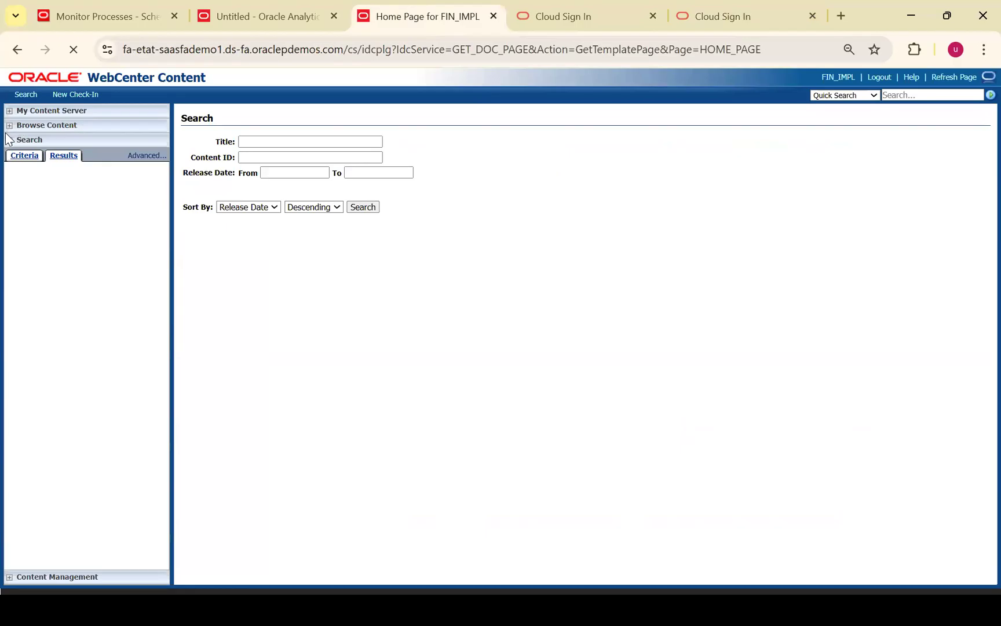
click(25, 158)
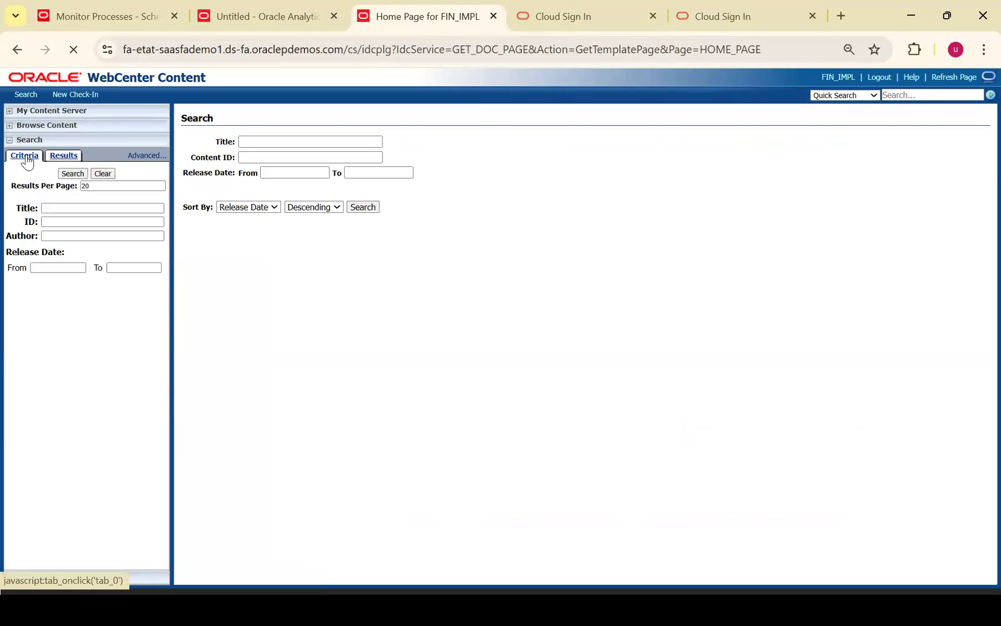
click(360, 206)
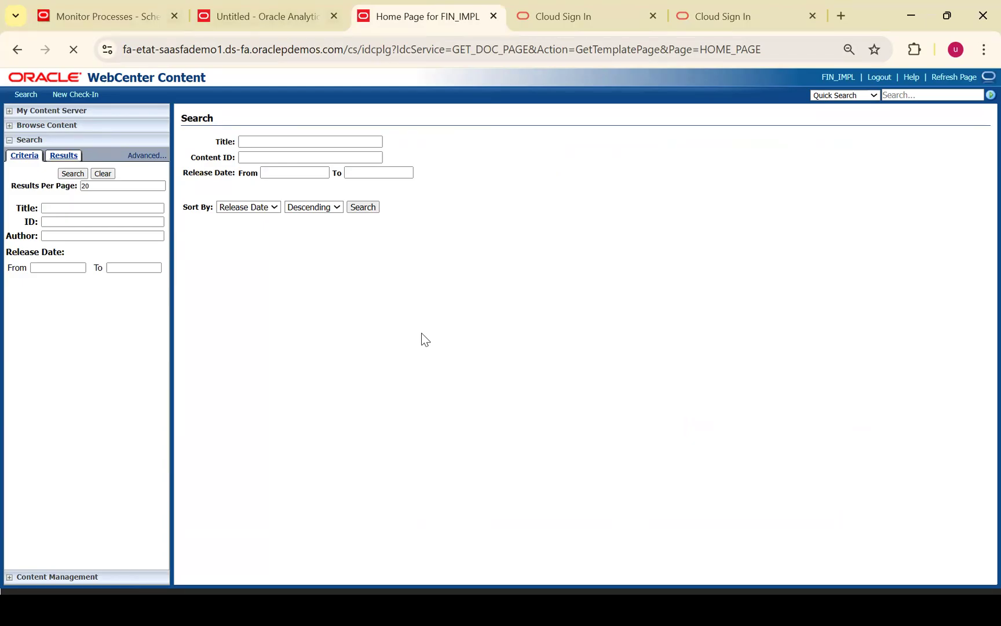
click(75, 8)
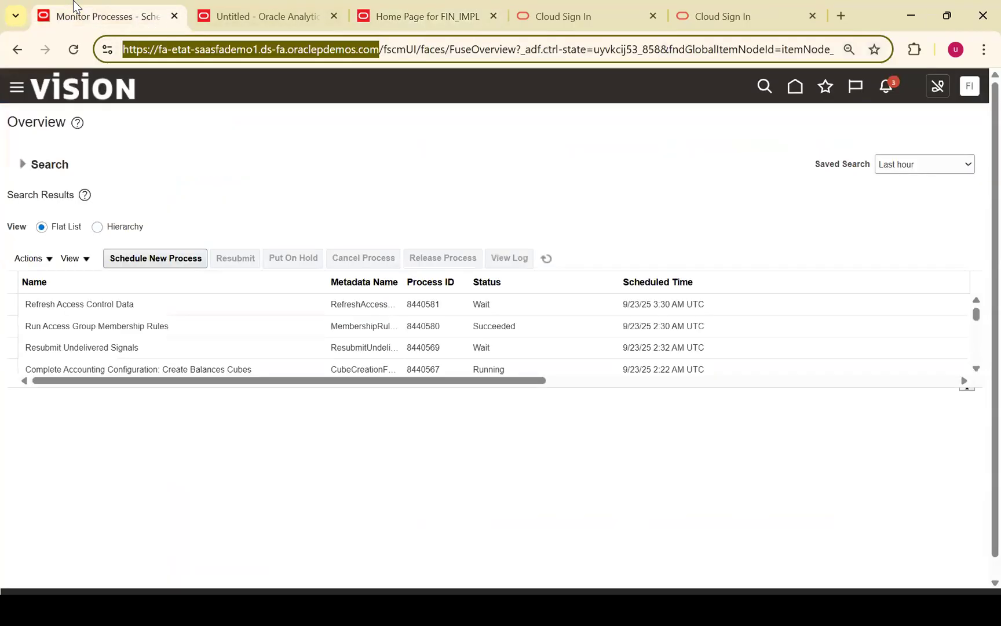
click(259, 2)
click(414, 8)
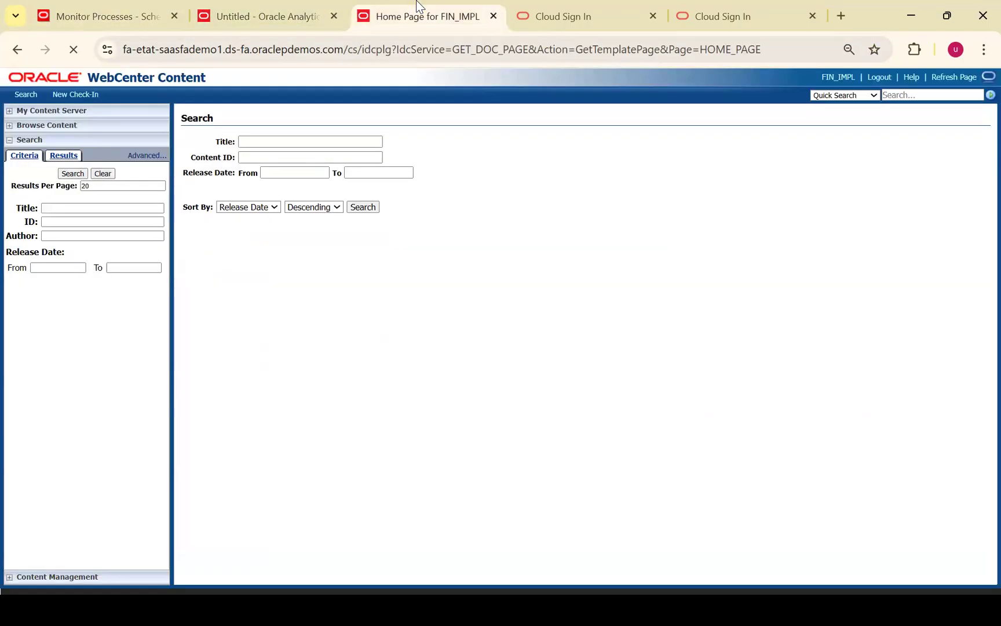
Step: Go back to the Fusion Scheduled Processes page and open File Import and Export from the Tools group
click(84, 6)
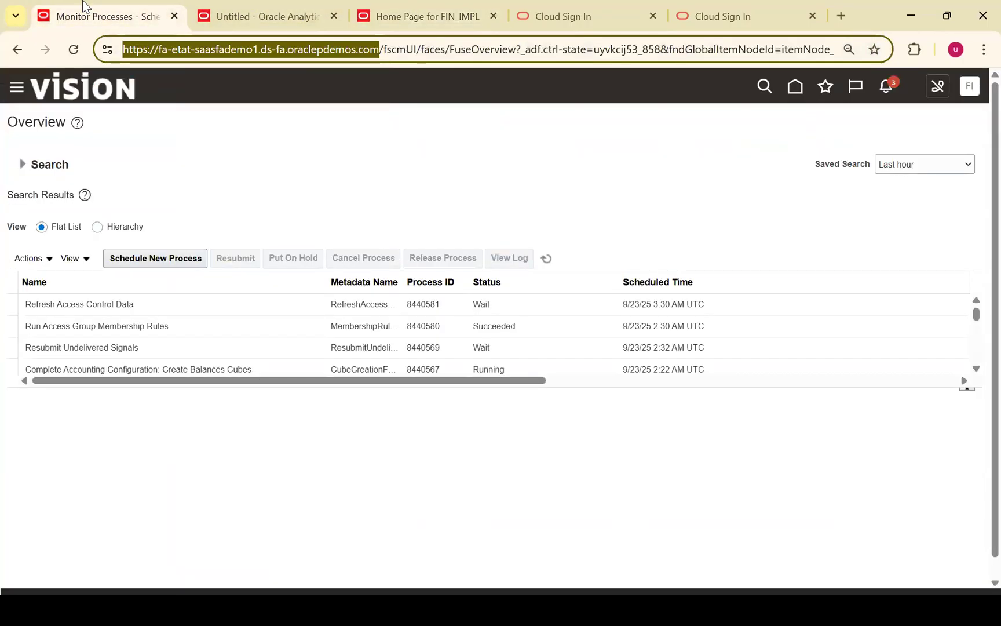
click(20, 90)
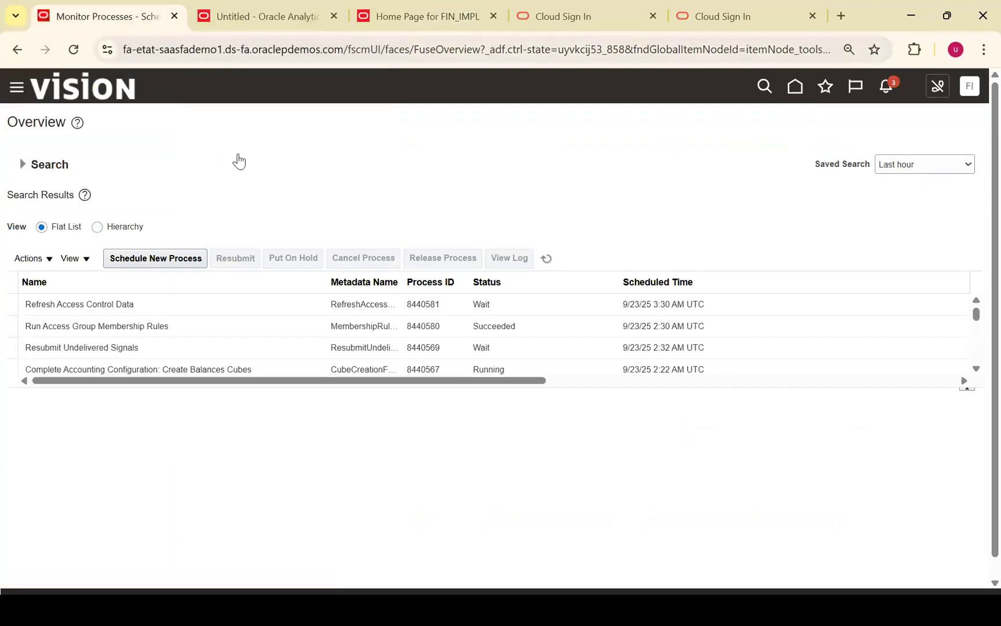
scroll(552, 352, down, 9)
drag(551, 388, 572, 547)
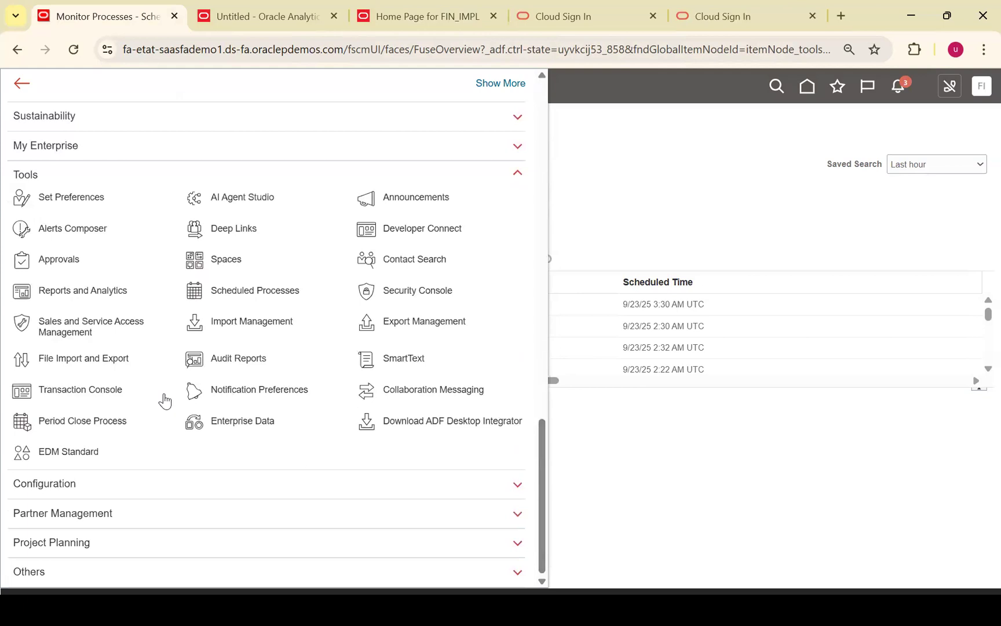
click(70, 366)
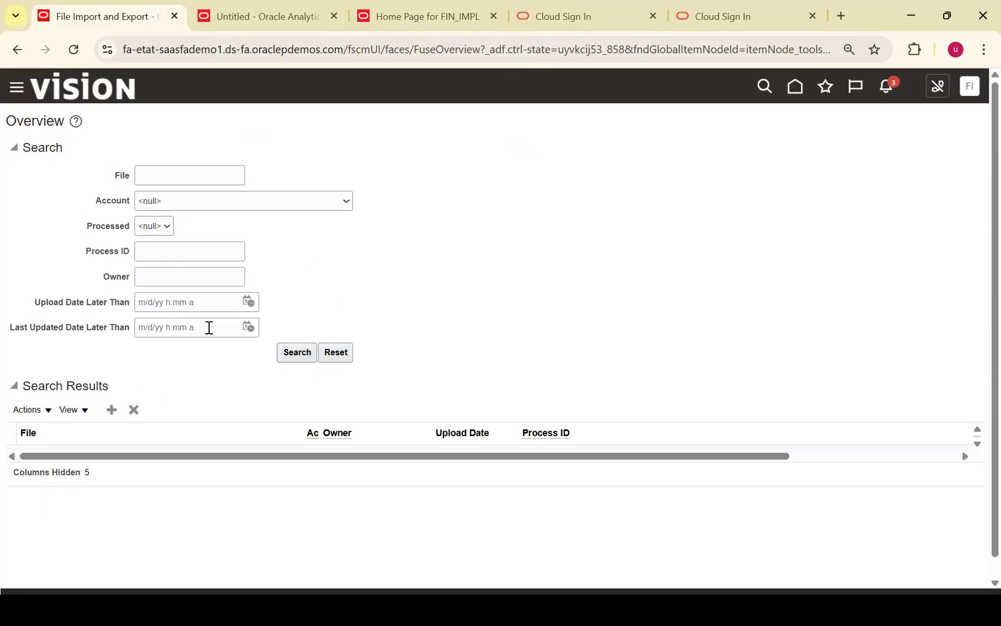
Step: Open the upload form for a new file in File Import and Export and set its account to fin/generalLedger/import
click(112, 410)
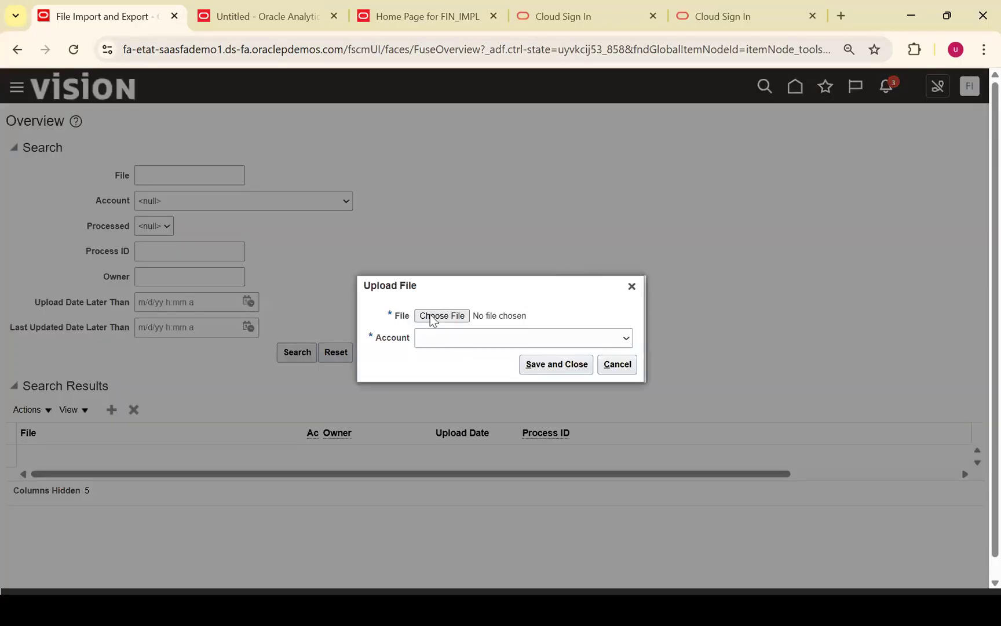
click(444, 336)
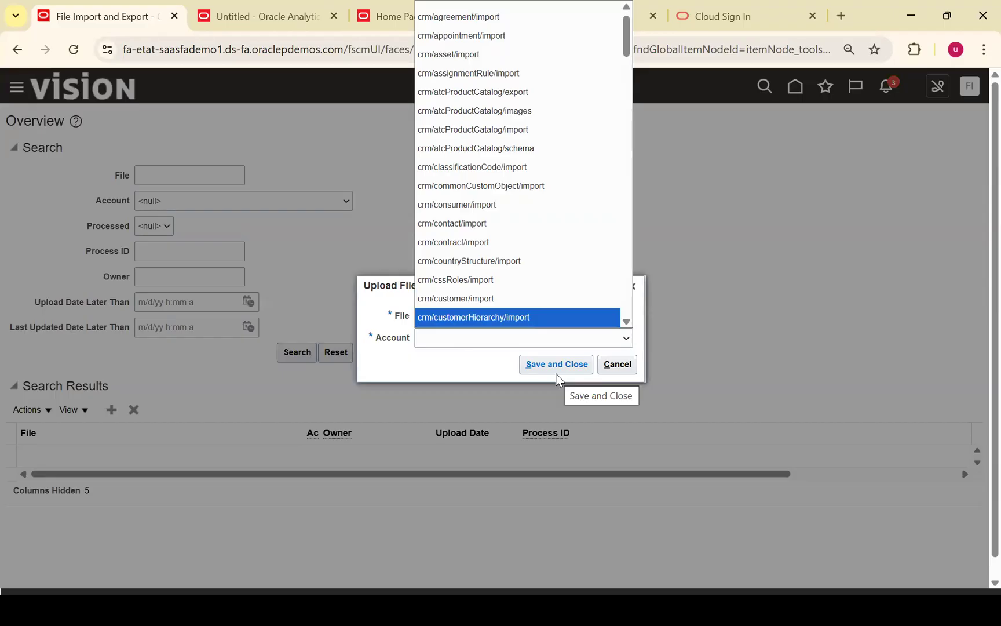
click(394, 16)
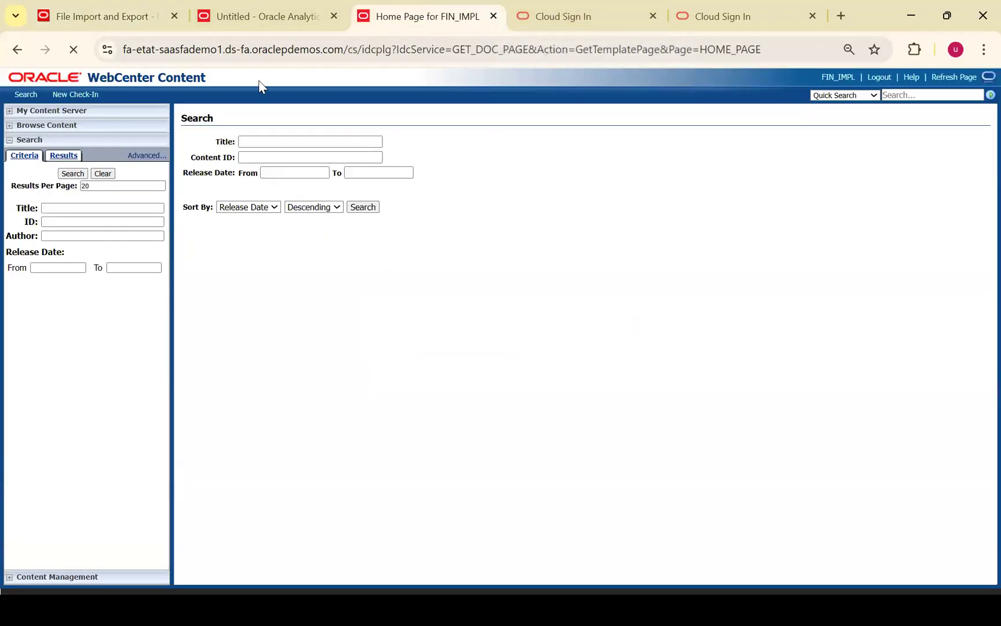
click(251, 8)
click(122, 7)
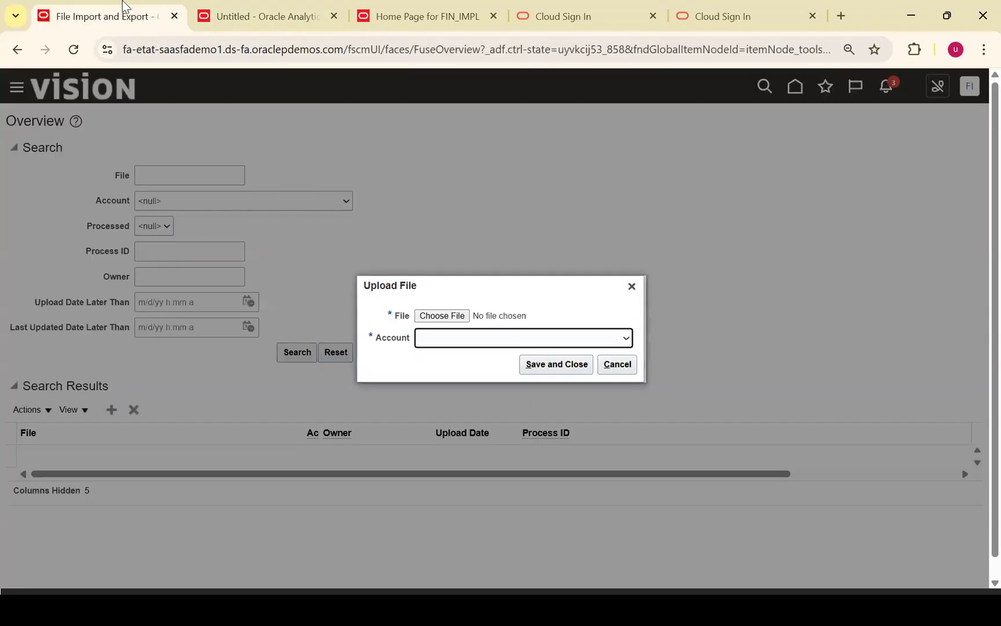
click(538, 340)
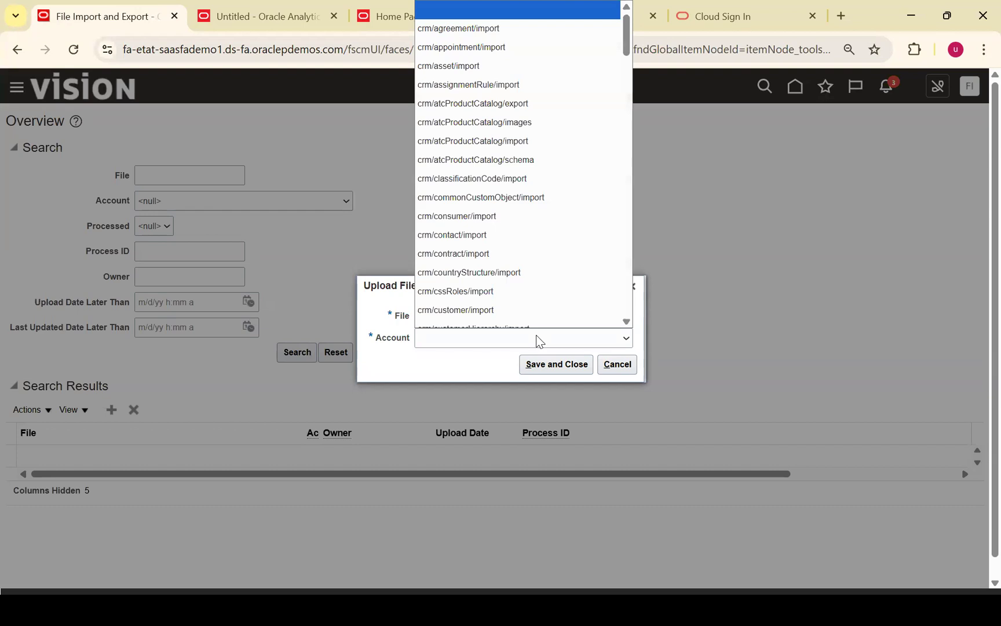
drag(626, 46, 629, 193)
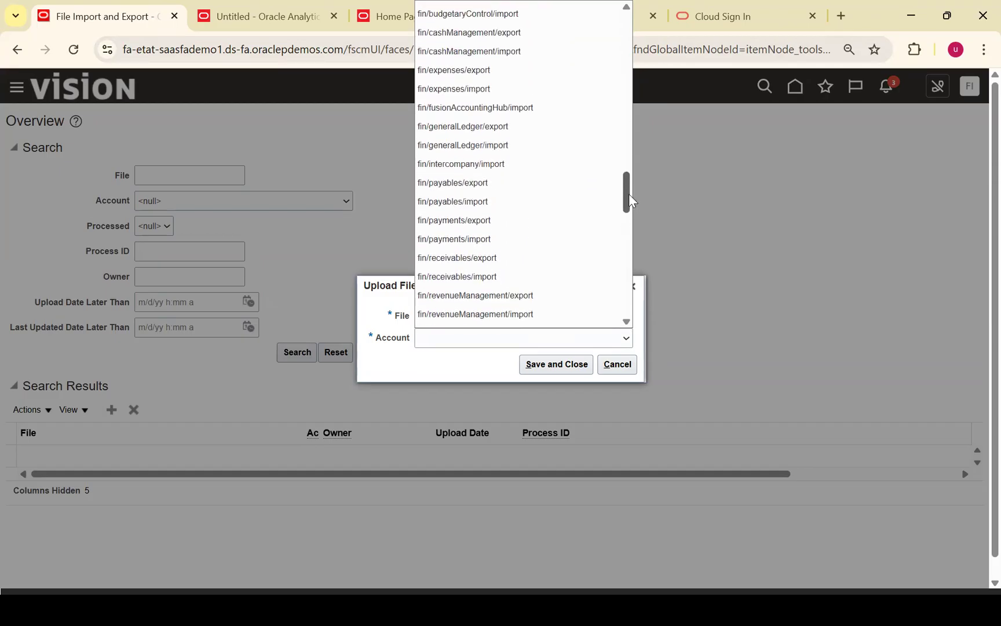
click(506, 151)
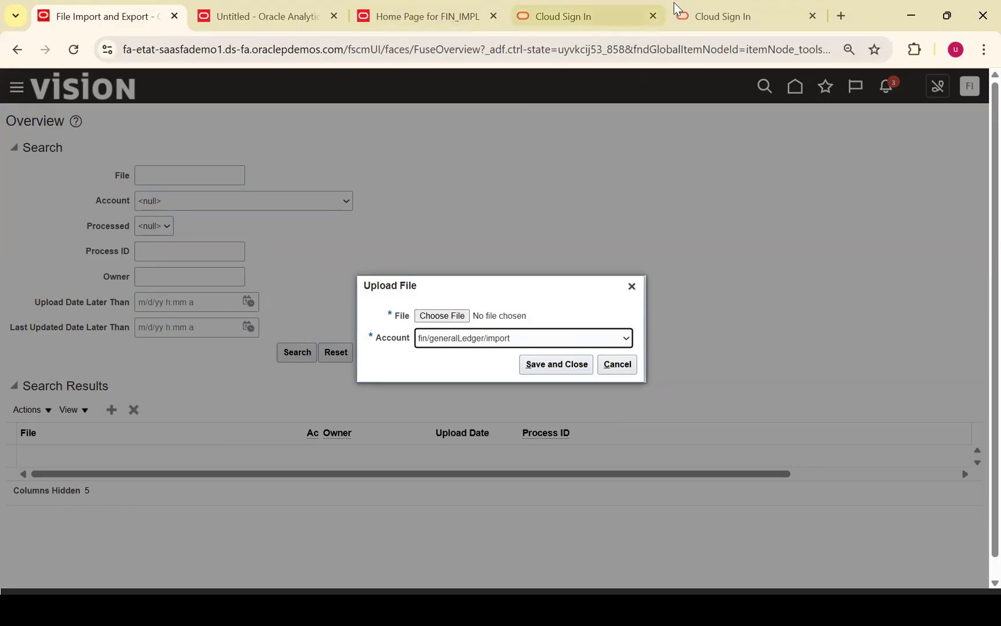
Step: Switch to the PowerPoint presentation and run the slide show from the Architecture of ERP Cloud slide
click(601, 7)
click(420, 7)
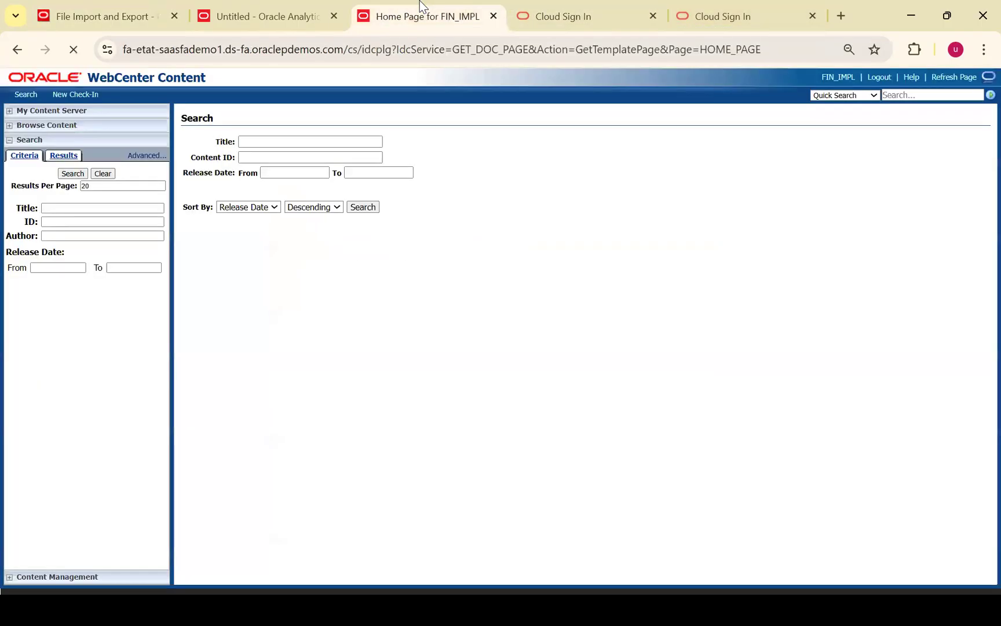
key(alt+Tab)
key(Tab)
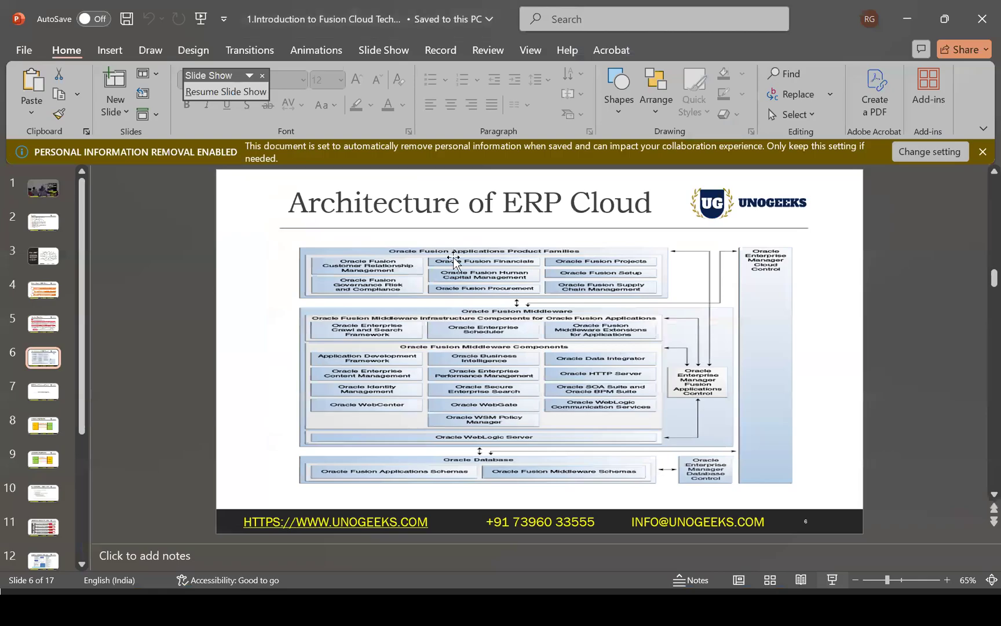
click(832, 580)
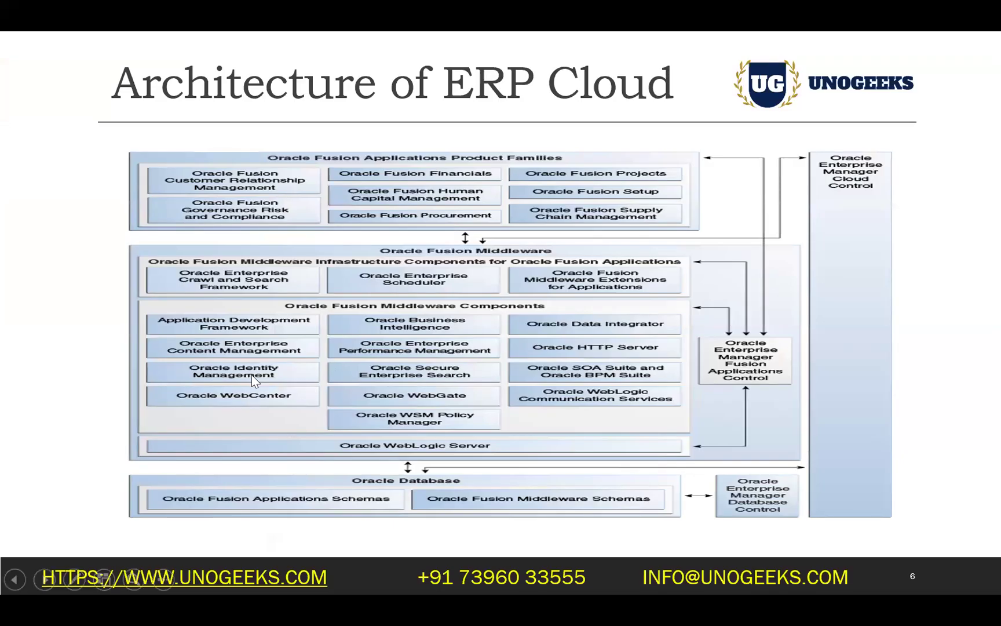
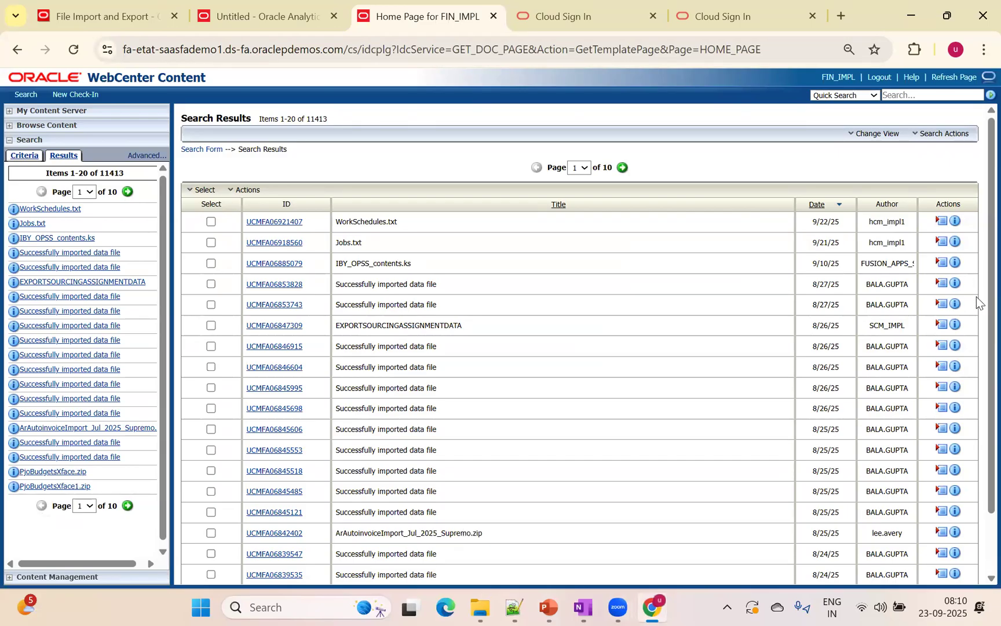
Step: Look through the WebCenter Content search results, and close that browser tab and the two Cloud Sign In tabs
scroll(977, 290, down, 2)
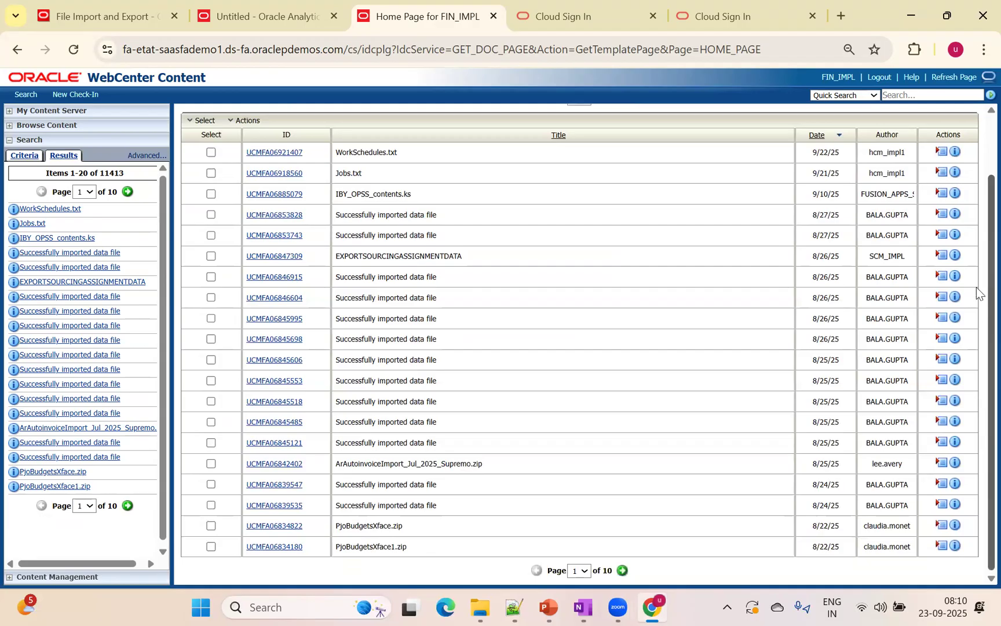
scroll(977, 292, up, 2)
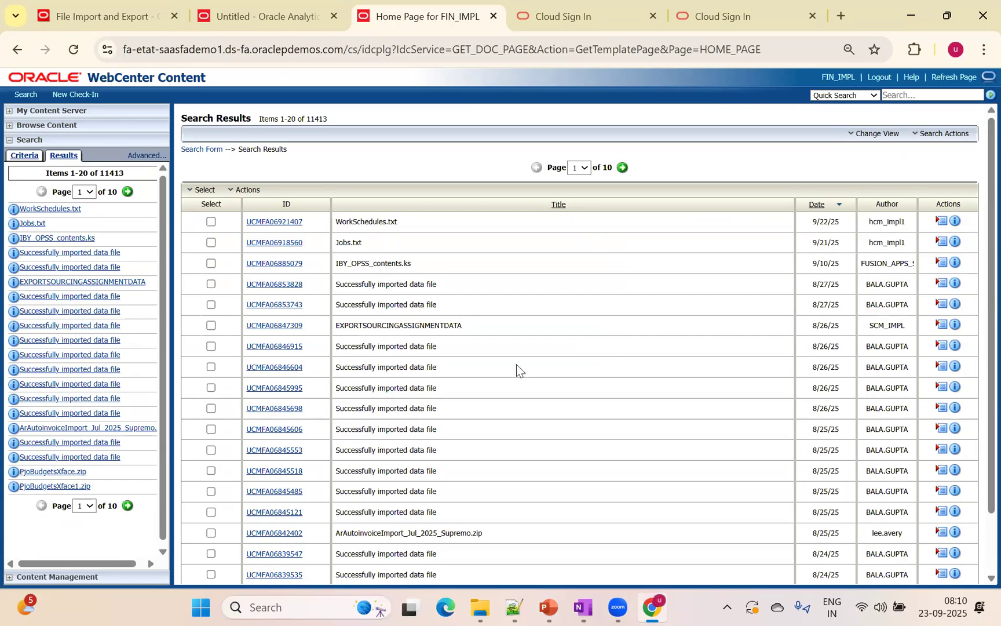
scroll(977, 394, down, 3)
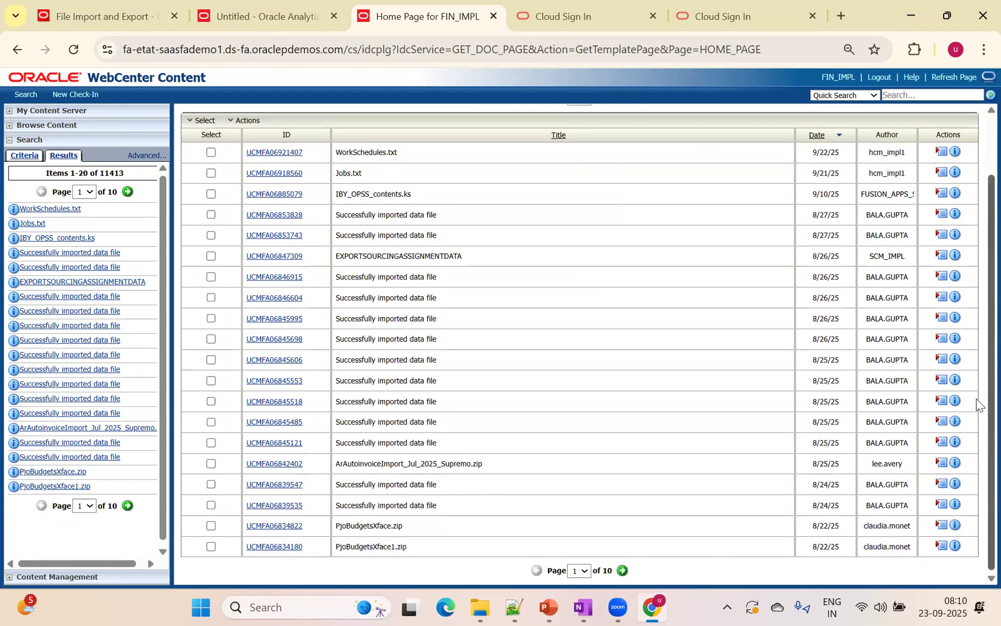
scroll(976, 398, up, 3)
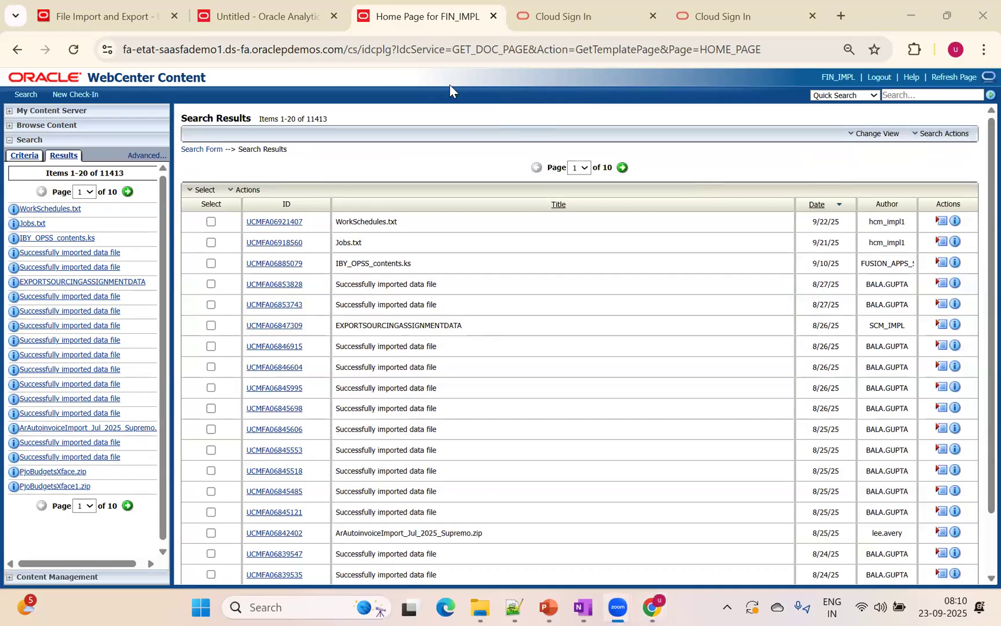
click(494, 16)
click(493, 16)
click(493, 16)
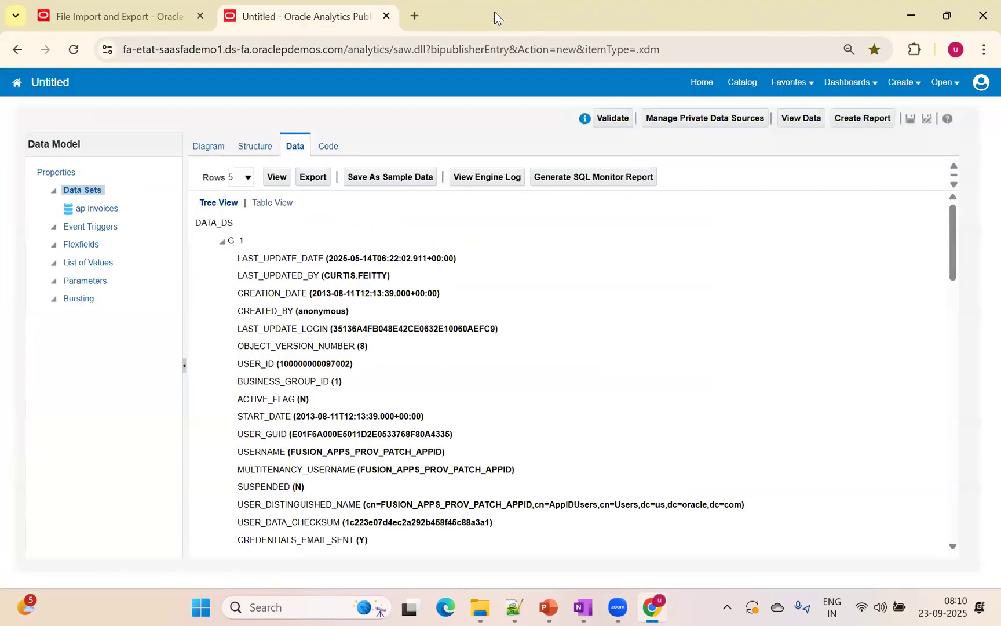
Step: View the Inbound Integrations slide in PowerPoint, and return to Chrome to open a new browser tab
key(alt+Tab)
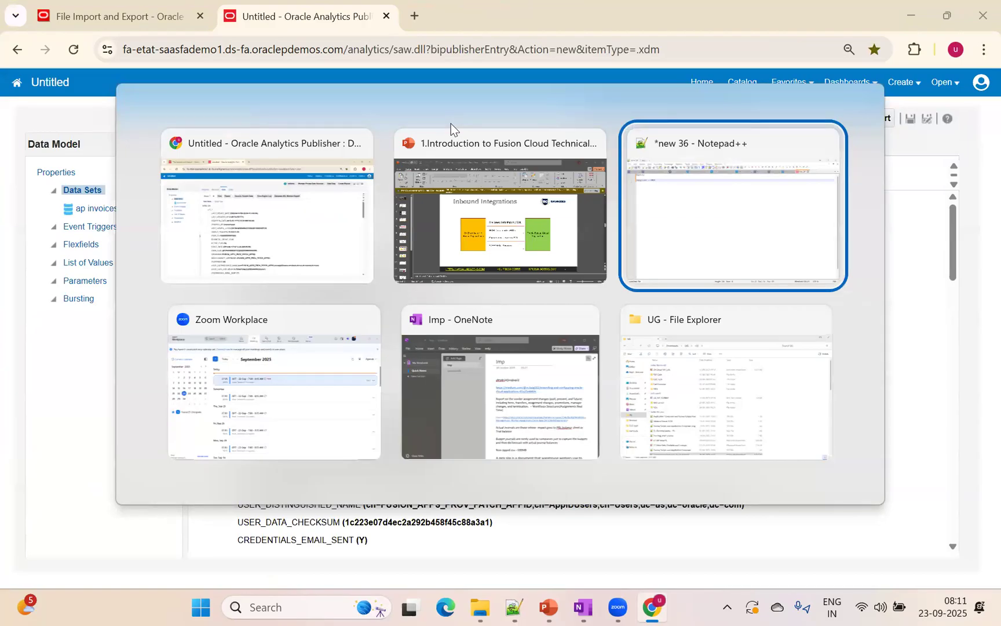
key(alt+shift+Tab)
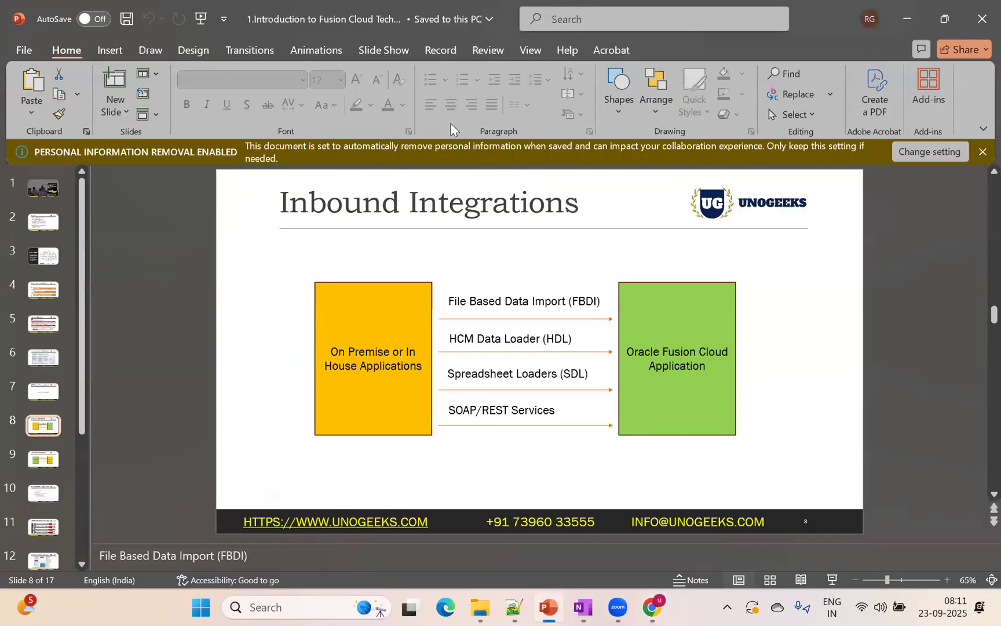
key(alt+Tab)
click(413, 15)
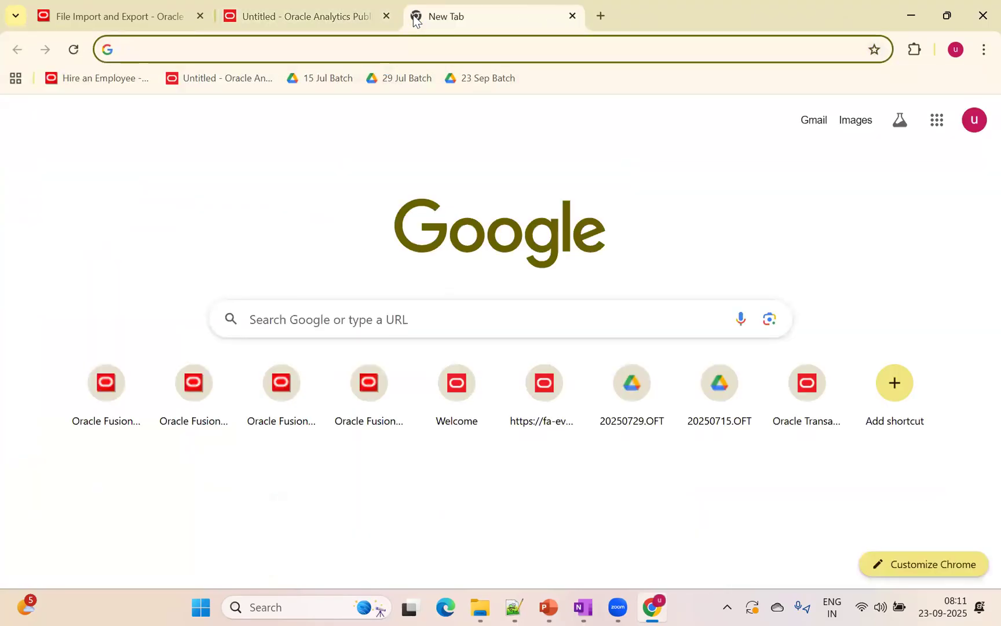
text(fb)
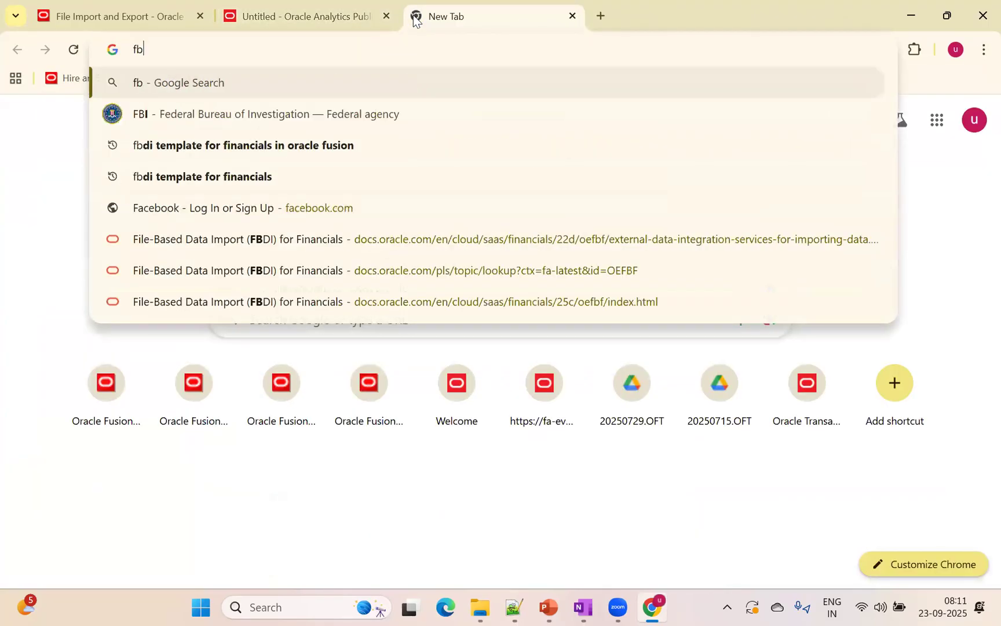
text(d)
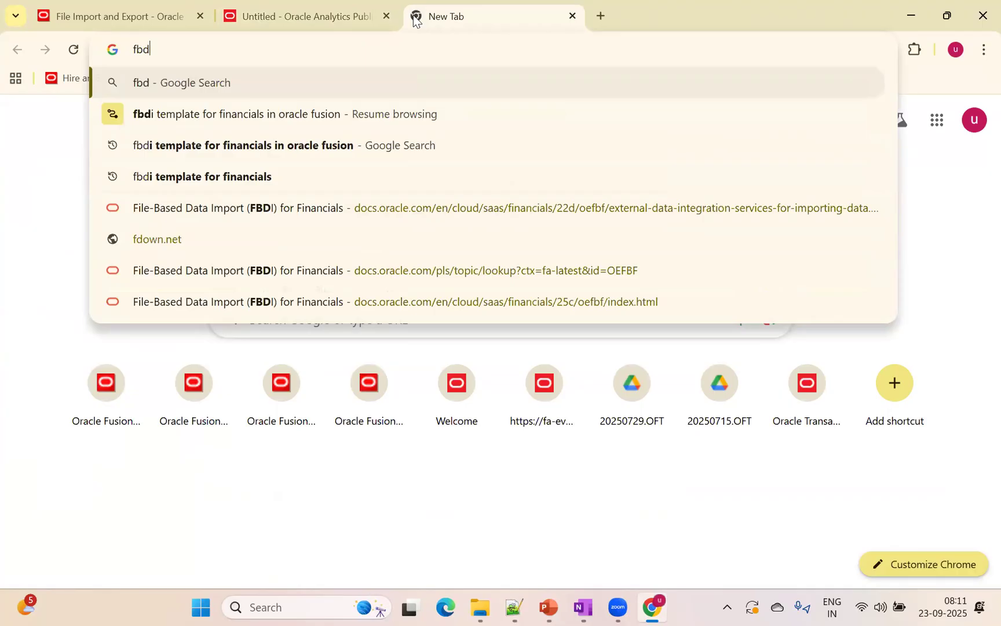
text(i te)
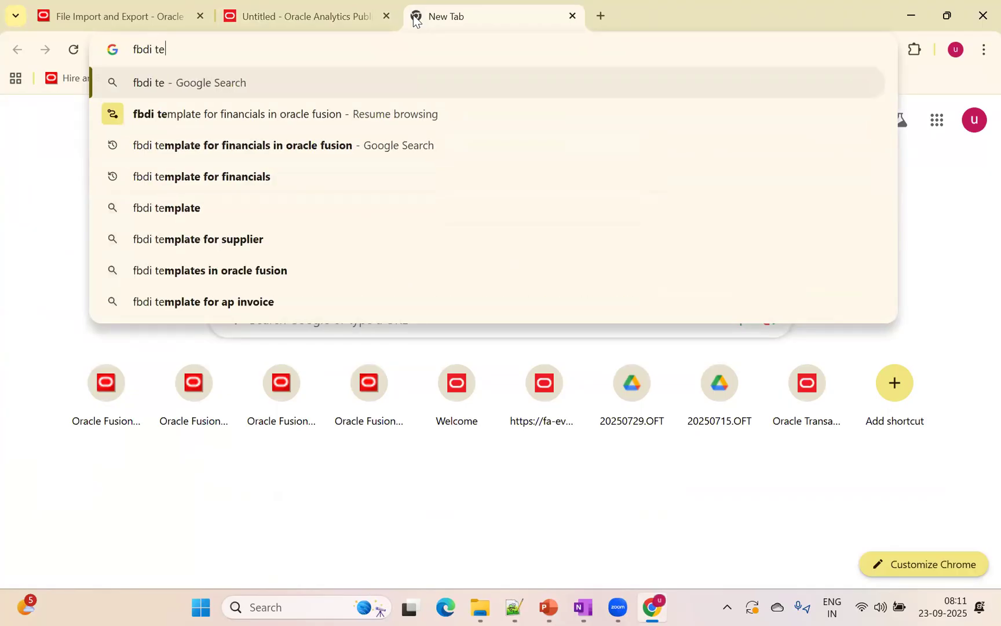
text(mpla)
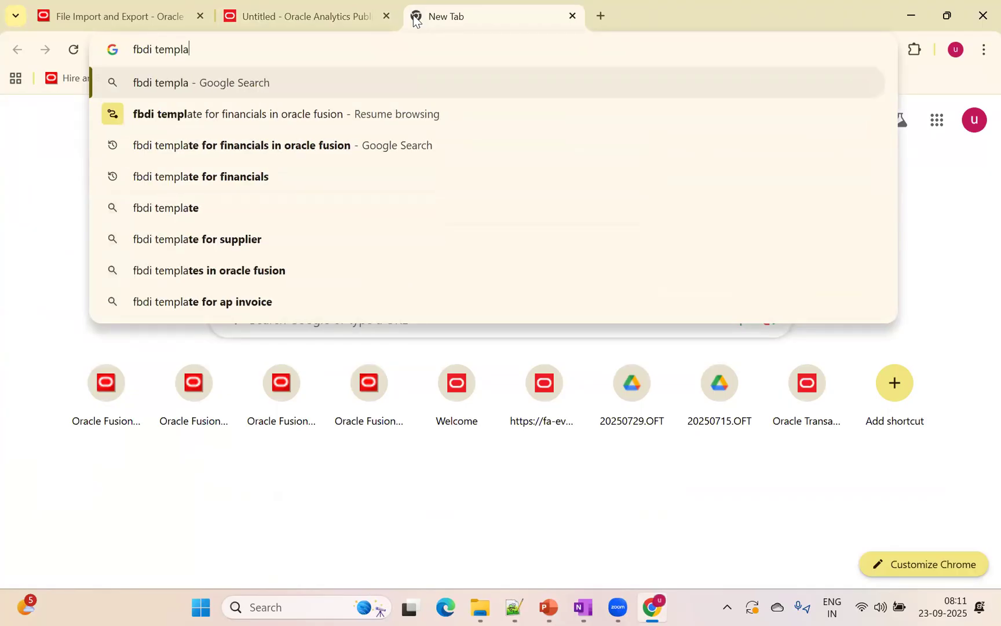
text(te for )
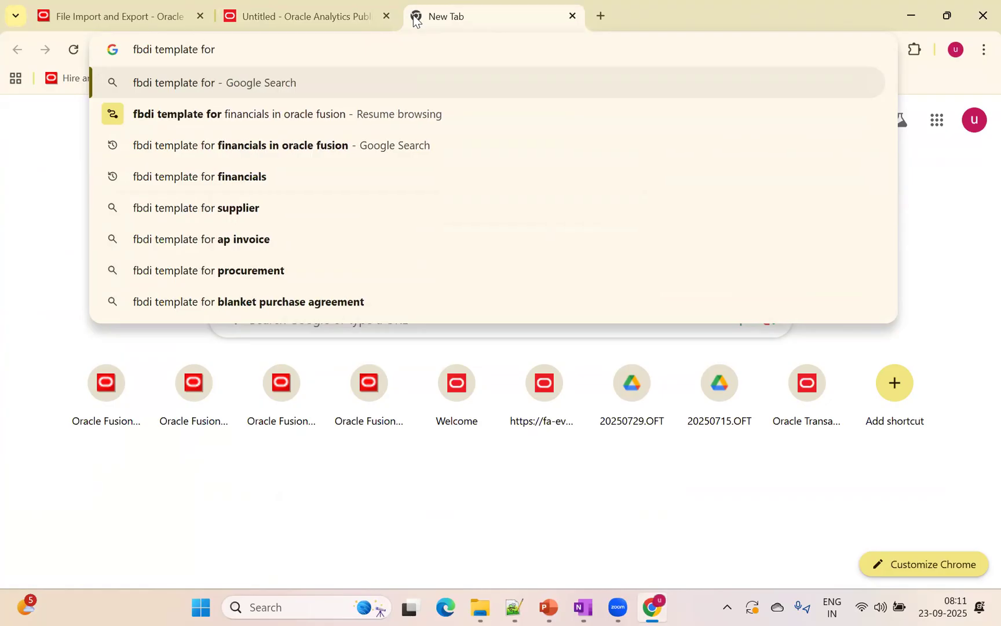
text(f)
key(Down)
key(Return)
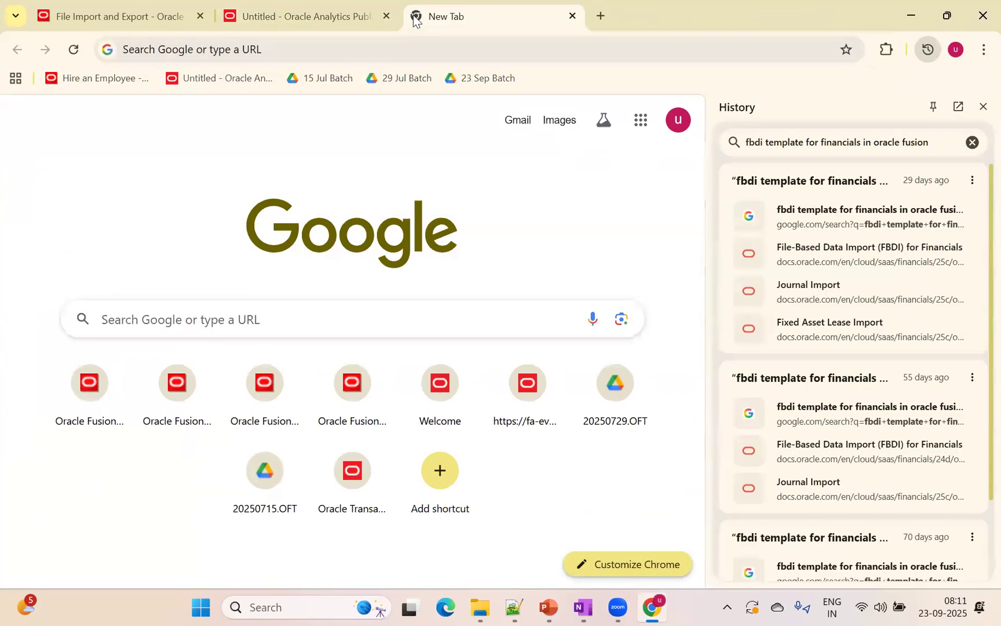
click(972, 142)
click(312, 51)
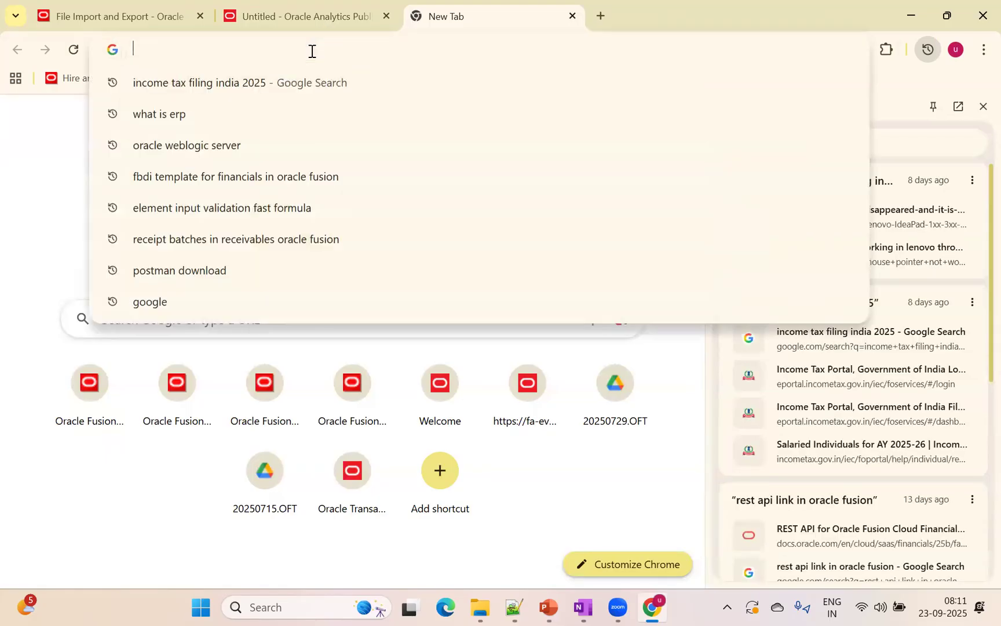
click(979, 108)
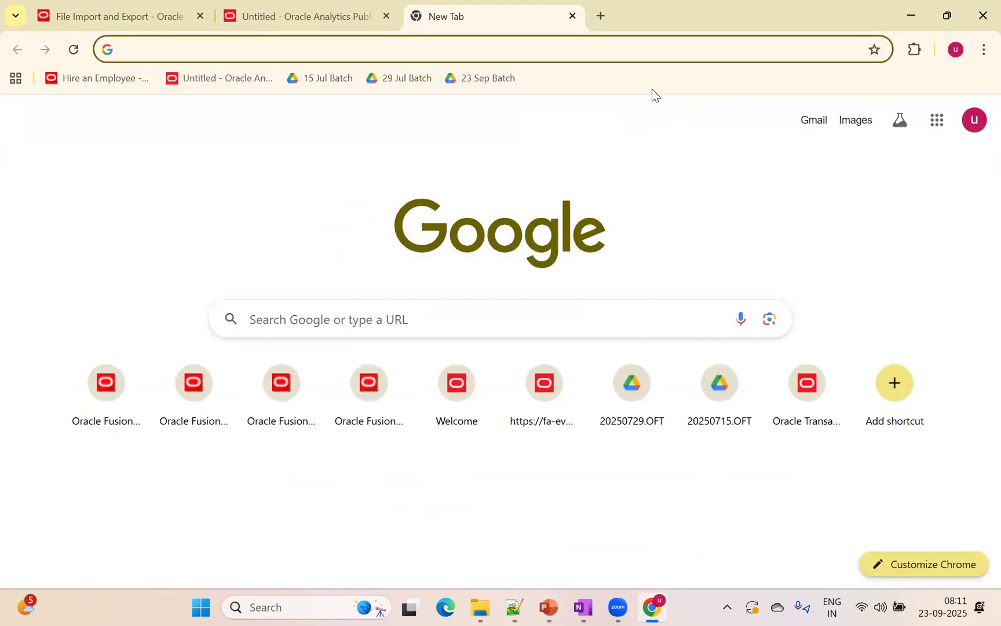
Step: Search Google for "fbdi template for financials in oracle fusion" and open Oracle's File-Based Data Import (FBDI) for Financials guide
text(fbdi te)
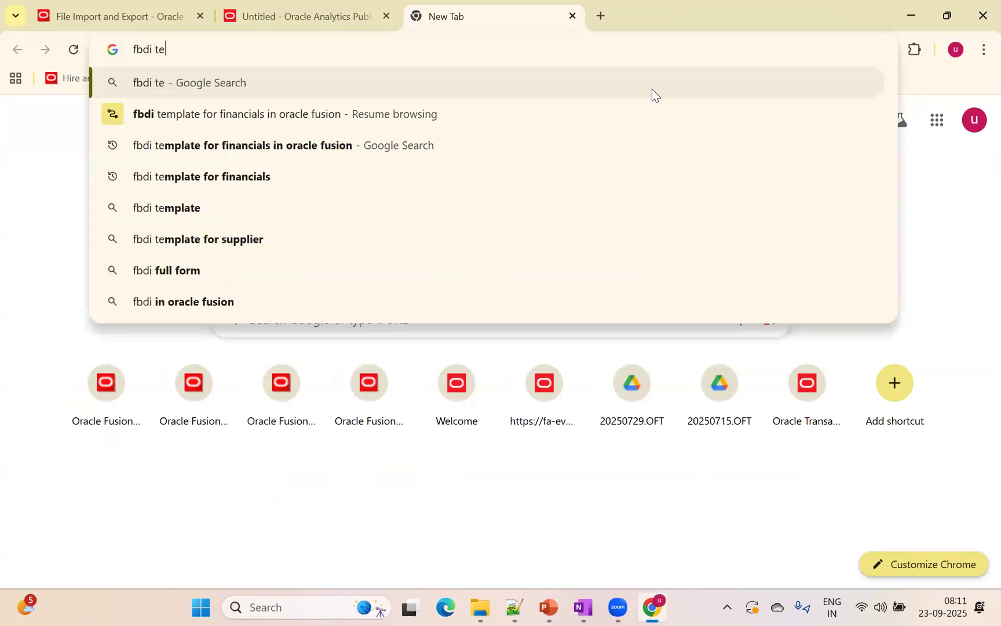
text(mplate)
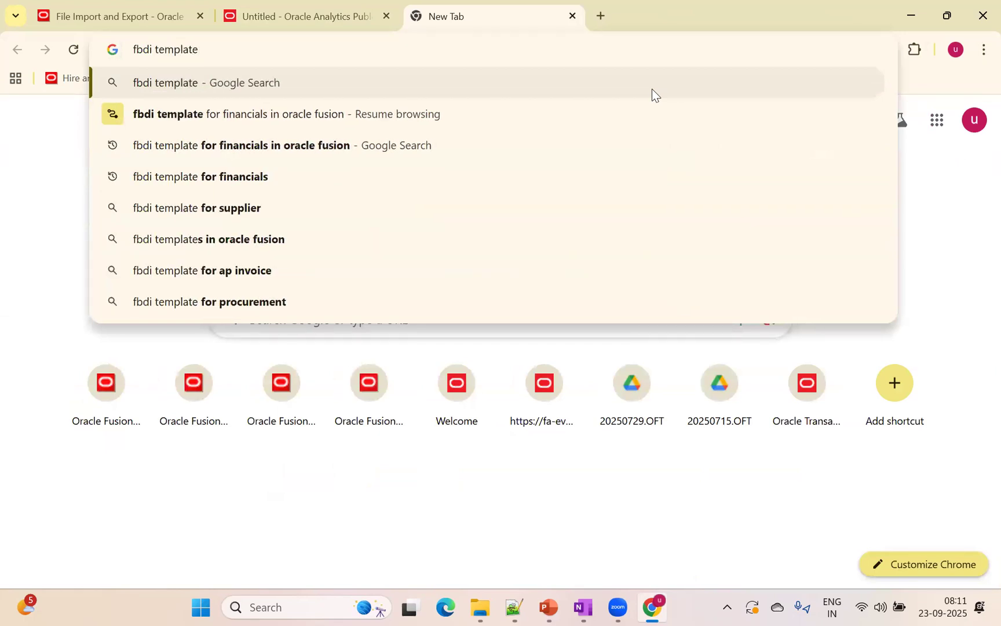
click(440, 143)
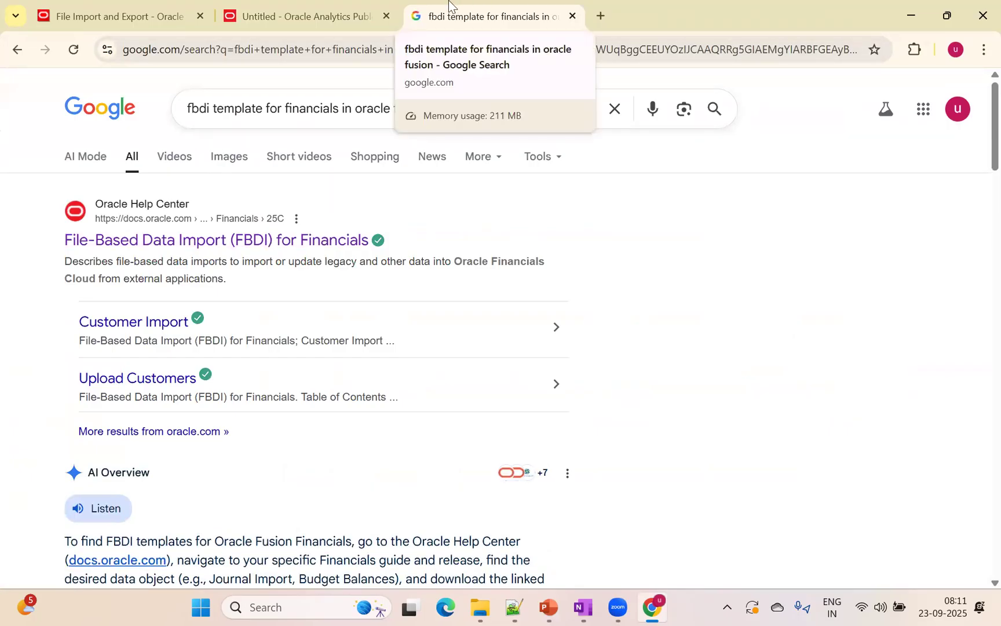
click(272, 240)
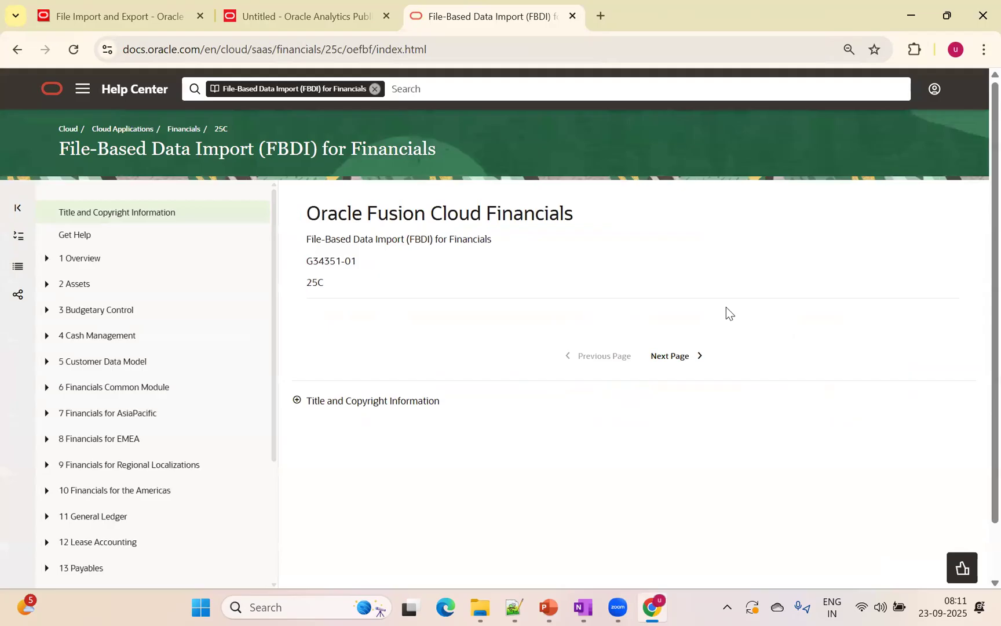
Step: Browse the FBDI guide's table of contents, examining the import topics listed under Assets and Payables
click(45, 285)
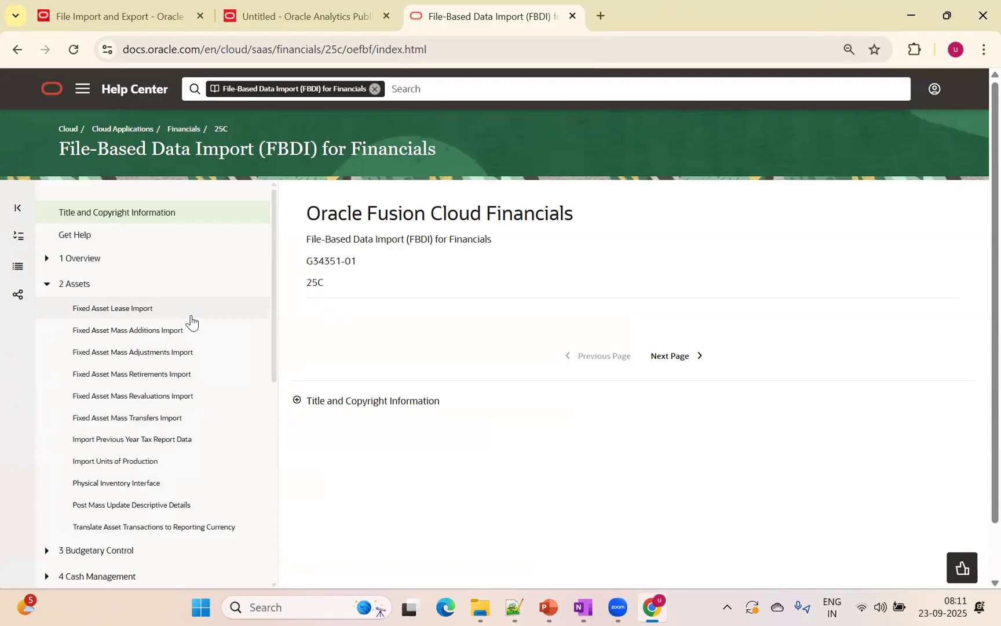
click(47, 285)
drag(273, 262, 270, 380)
click(46, 392)
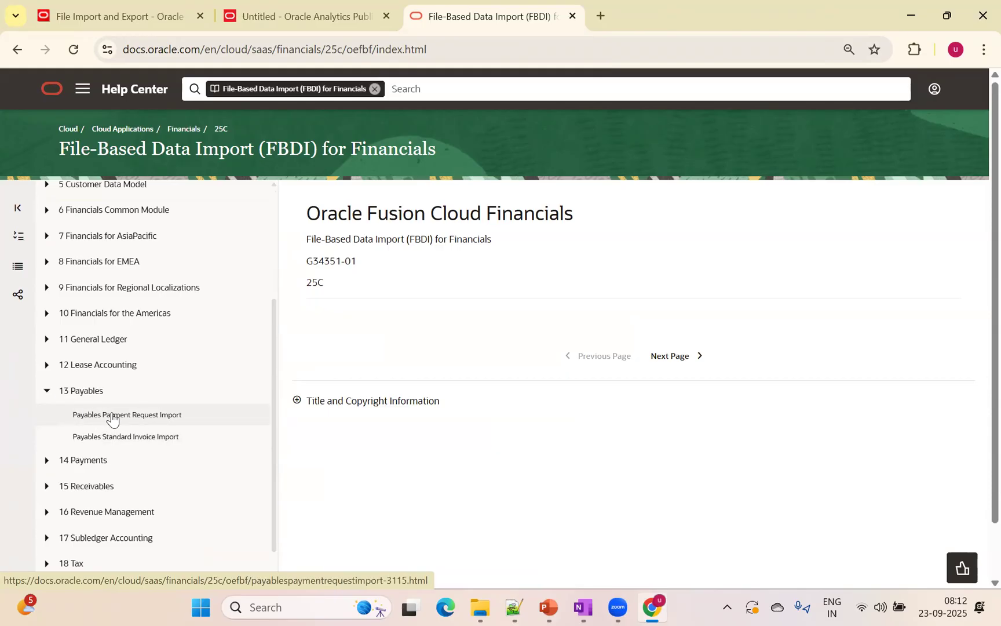
scroll(273, 354, up, 3)
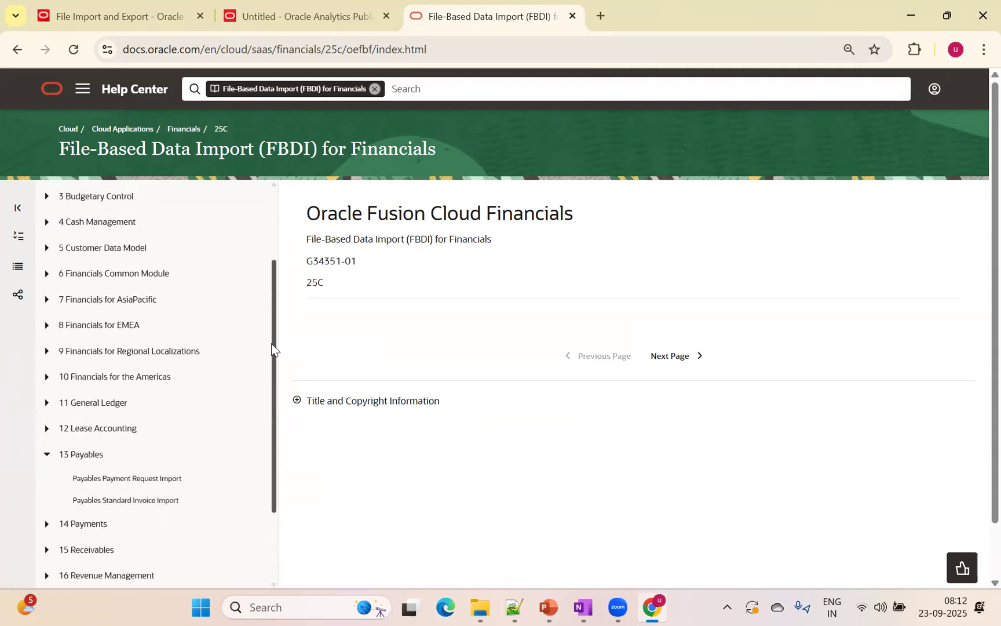
scroll(280, 383, down, 4)
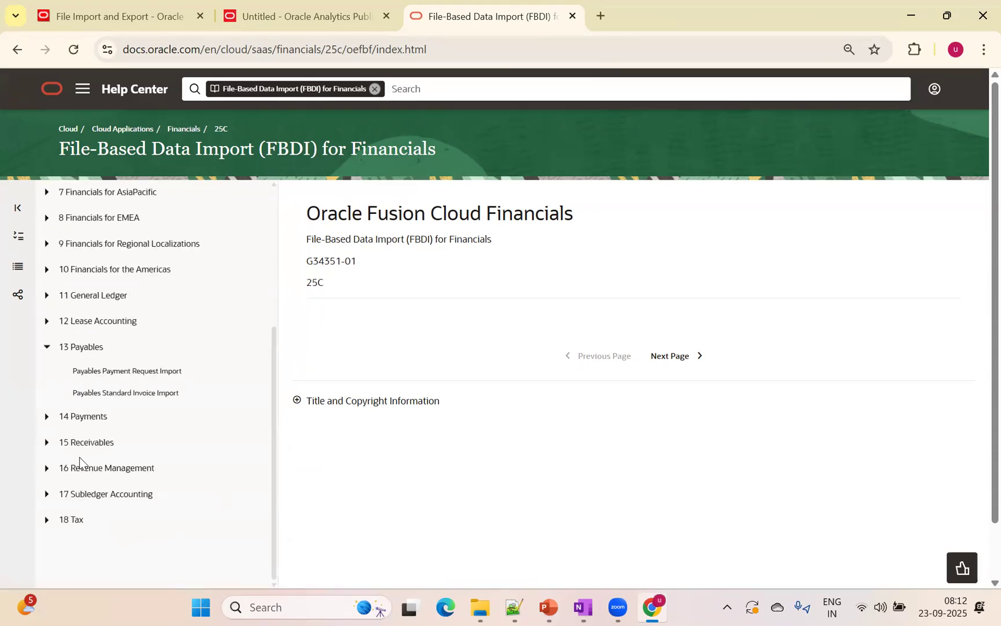
Step: Open the Journal Import topic under General Ledger in the FBDI guide and download JournalImportTemplate.xlsm
click(47, 295)
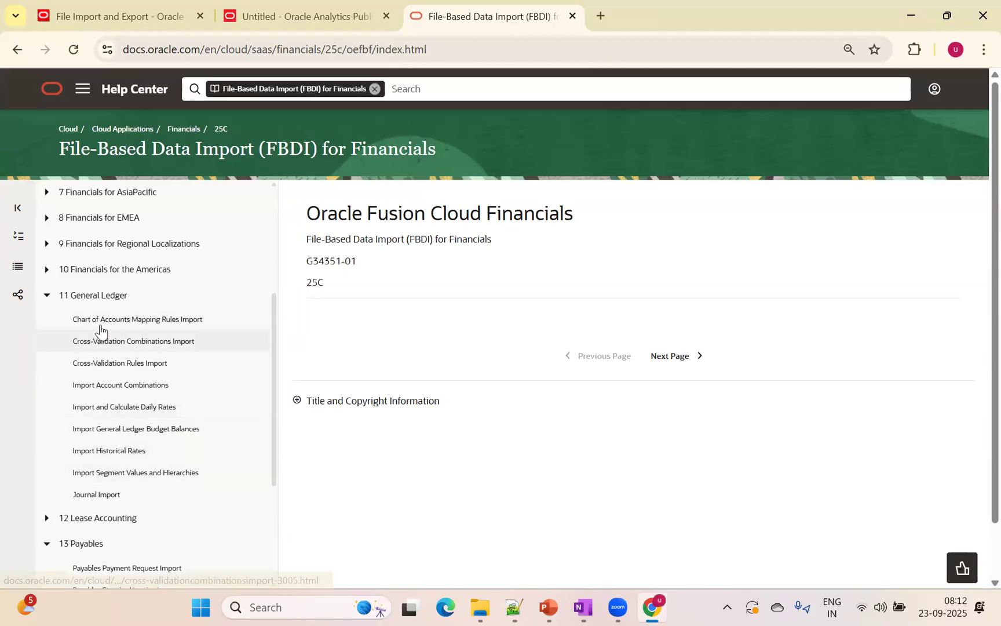
click(98, 496)
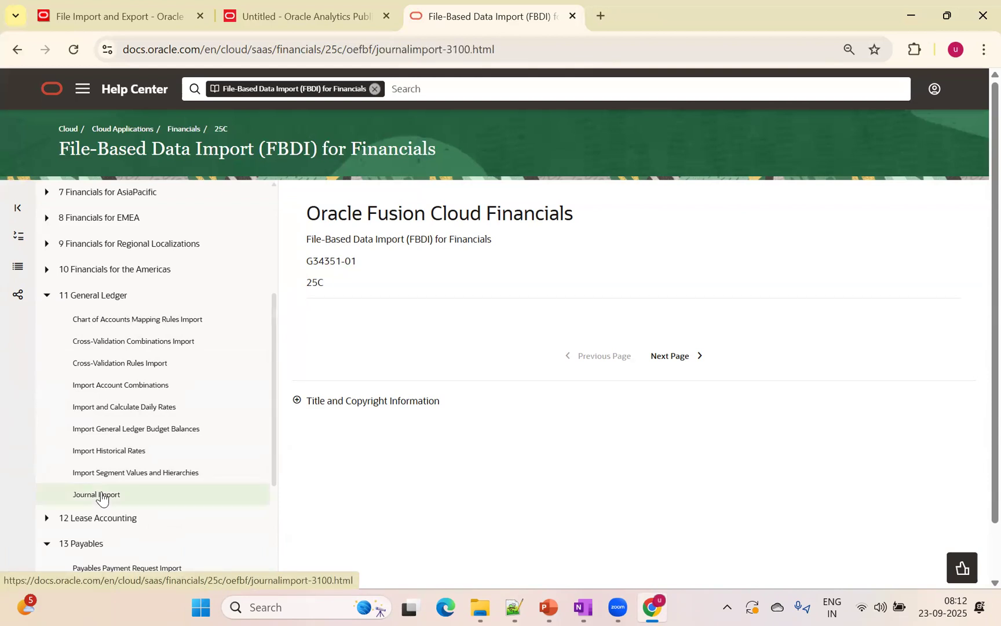
scroll(107, 496, down, 2)
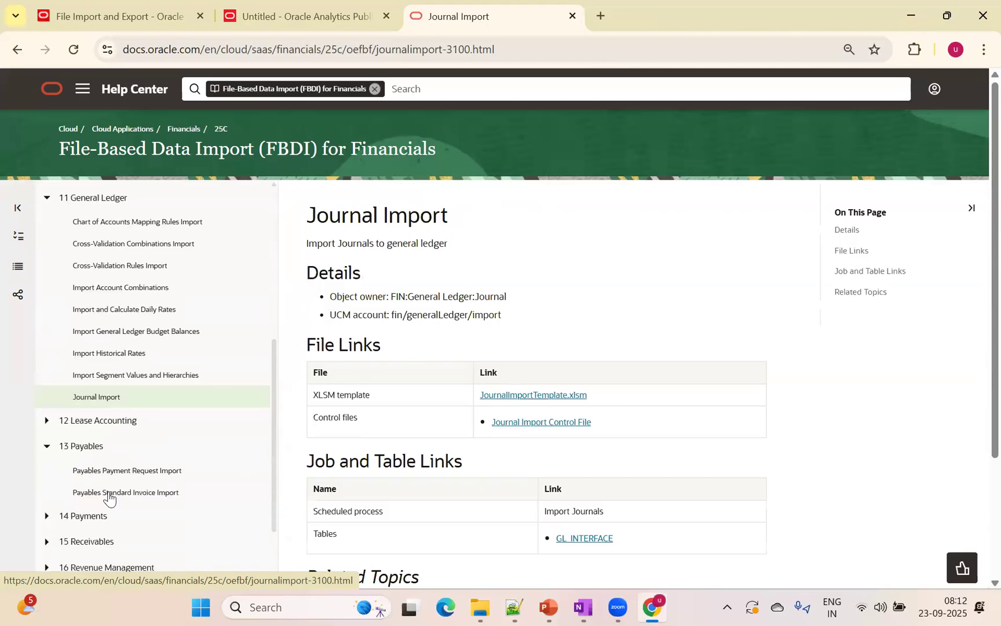
click(513, 396)
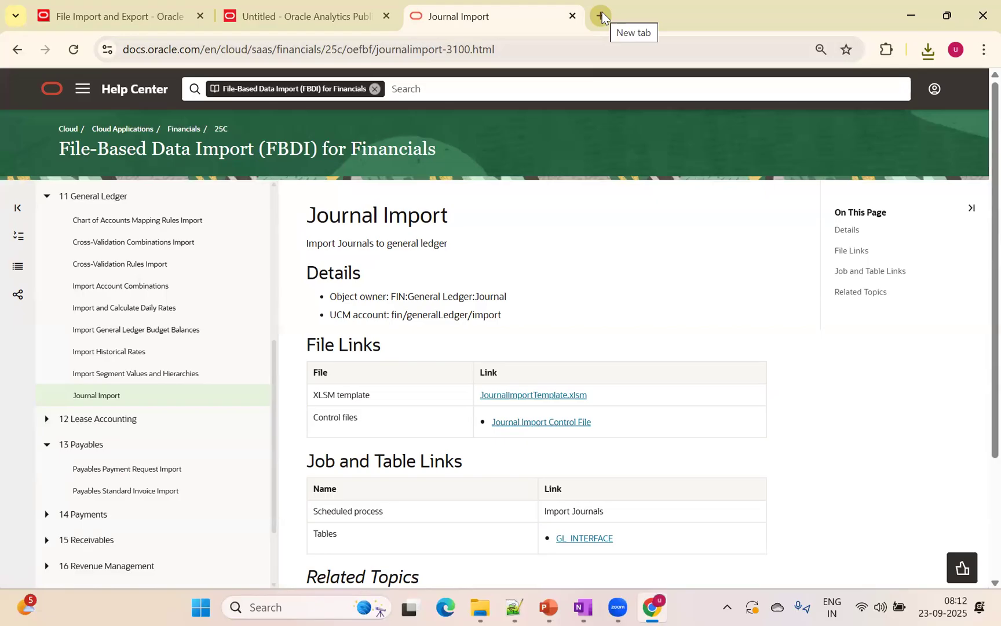
Step: Switch to File Explorer and open the newly downloaded JournalImportTemplate (25) from the Downloads folder in Excel
click(488, 605)
click(72, 274)
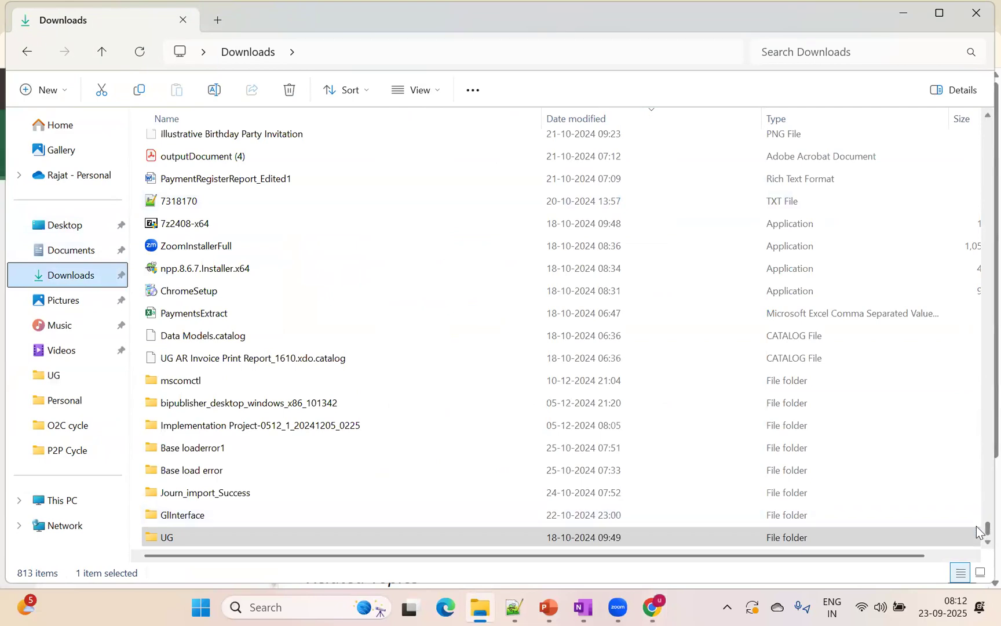
scroll(980, 451, up, 10)
scroll(979, 451, up, 15)
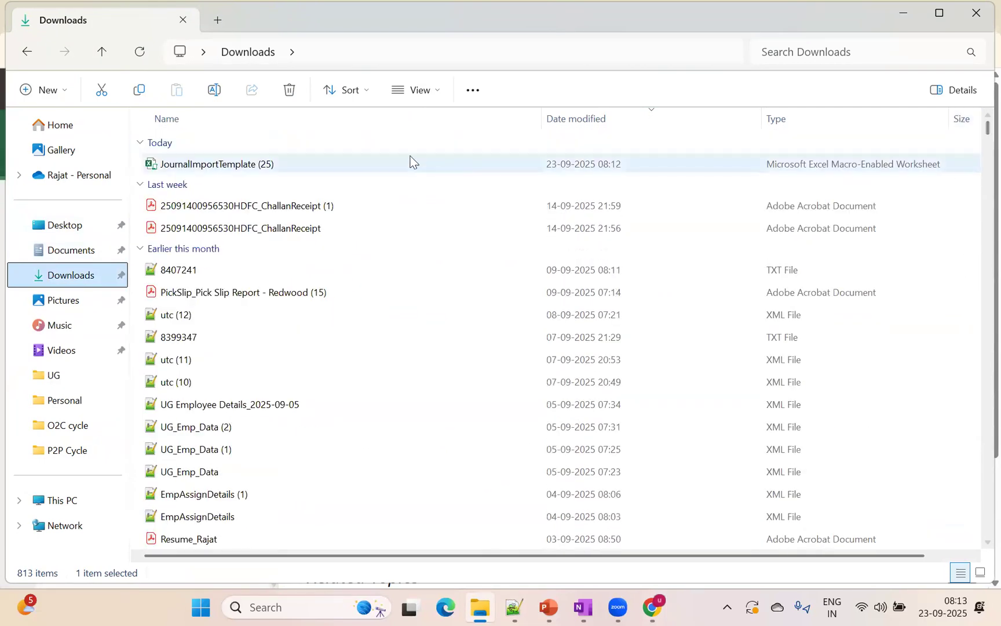
double_click(345, 156)
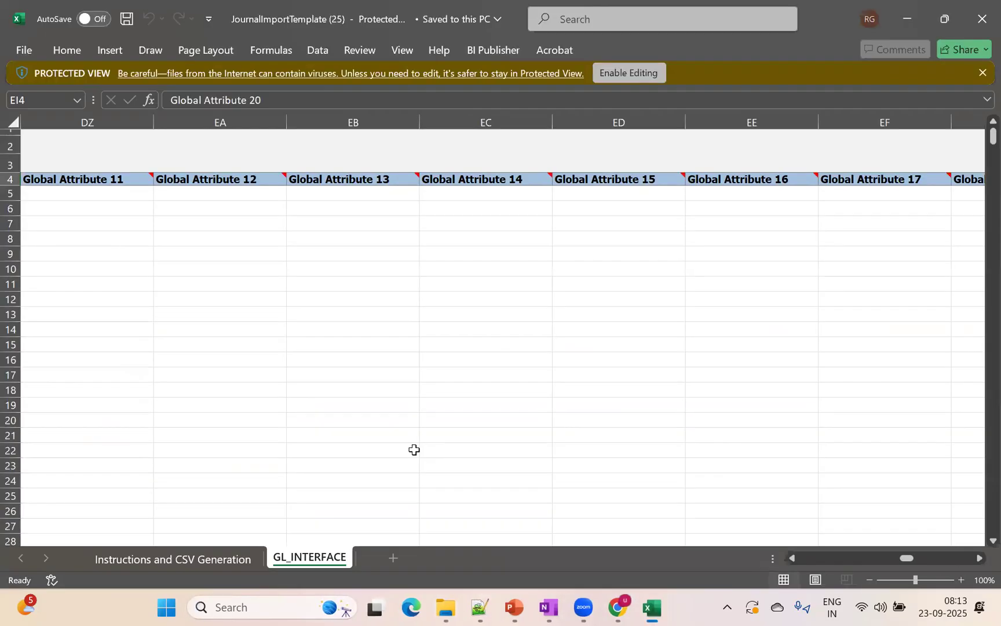
Step: Look across the GL_INTERFACE sheet from the Global Attribute columns back to the Status Code column
click(261, 267)
key(Left)
key(Left)
key(Left)
key(Left)
key(Left)
key(Left)
key(Left)
key(Left)
key(Left)
key(Left)
key(Left)
key(Left)
key(Left)
key(Left)
key(Left)
key(Left)
key(Left)
key(Left)
key(Left)
key(Left)
key(Left)
key(Left)
key(Left)
key(Left)
key(Left)
key(Left)
key(Left)
key(Left)
key(Left)
key(Left)
key(Left)
key(Left)
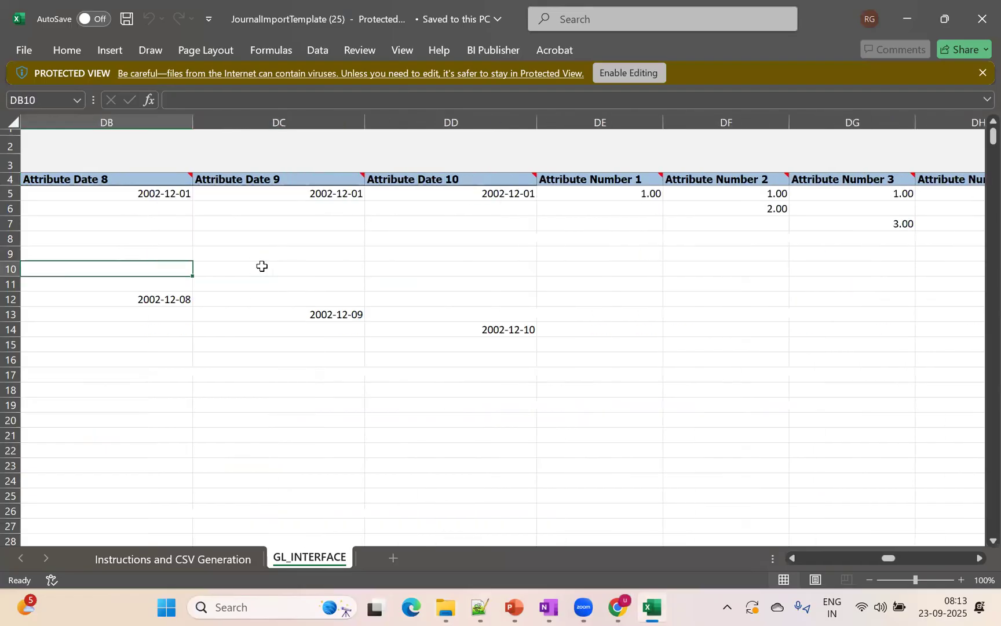
key(Left)
key(Left)
key(Left)
key(Left)
key(Left)
key(Left)
key(Left)
key(Left)
key(Left)
key(Left)
key(Left)
key(Left)
key(Left)
key(Left)
key(Left)
key(Left)
key(Left)
key(Left)
key(Left)
key(Left)
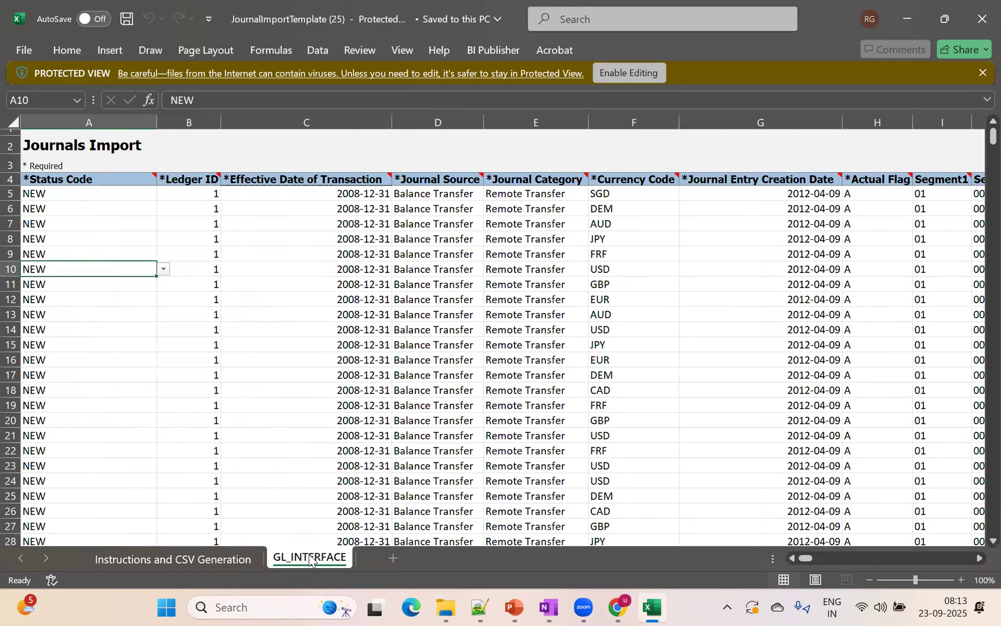
Step: Examine the first Status Code rows and the Instructions and CSV Generation sheet, and return to GL_INTERFACE
click(90, 239)
click(48, 192)
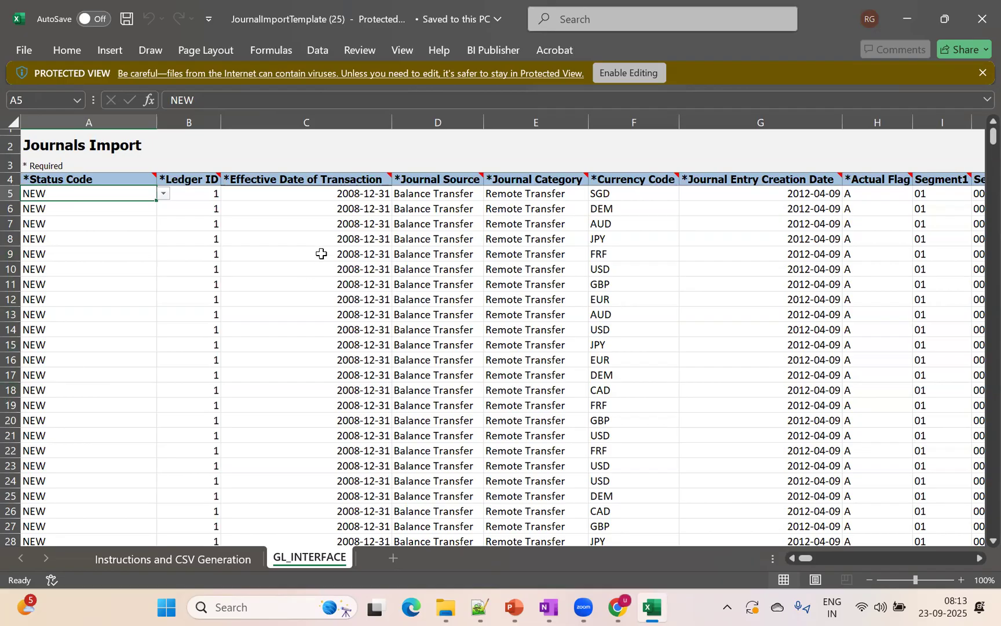
click(154, 566)
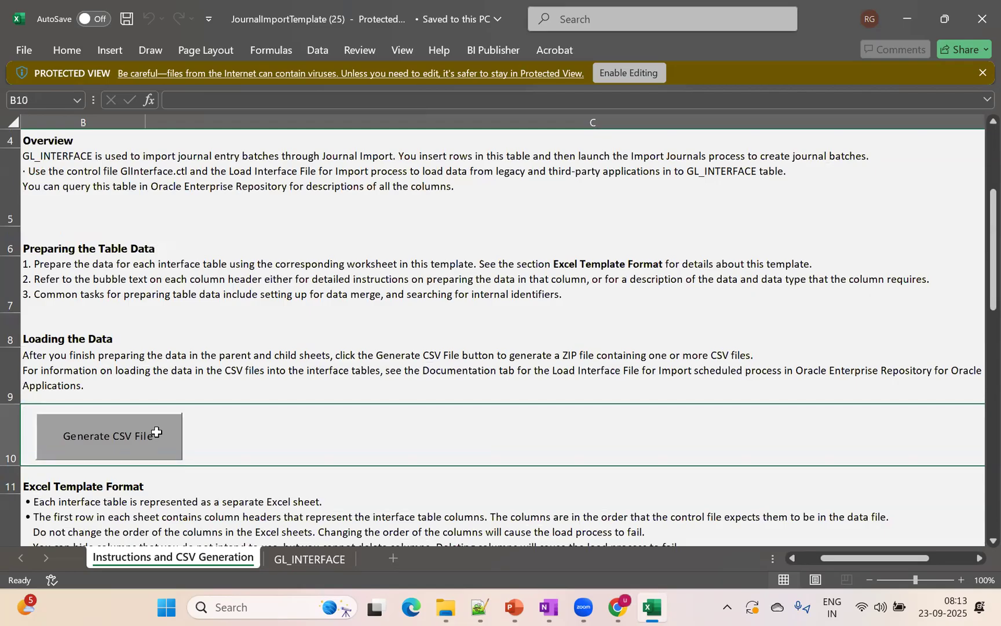
click(310, 558)
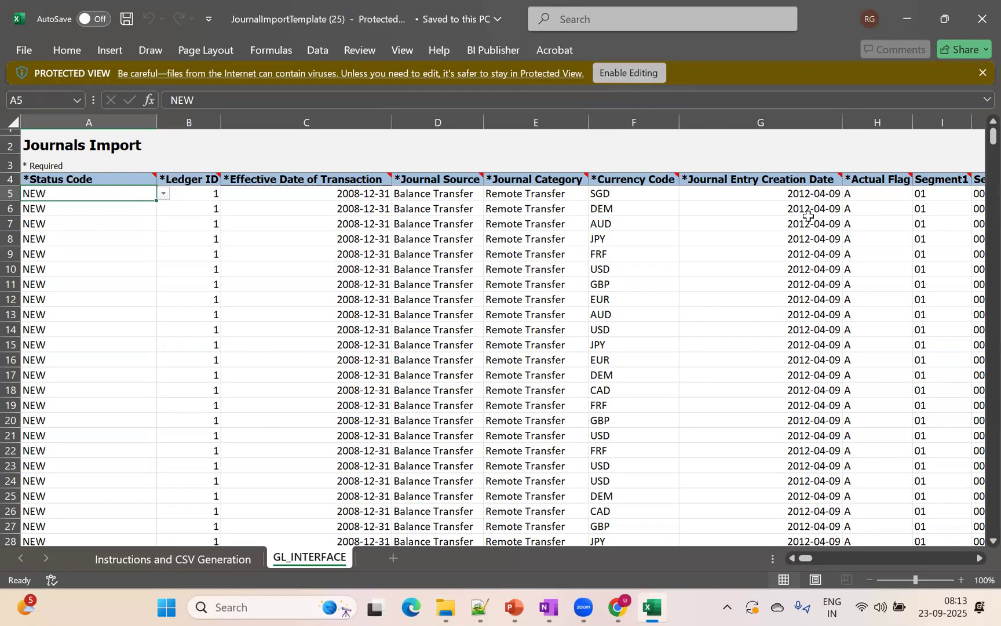
key(alt+Tab)
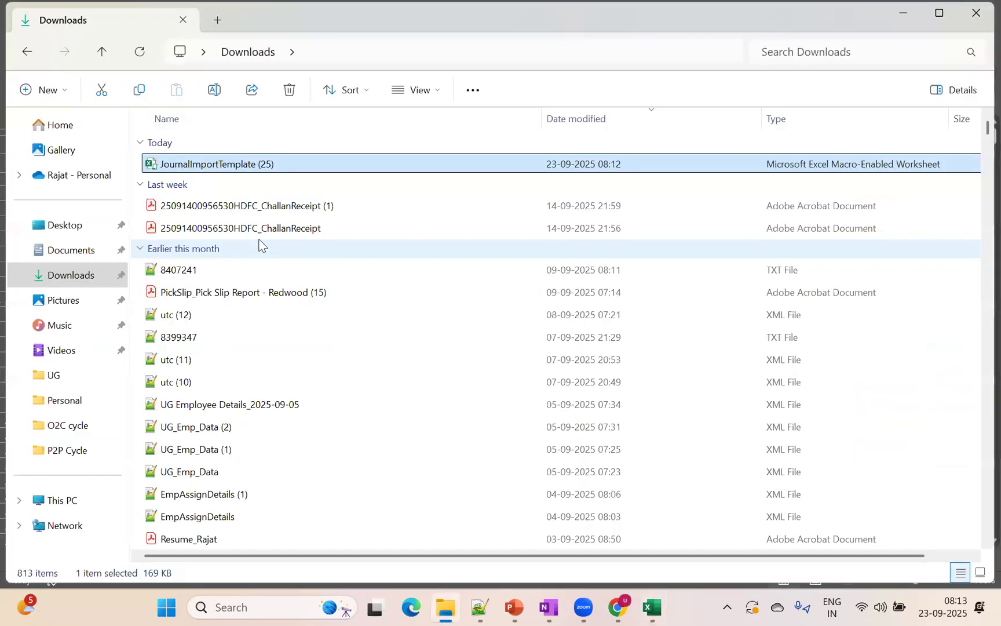
key(F2)
right_click(235, 169)
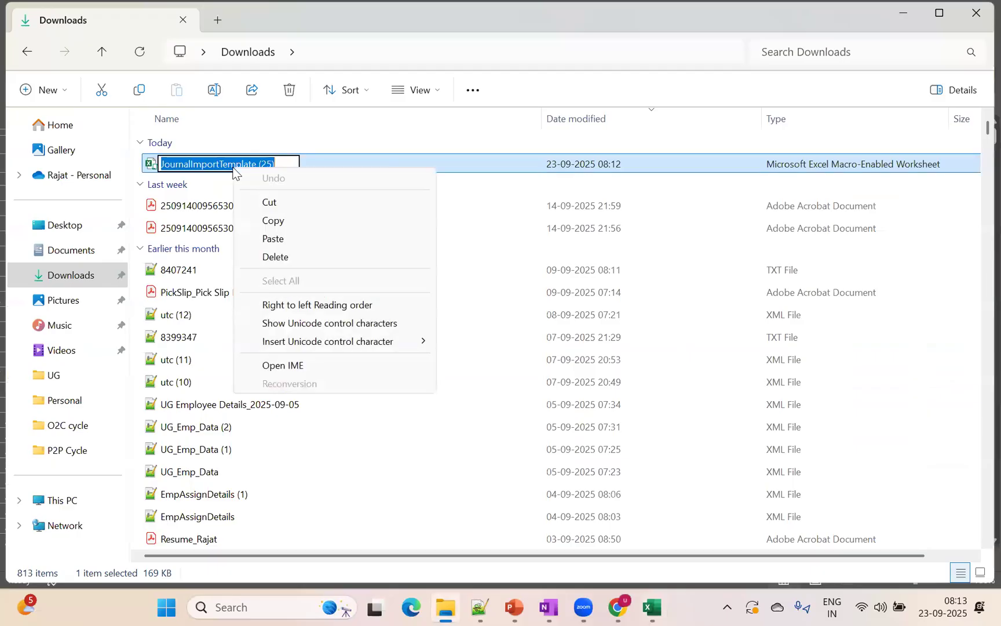
click(474, 159)
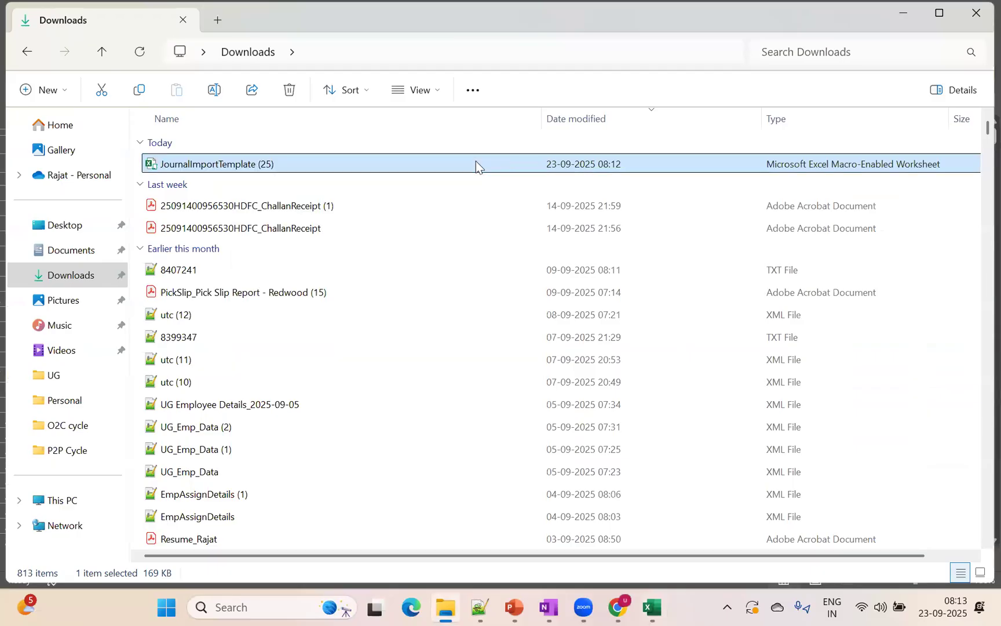
Step: Switch back to Excel and close the protected JournalImportTemplate (25) workbook
click(659, 608)
click(659, 607)
click(658, 607)
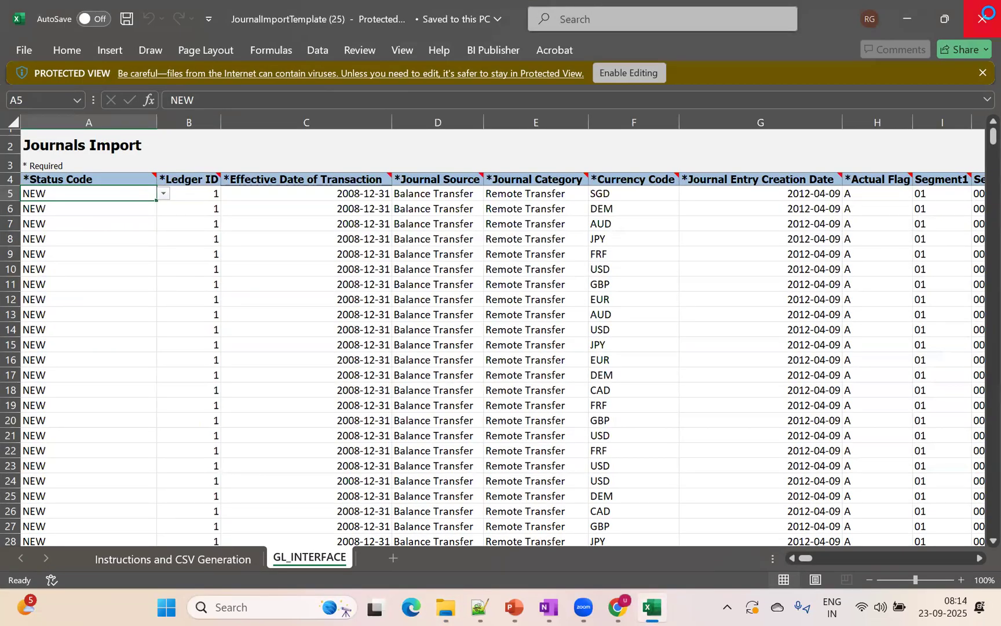
click(983, 19)
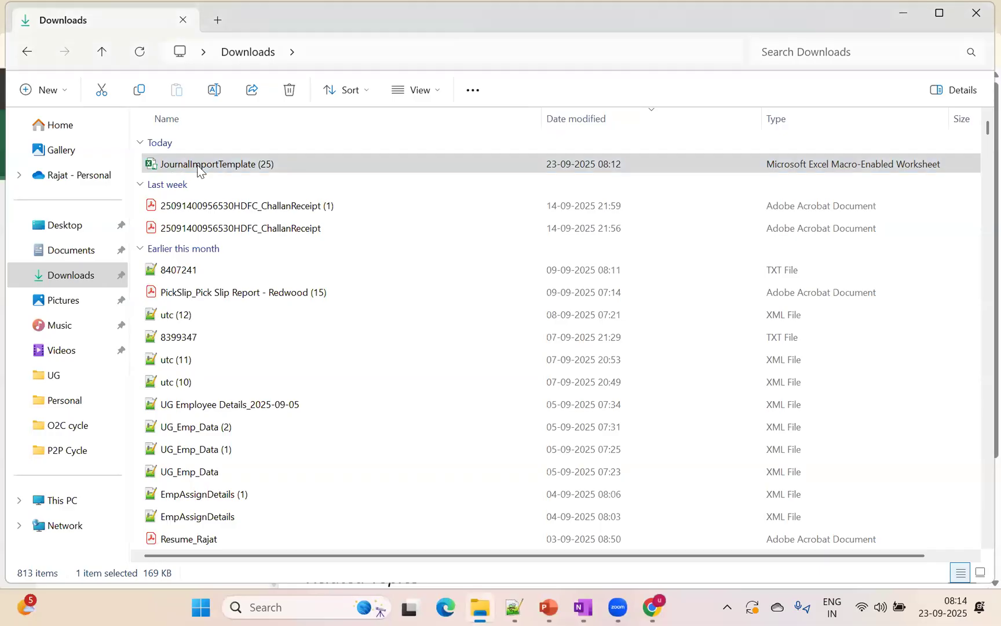
Step: Unblock the JournalImportTemplate (25) file in its properties and apply the change
right_click(203, 172)
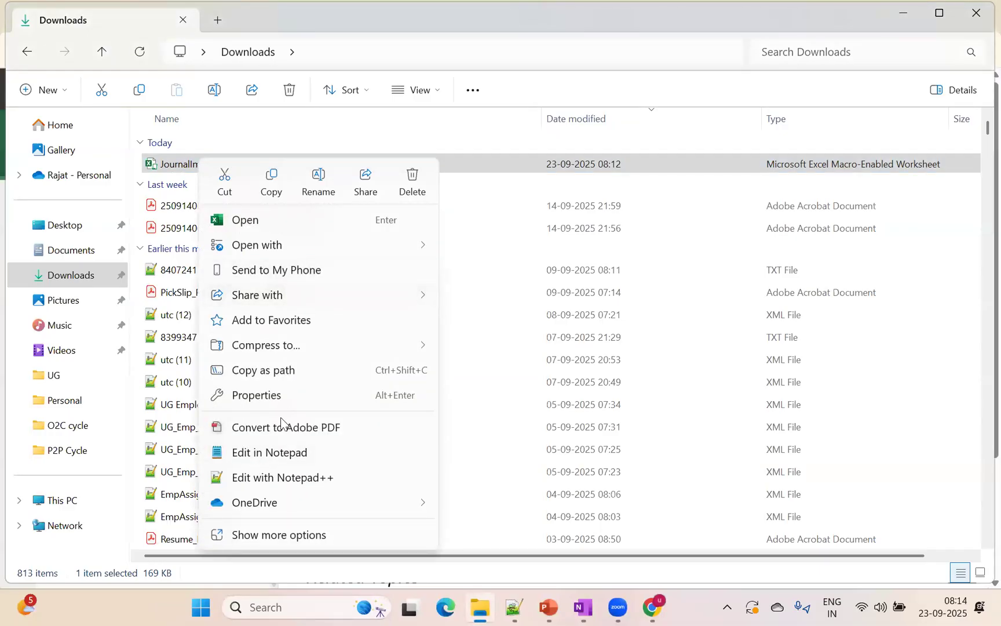
click(303, 393)
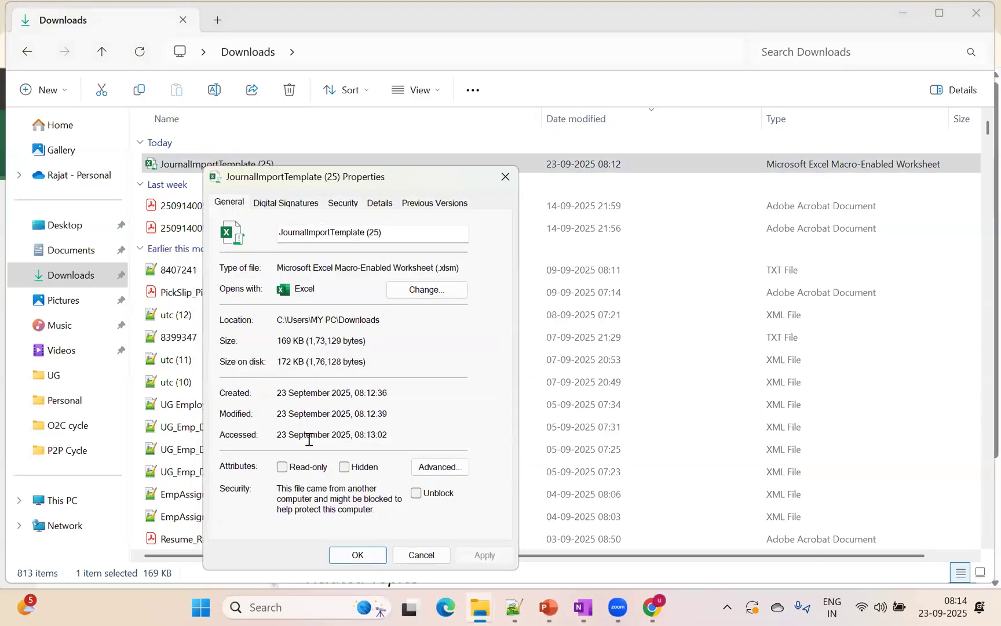
click(417, 493)
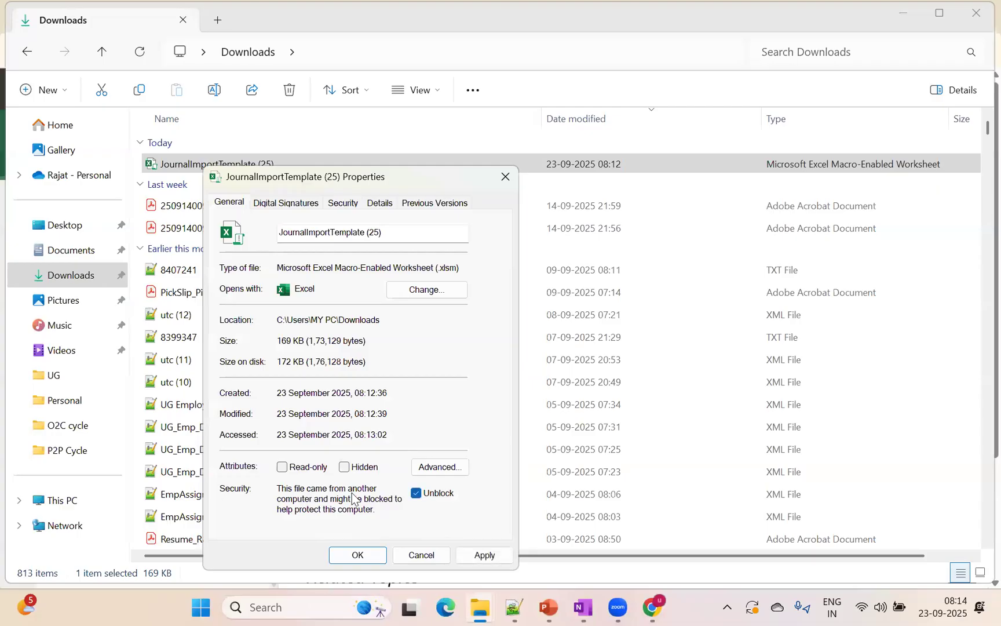
click(355, 561)
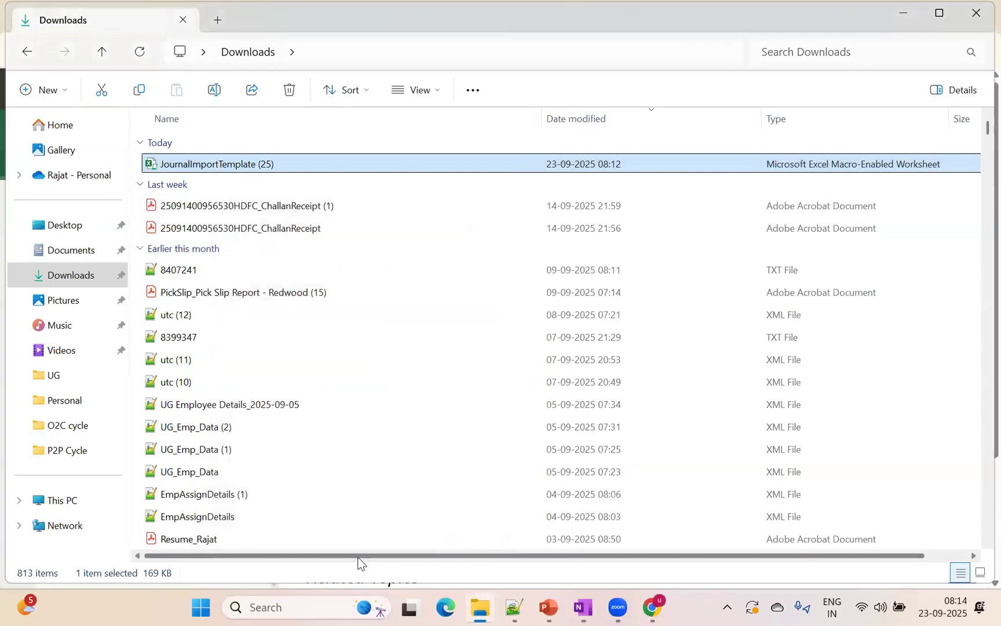
Step: Reopen JournalImportTemplate (25) in Excel and enable its disabled active content
double_click(244, 165)
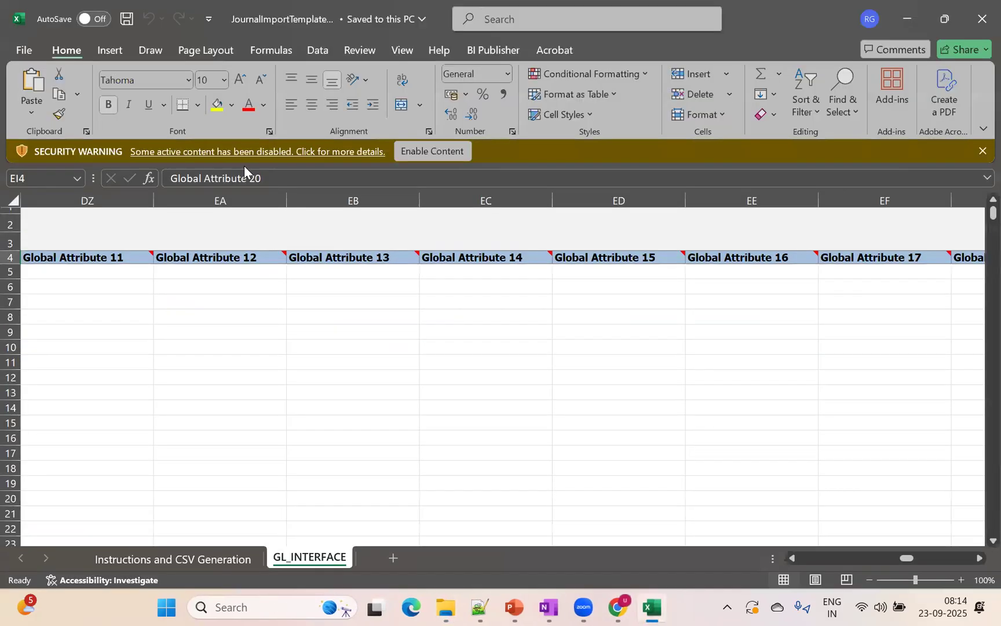
click(379, 320)
key(Left)
key(Left)
key(Left)
key(Left)
key(Left)
key(Left)
key(Left)
key(Left)
key(Left)
key(Left)
key(Left)
key(Left)
key(Left)
key(Left)
key(Left)
key(Left)
key(Left)
key(Left)
key(Left)
key(Left)
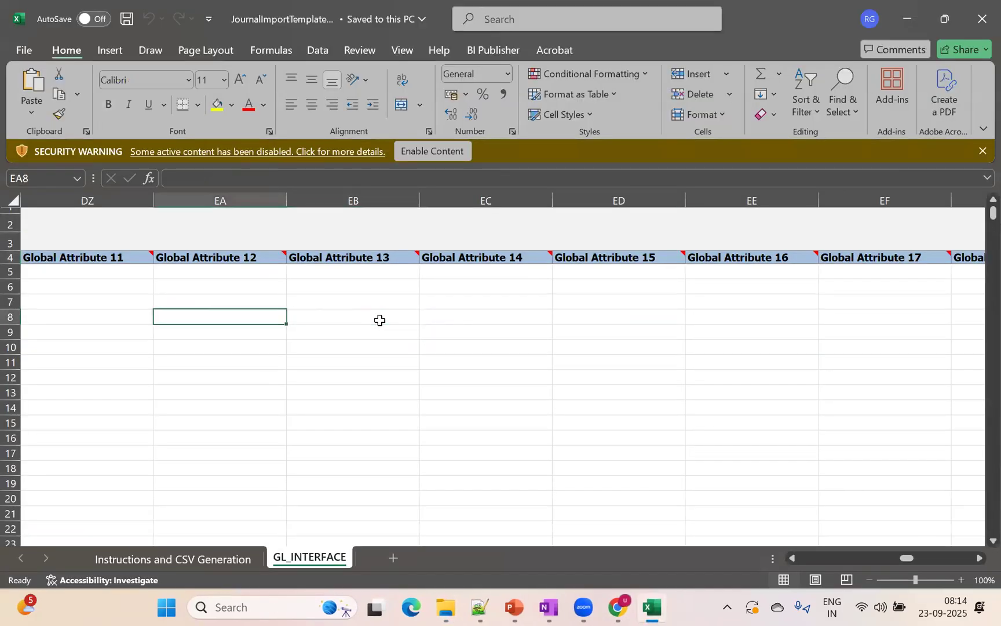
key(Left)
key(Left)
key(Left)
key(Left)
key(Left)
key(Left)
key(Left)
key(Left)
key(Left)
key(Left)
key(Left)
key(Left)
key(Left)
key(Left)
key(Left)
key(Left)
key(Left)
key(Left)
key(Left)
key(Left)
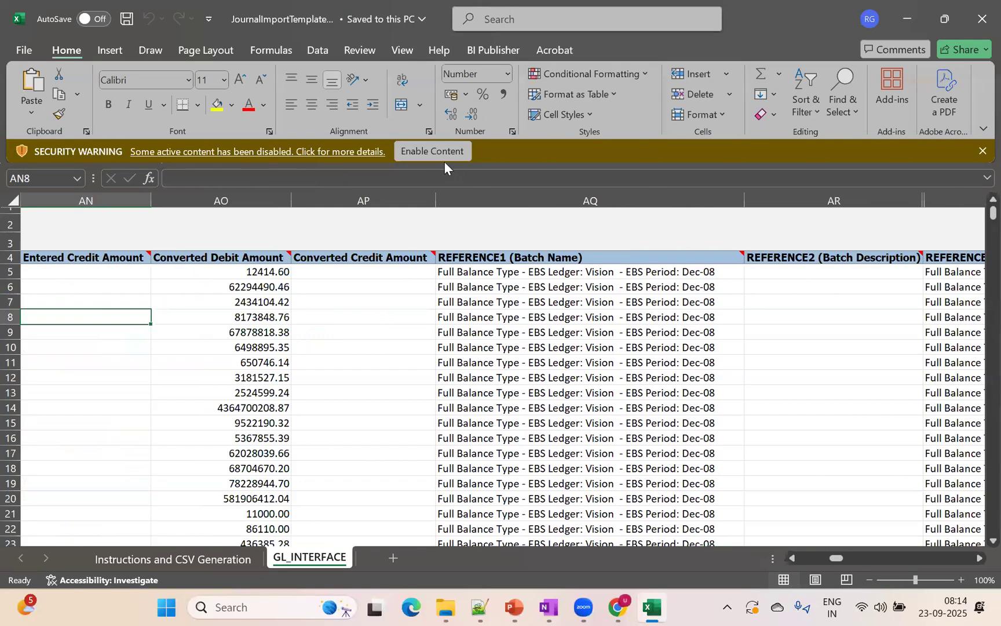
click(441, 154)
Step: Go back to column A of the GL_INTERFACE sheet to view the required journal import fields
click(290, 304)
key(Left)
key(Left)
key(Left)
key(Left)
key(Left)
key(Left)
key(Left)
key(Left)
key(Left)
key(Left)
key(Left)
key(Left)
key(Left)
key(Left)
key(Left)
key(Left)
key(Left)
key(Left)
key(Left)
key(Left)
key(Left)
key(Left)
key(Left)
key(Left)
key(Left)
key(Left)
key(Left)
key(Left)
key(Left)
key(Left)
key(Left)
key(Left)
key(Left)
key(Left)
key(Left)
key(Left)
key(Left)
key(Left)
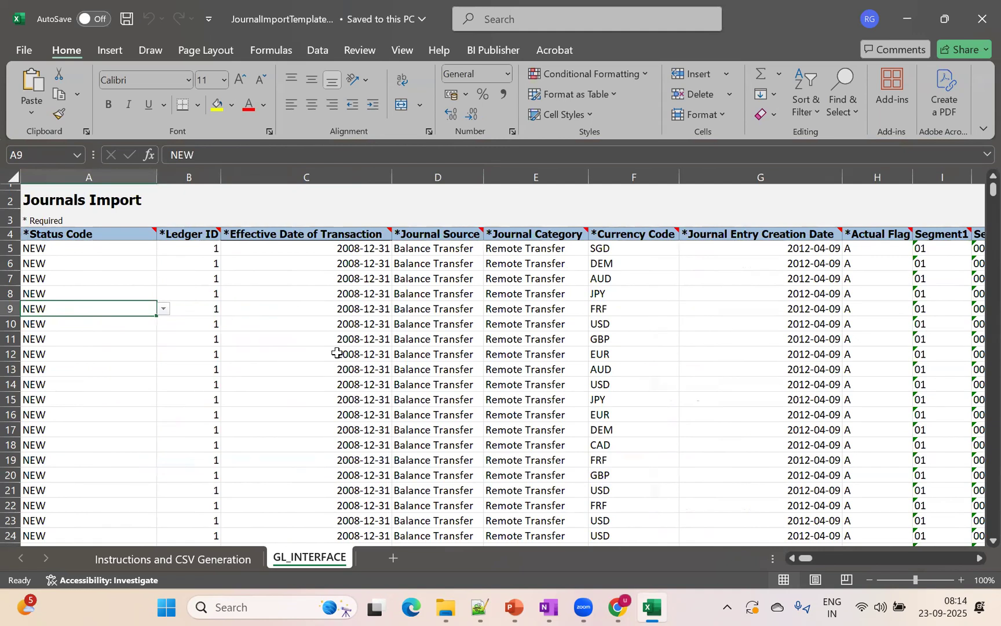
Step: Generate the CSV file from the journal import template, saving the GlInterface CSV and its ZIP file to the Desktop
click(36, 248)
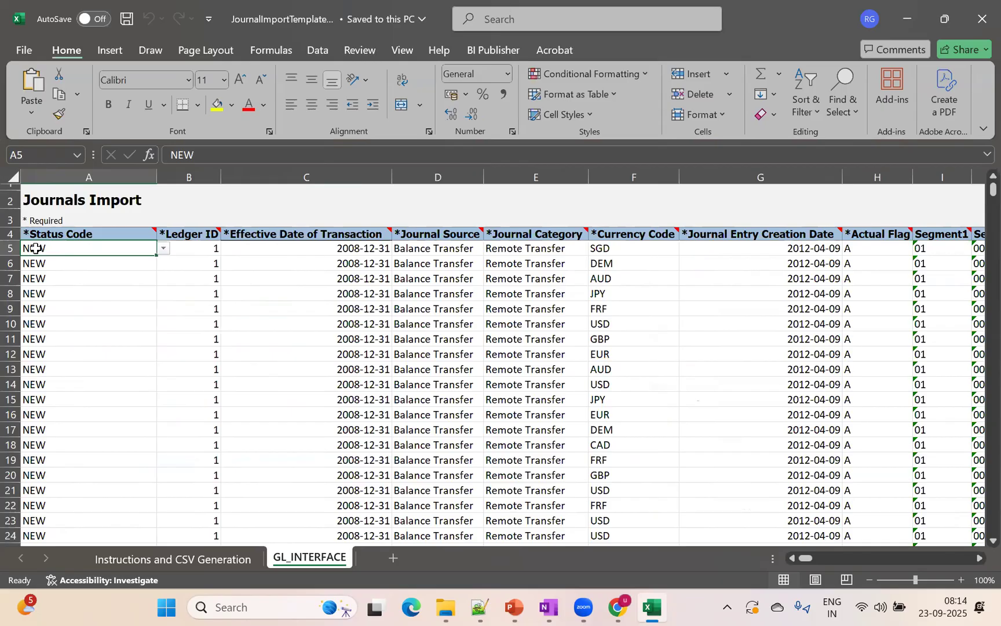
click(159, 557)
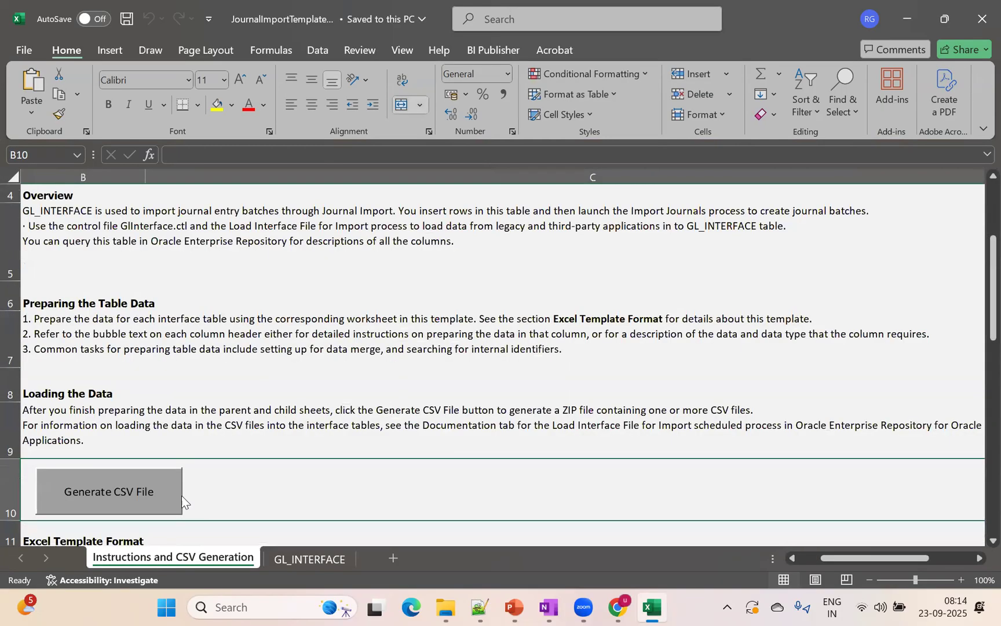
click(138, 490)
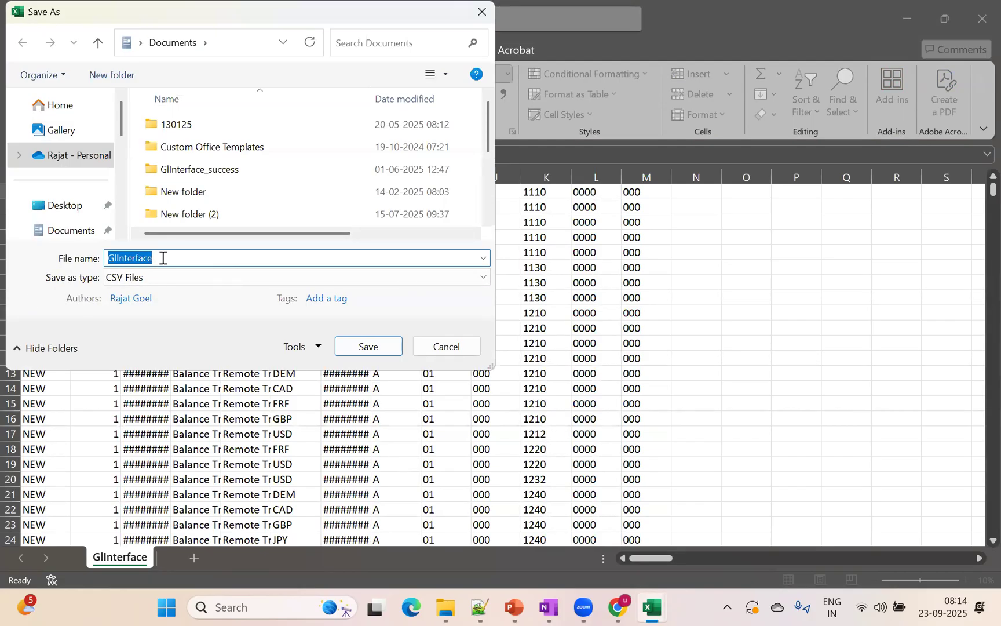
click(62, 203)
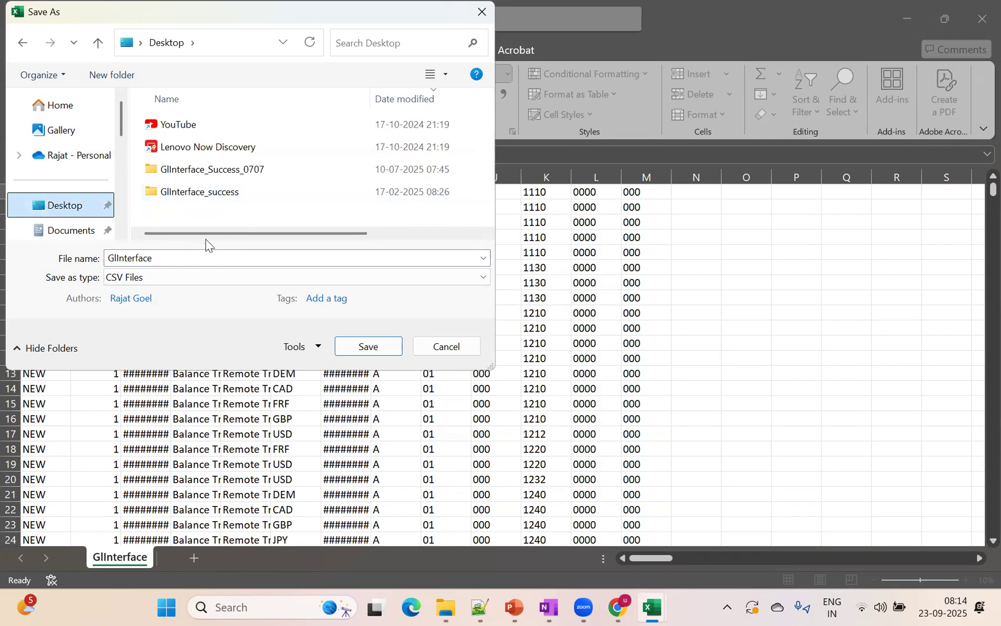
click(369, 347)
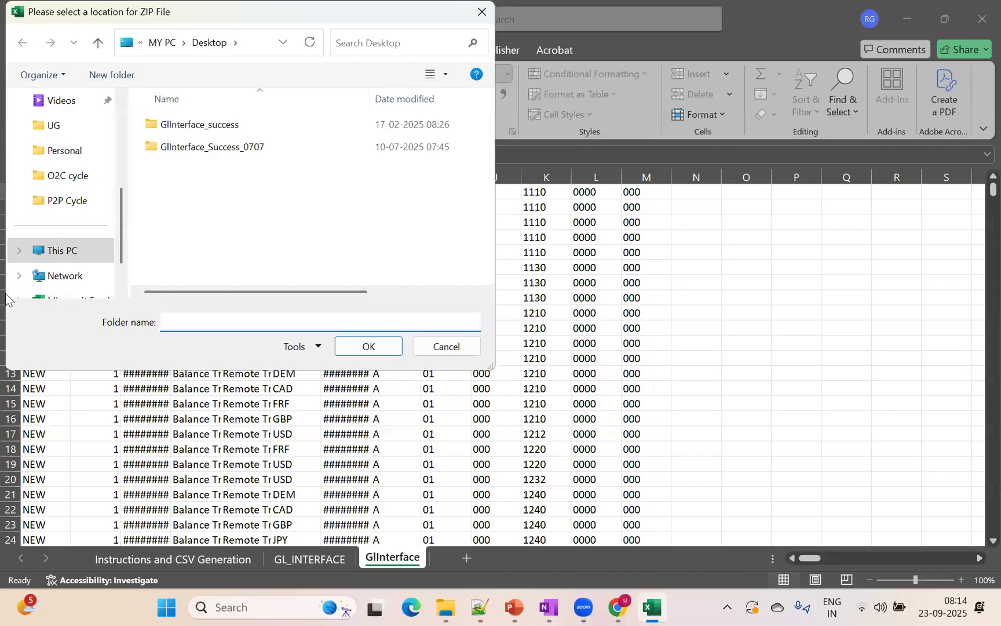
click(361, 346)
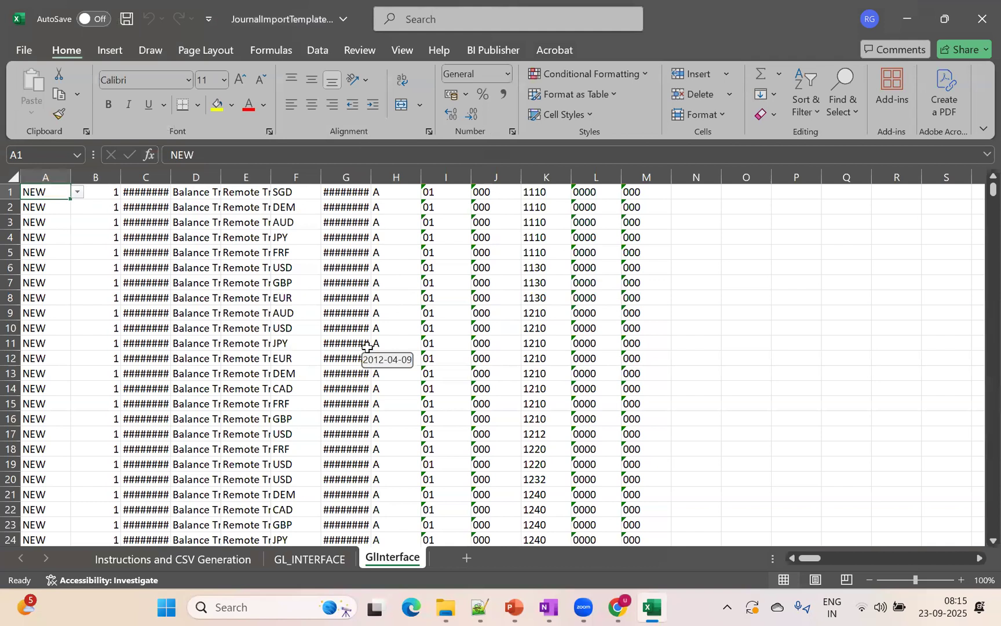
Step: Switch to File Explorer, show the Desktop folder and select the newly generated GlInterface ZIP file
key(super)
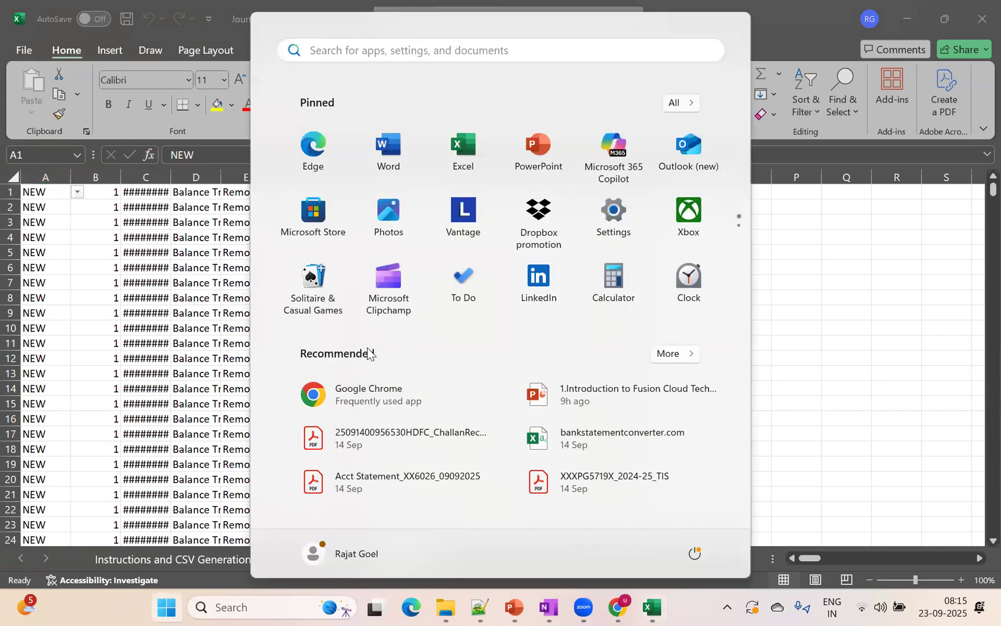
key(super)
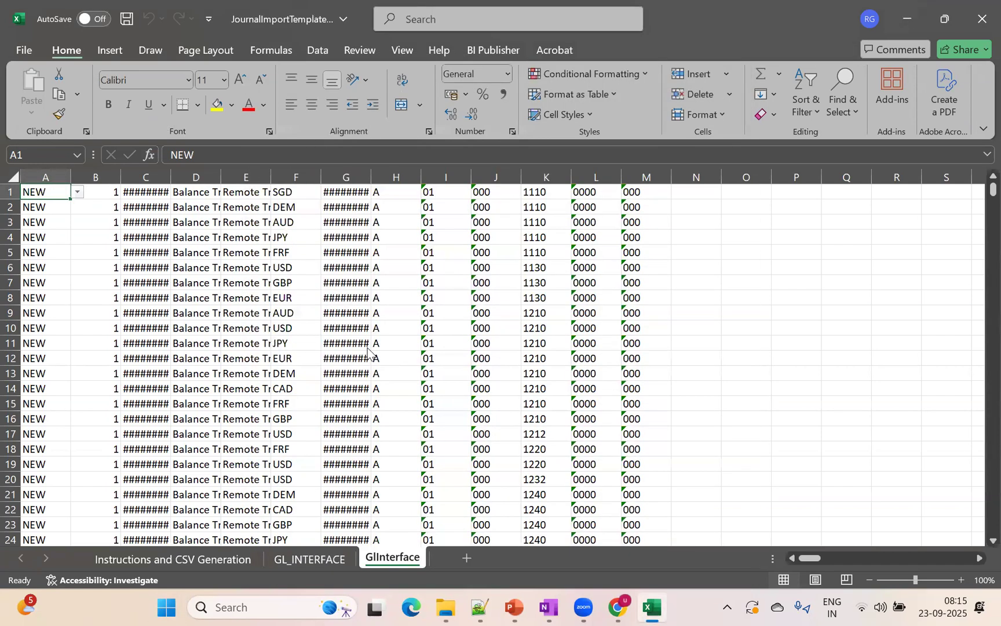
key(super+d)
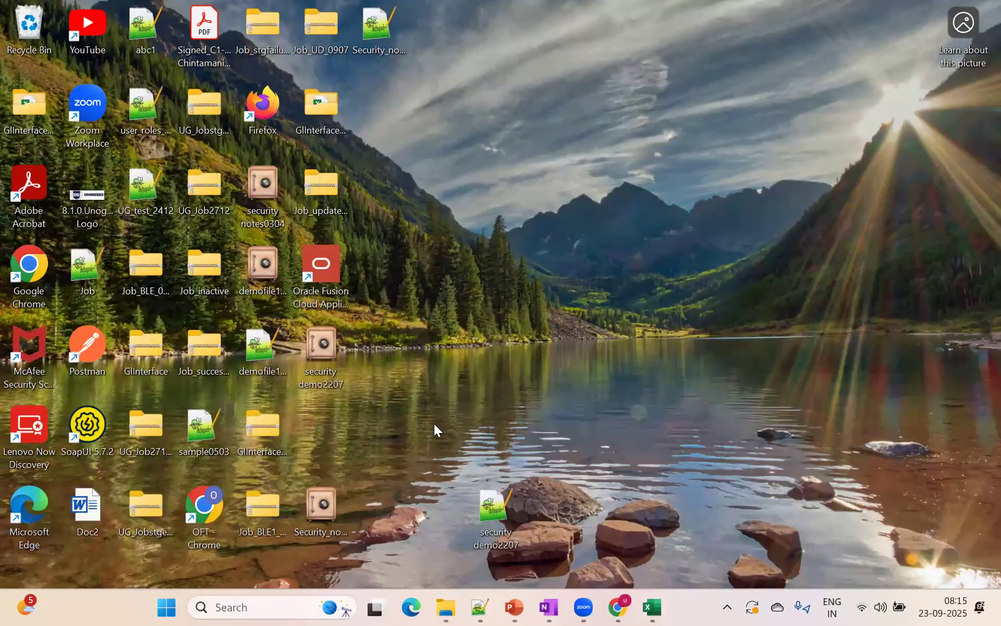
click(446, 607)
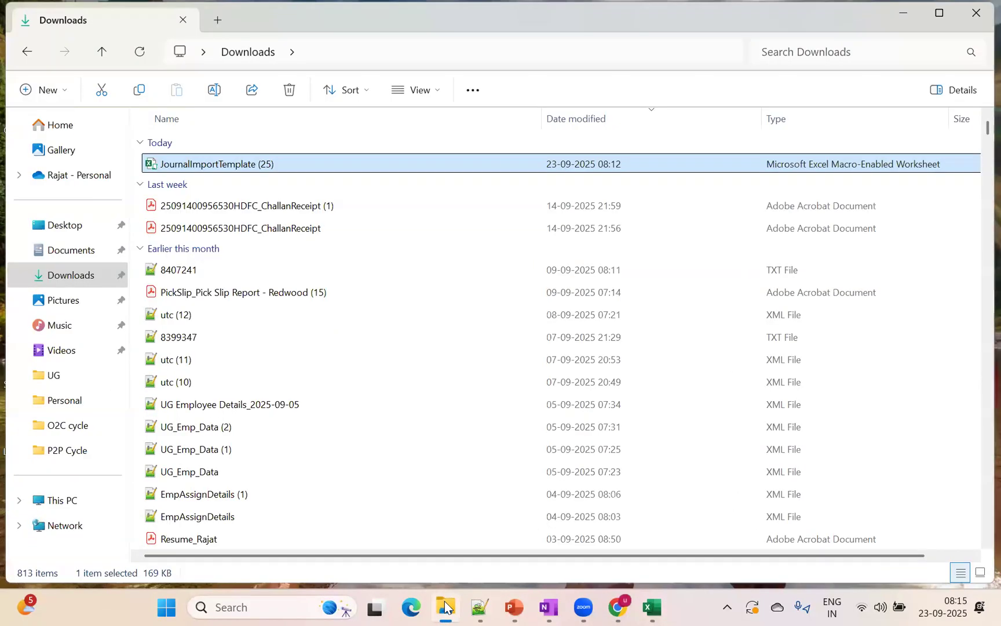
click(66, 225)
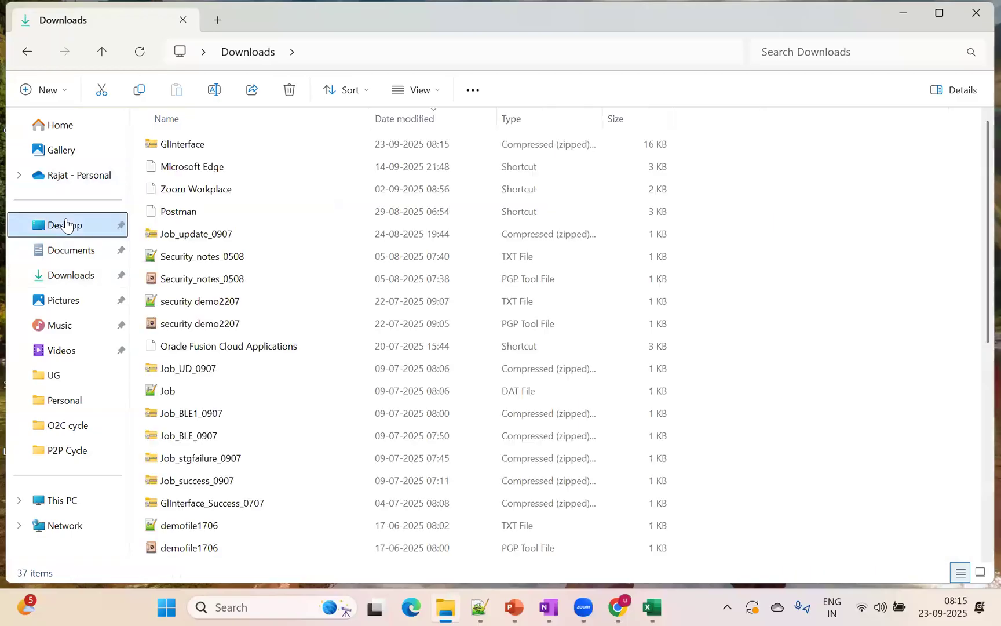
click(395, 120)
click(395, 122)
click(396, 122)
click(395, 122)
click(241, 149)
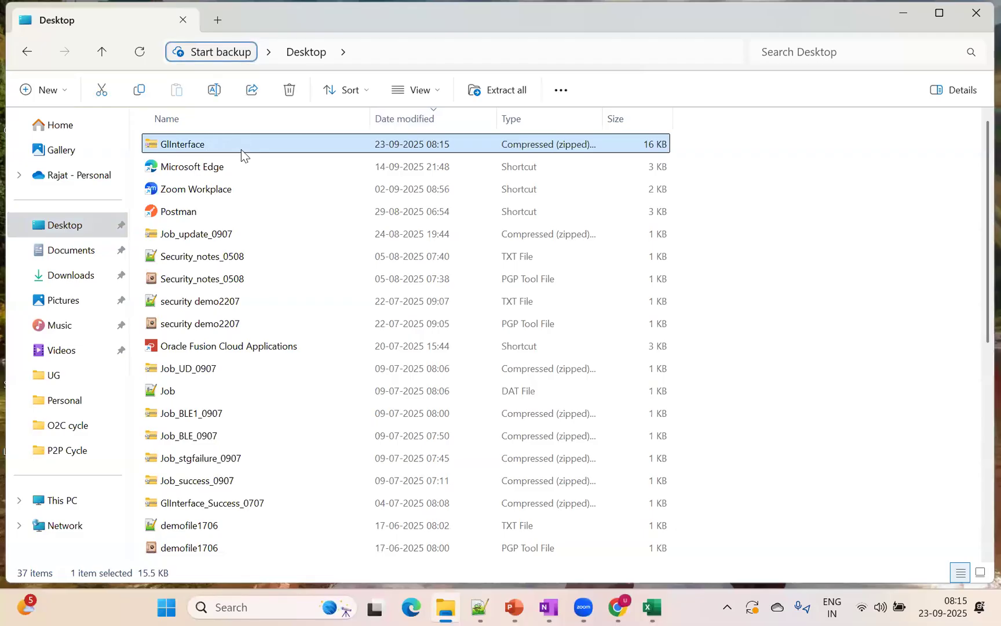
Step: Open the GlInterface ZIP file and launch the CSV file inside it in Excel
double_click(443, 153)
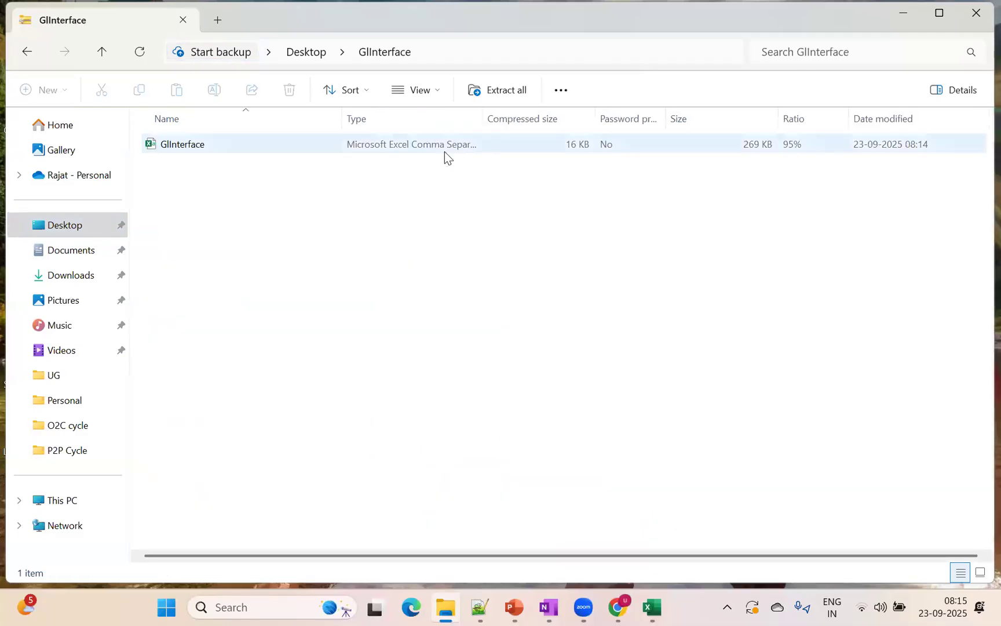
double_click(376, 144)
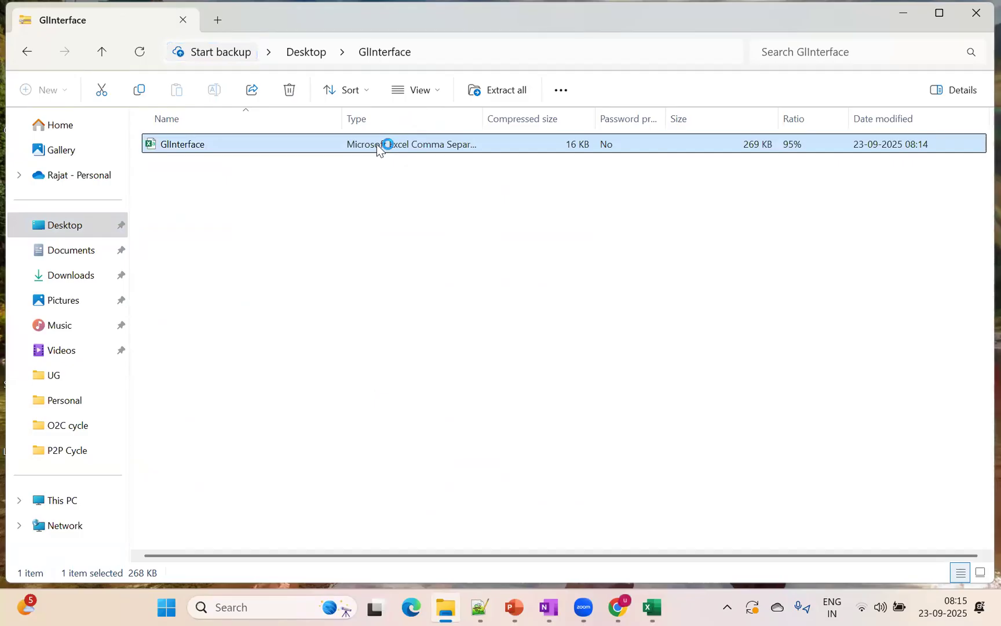
right_click(376, 143)
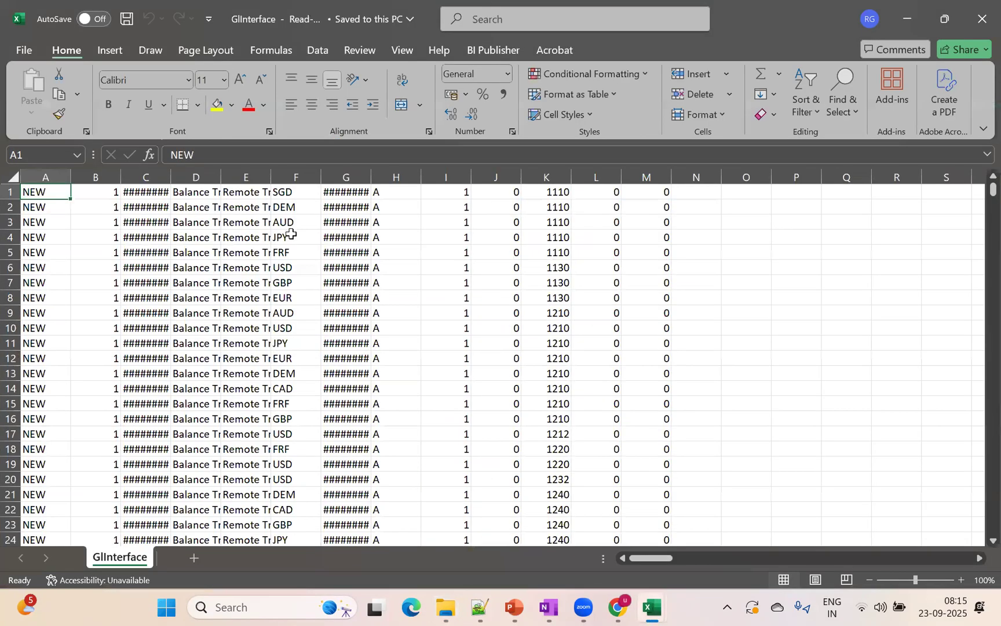
Step: Examine the journal data across the columns of row 4 in the GlInterface CSV, out to column AL
click(291, 234)
key(Right)
key(Right)
key(Right)
key(Right)
key(Right)
key(Right)
key(Right)
key(Right)
key(Right)
key(Right)
key(Right)
key(Right)
key(Right)
key(Right)
key(Right)
key(Right)
key(Right)
key(Right)
key(Right)
key(Right)
key(Right)
key(Right)
key(Right)
key(Right)
key(Right)
key(Right)
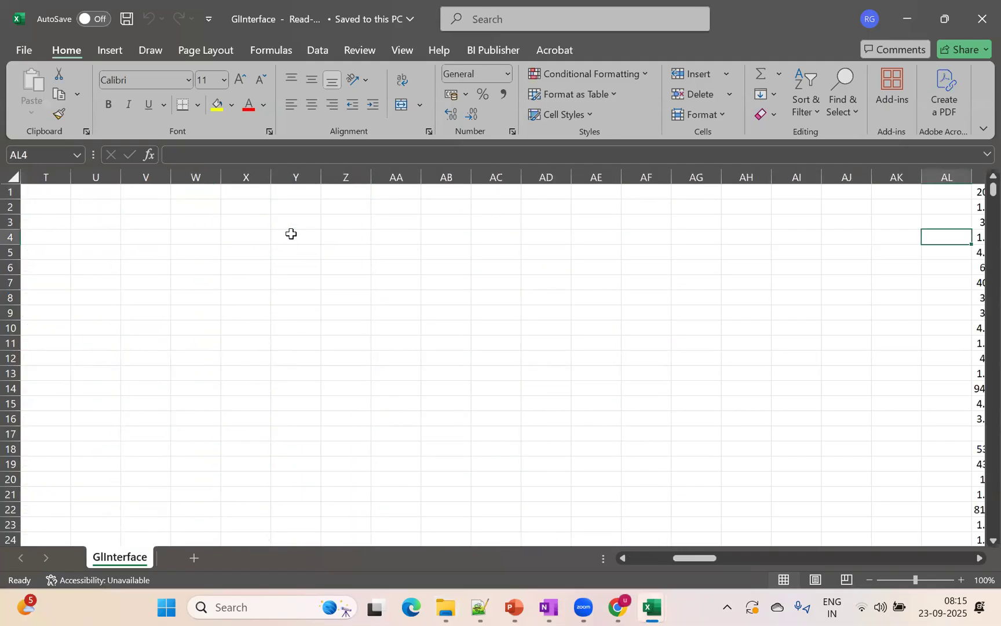
Step: Minimize both Excel windows and go back from the GlInterface archive to the Desktop folder
click(907, 7)
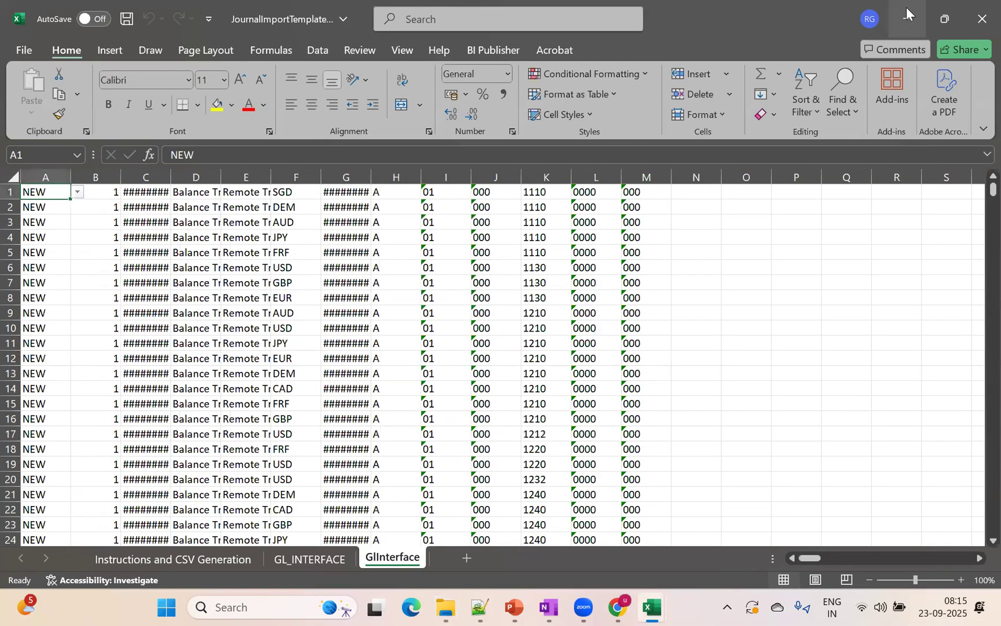
click(907, 7)
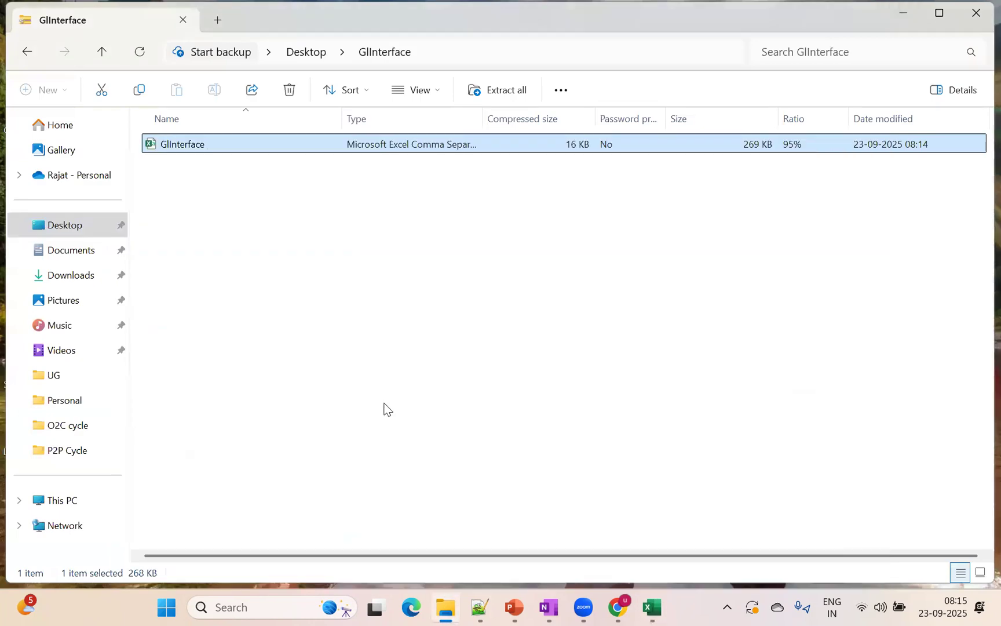
key(alt+Left)
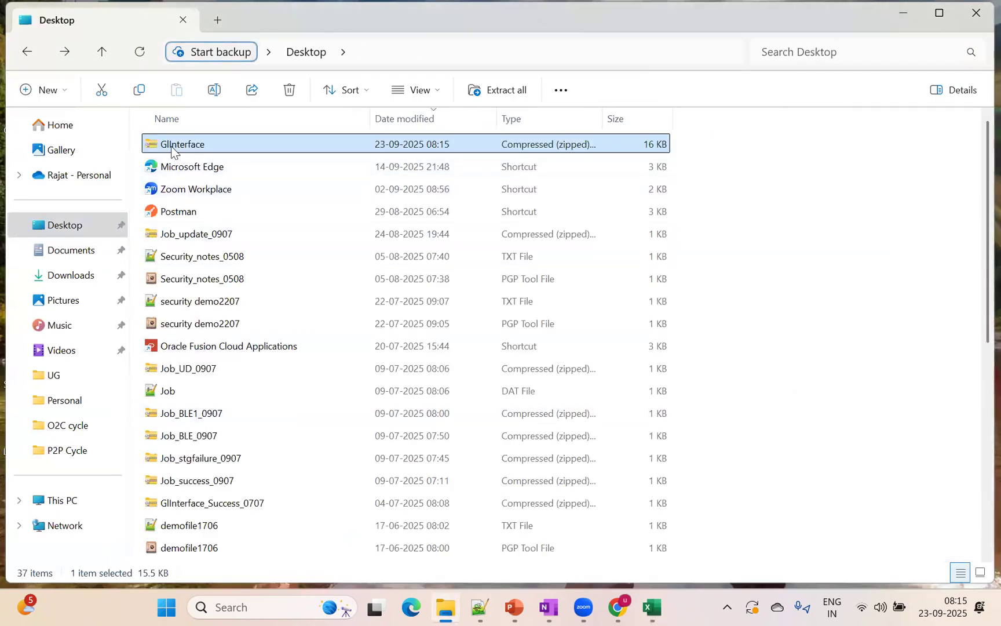
Step: Switch to Oracle Fusion in Chrome, return to its home page and open the Scheduled Processes work area
click(619, 607)
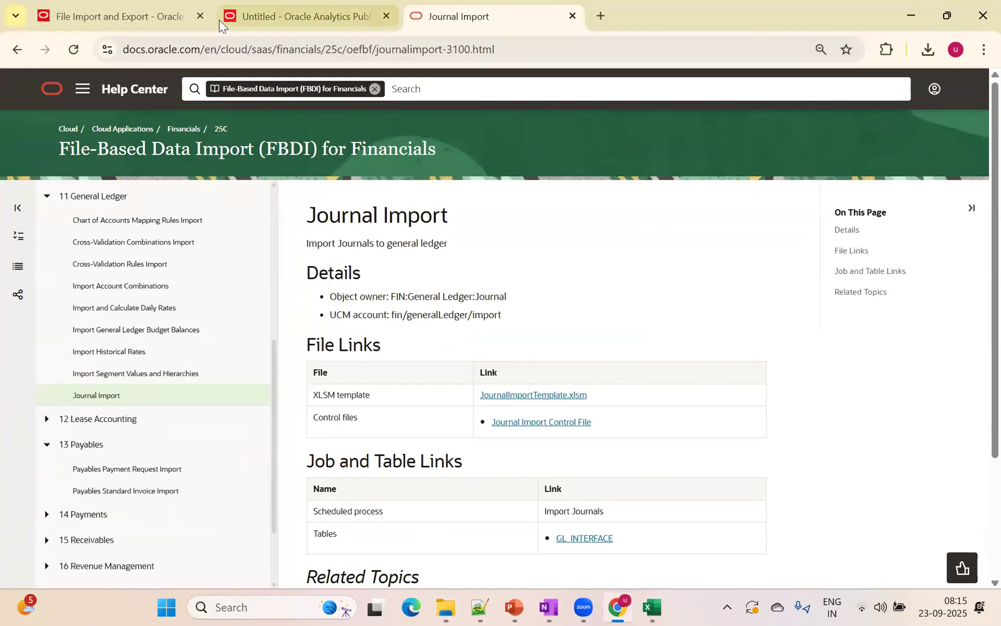
click(116, 16)
click(616, 364)
click(797, 89)
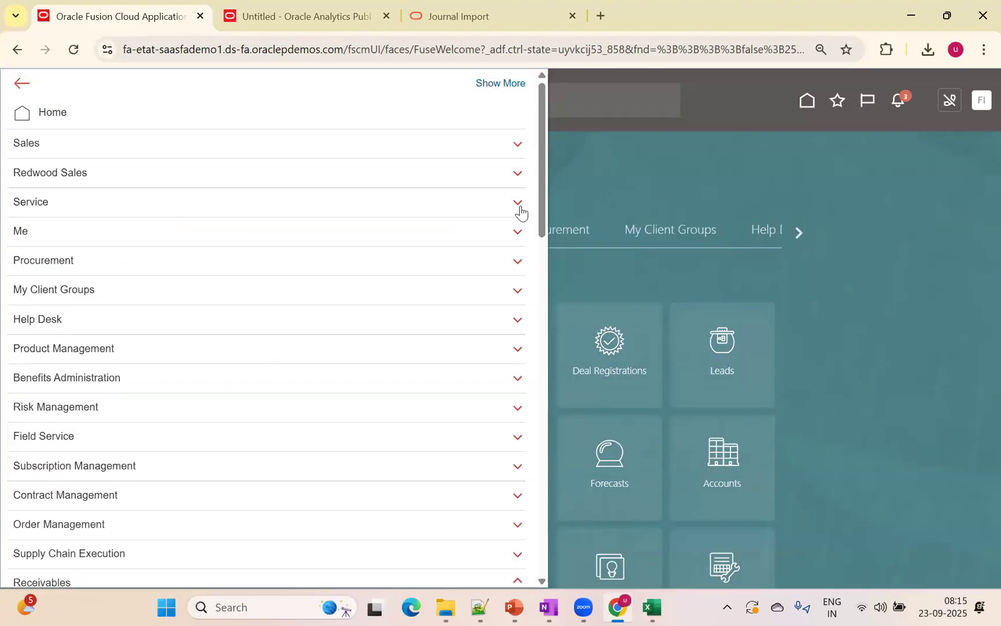
drag(539, 201, 548, 540)
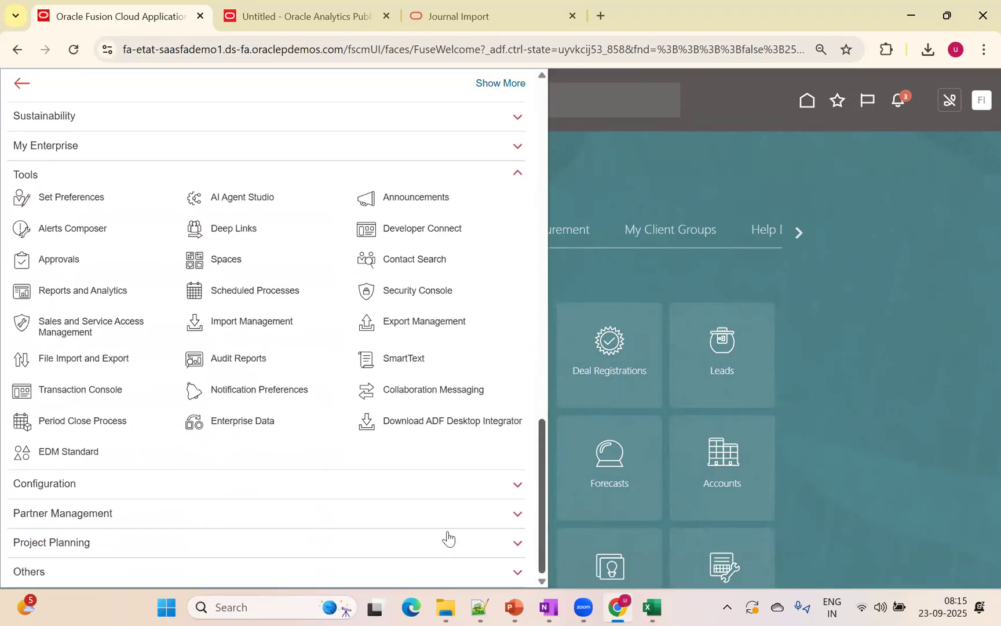
click(231, 290)
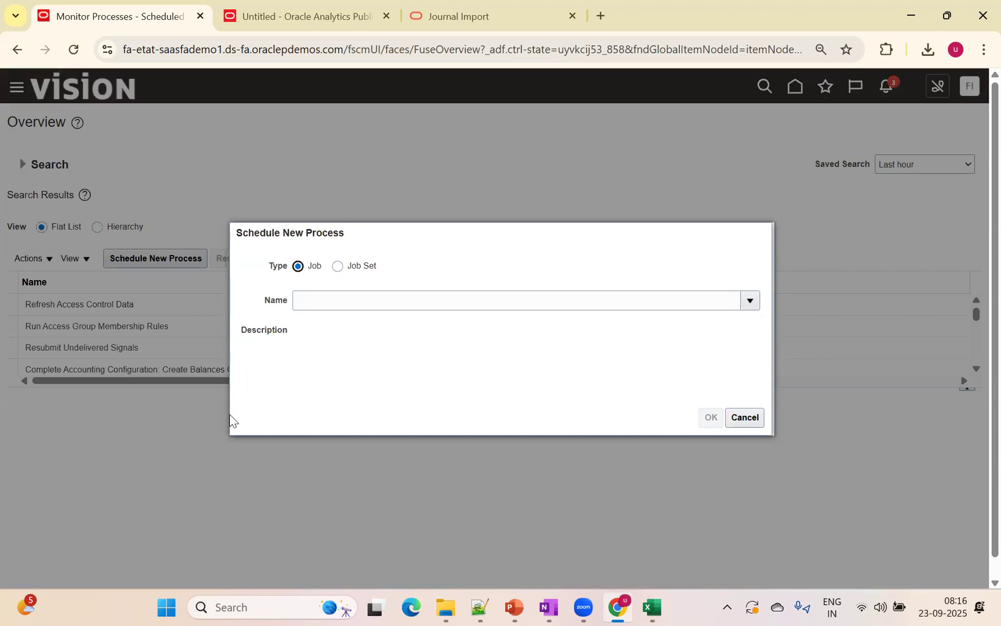
Step: Schedule a new job using the Load Interface File for Import process and open its process details
click(342, 305)
text(Load Interfa)
key(Tab)
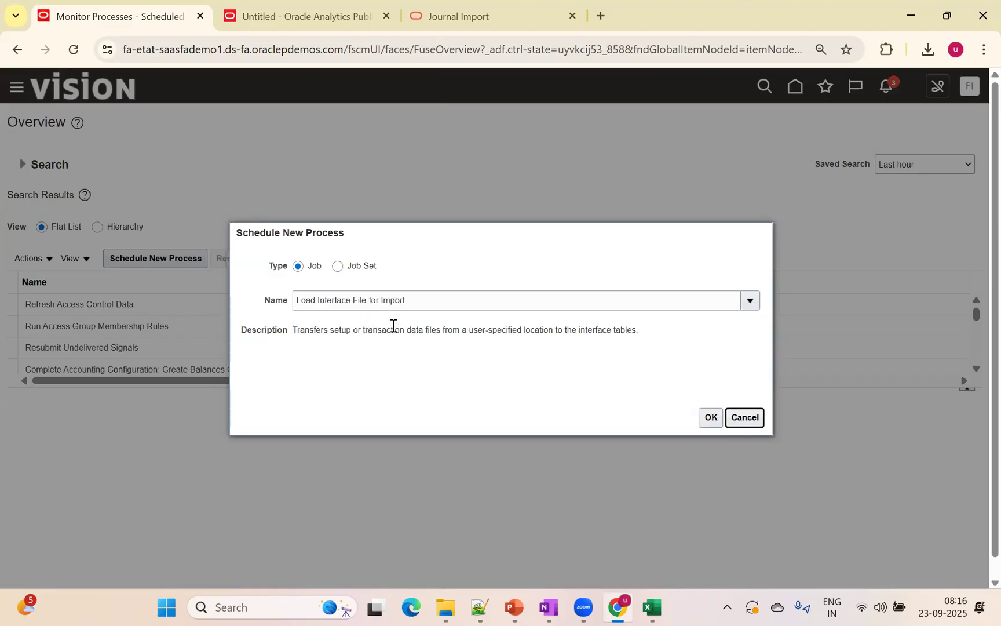
click(708, 419)
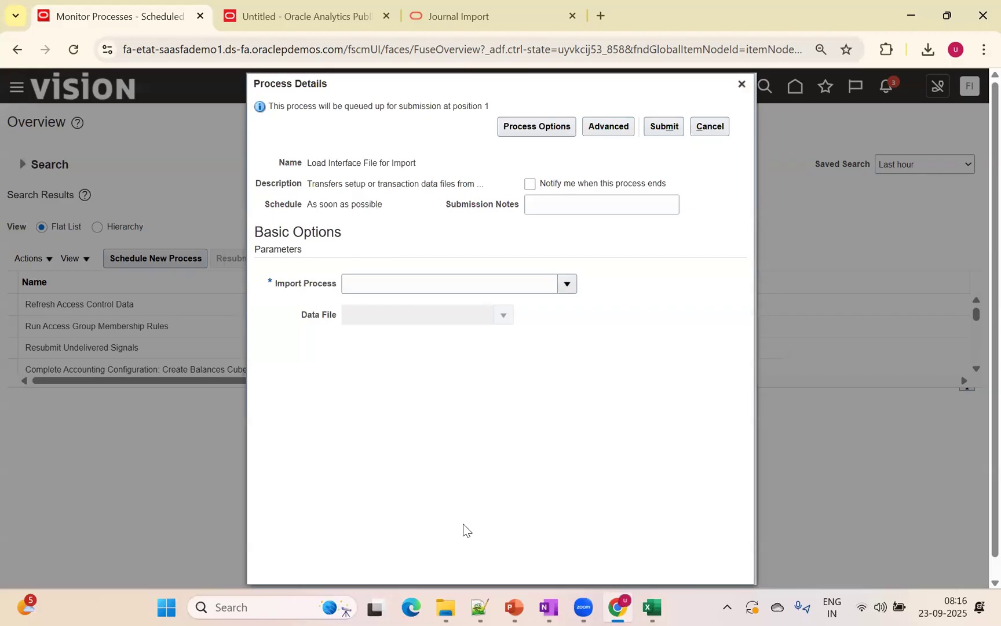
Step: Look through the available import processes and set the Import Process parameter to Import Journals
click(574, 290)
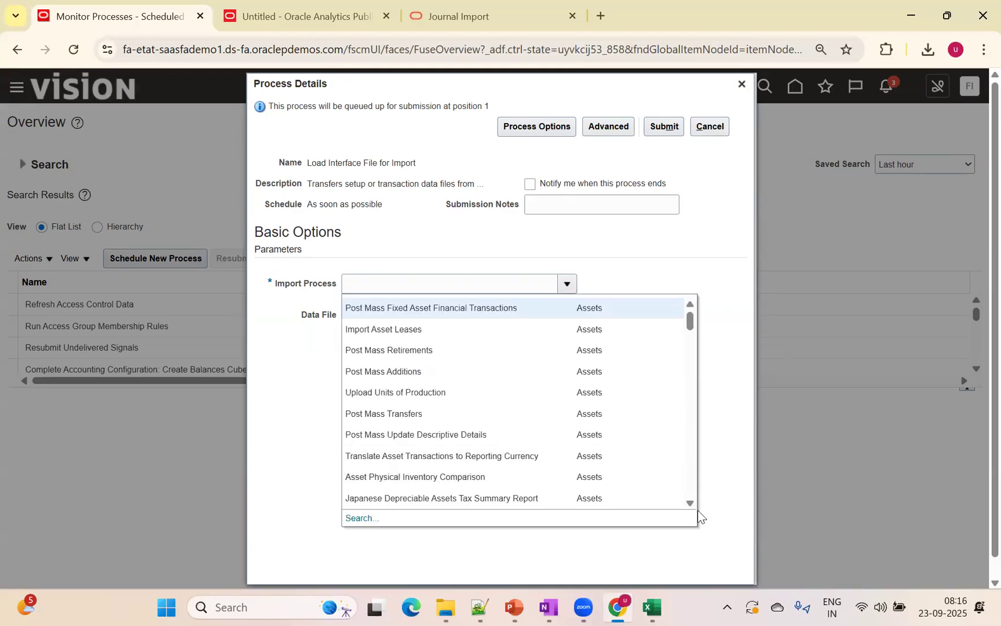
click(689, 503)
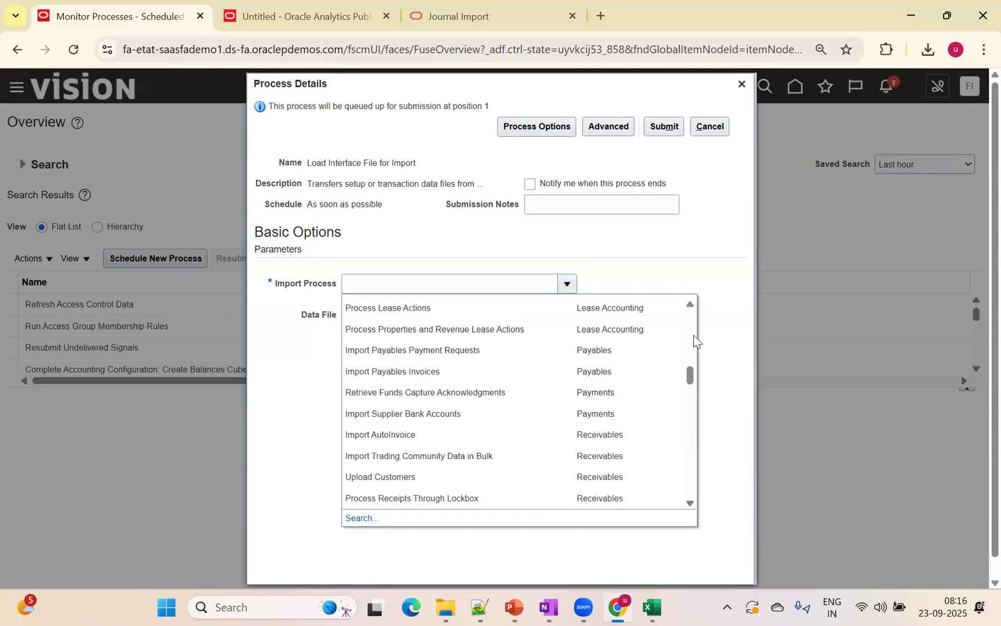
click(688, 300)
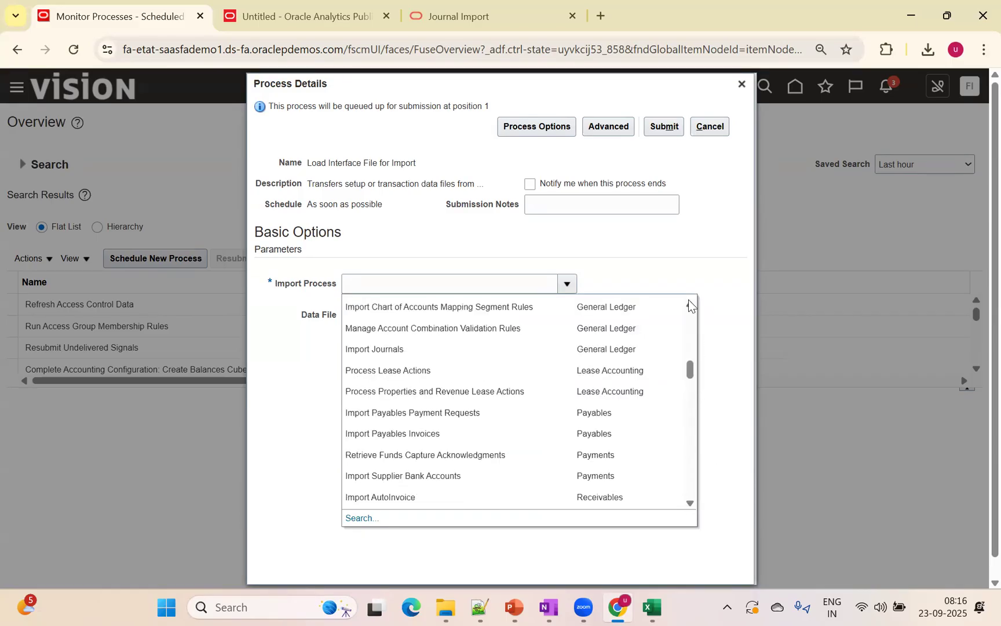
click(689, 300)
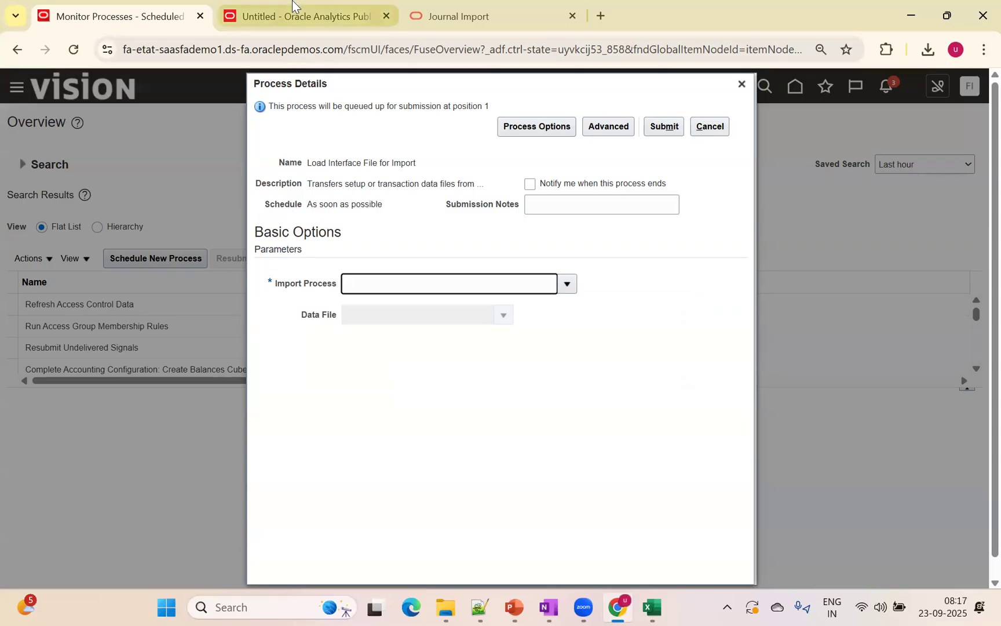
text(Import Journals)
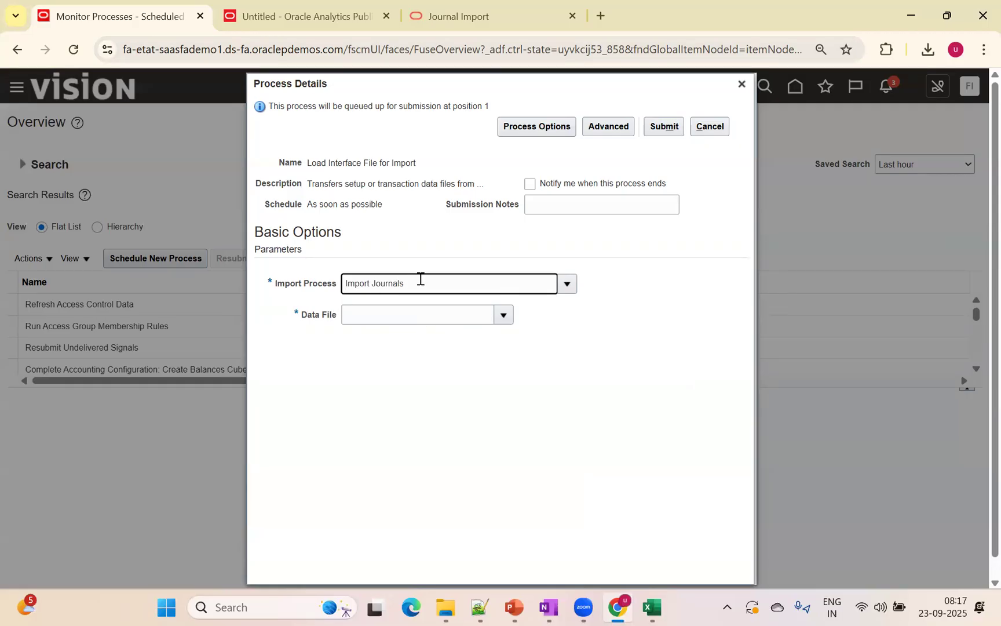
Step: Upload the GlInterface ZIP from the Desktop folder as the Data File for the Load Interface File for Import process
click(501, 321)
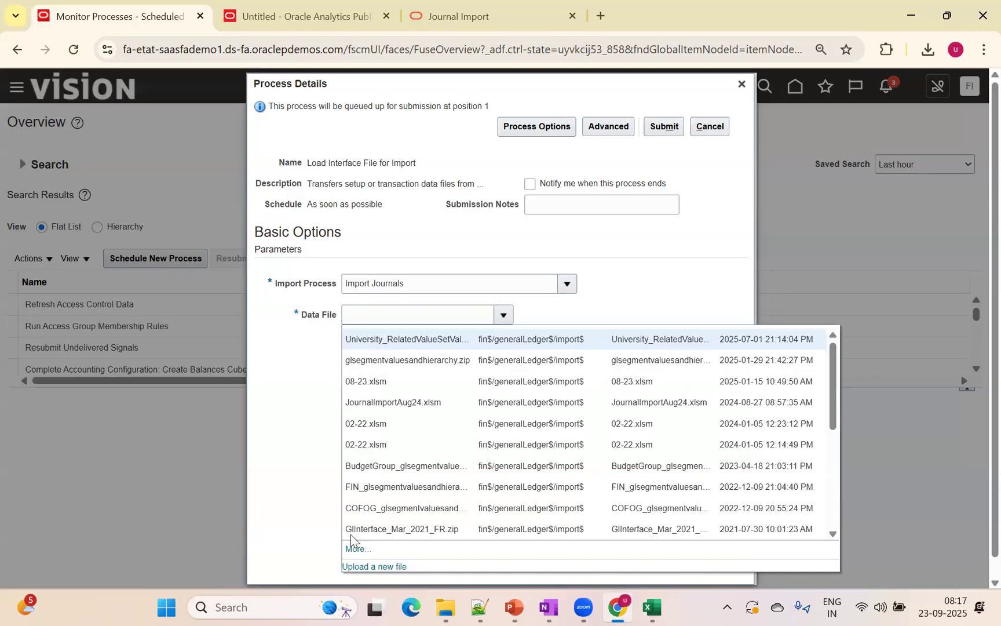
click(364, 566)
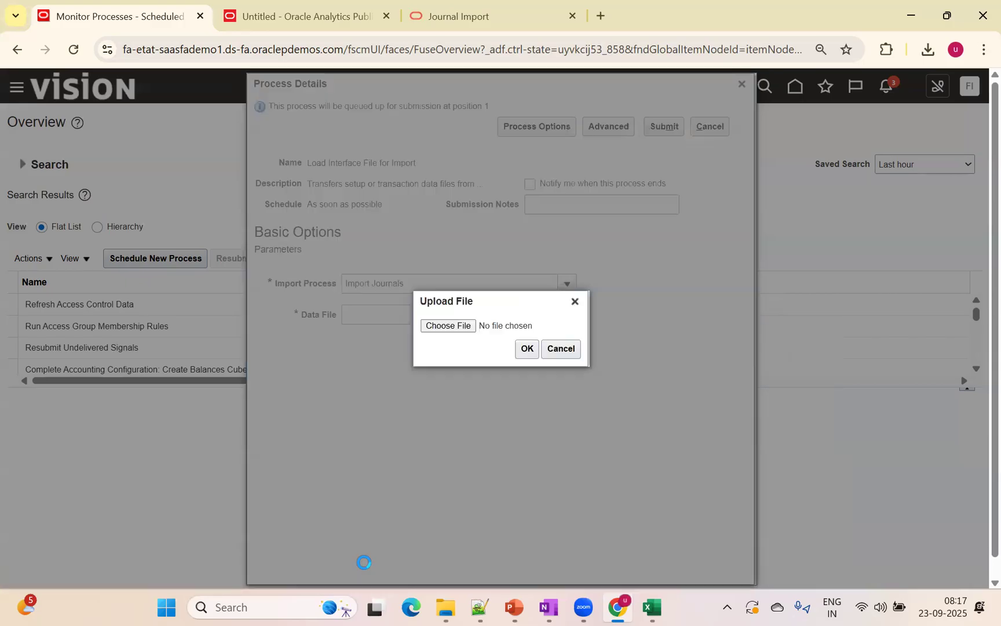
click(449, 326)
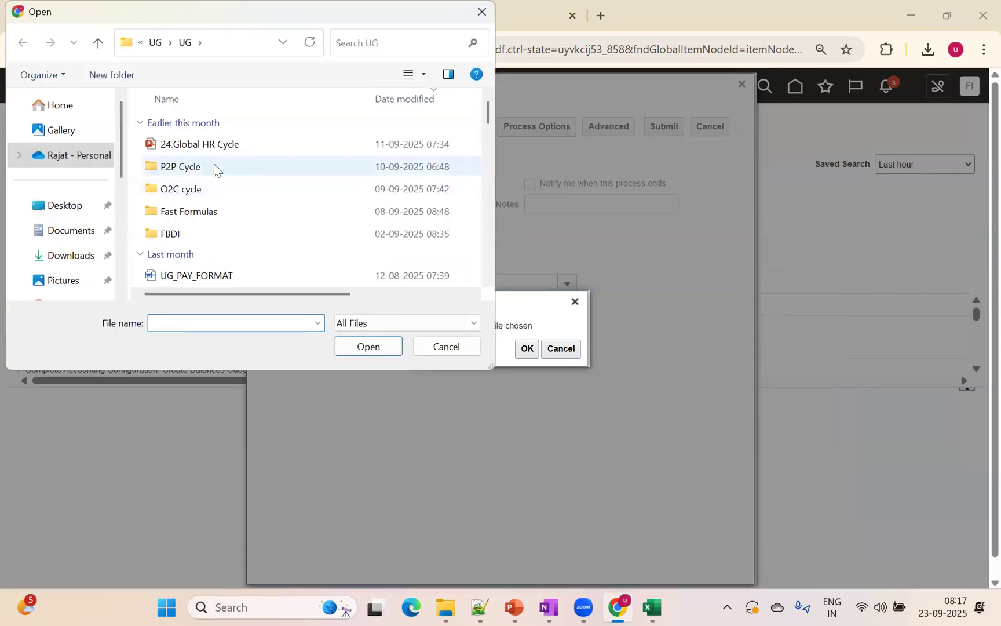
click(59, 208)
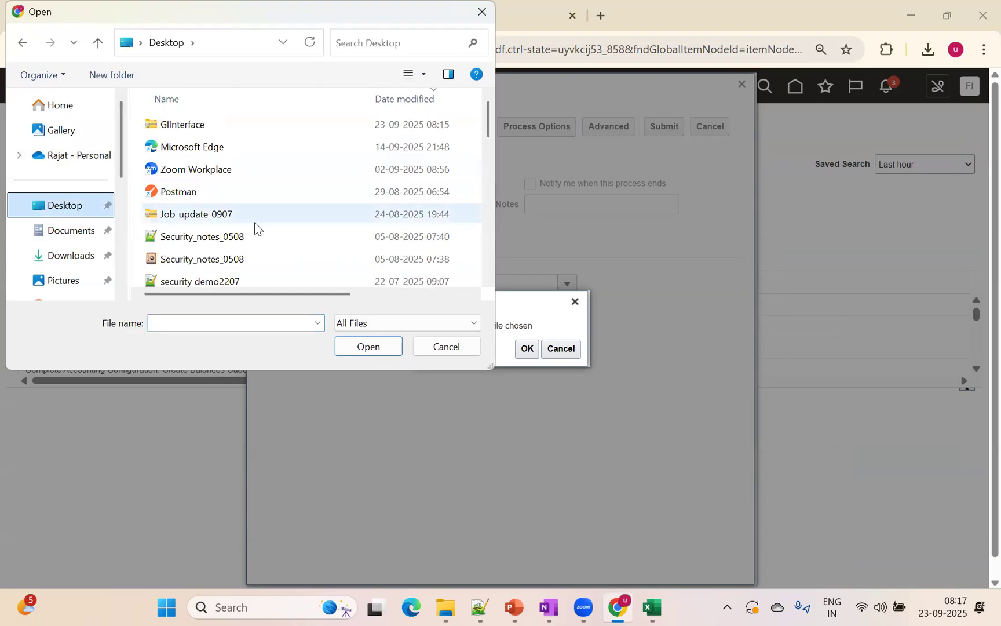
click(194, 125)
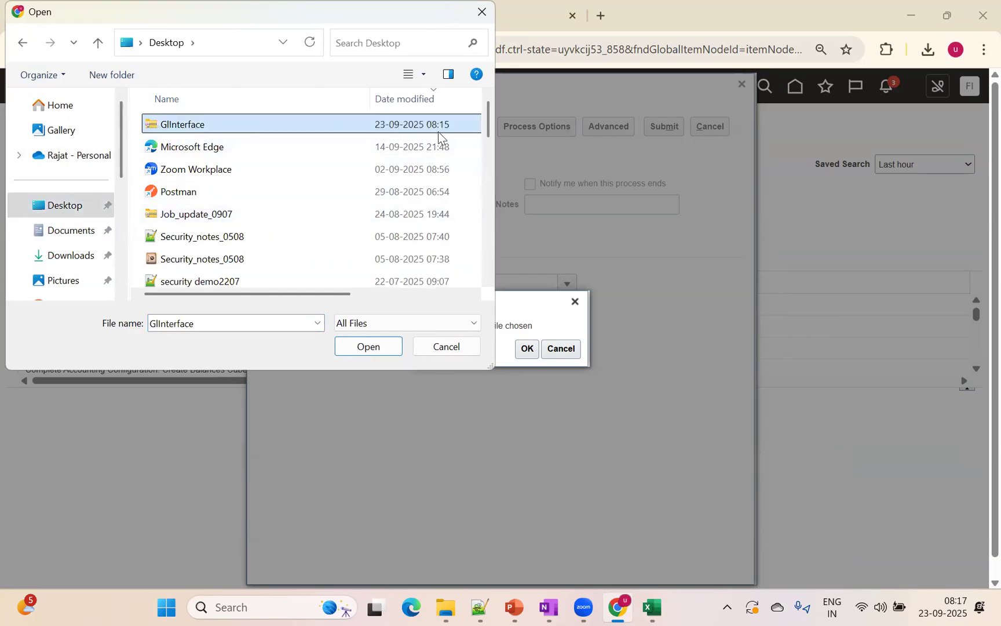
click(381, 347)
click(525, 355)
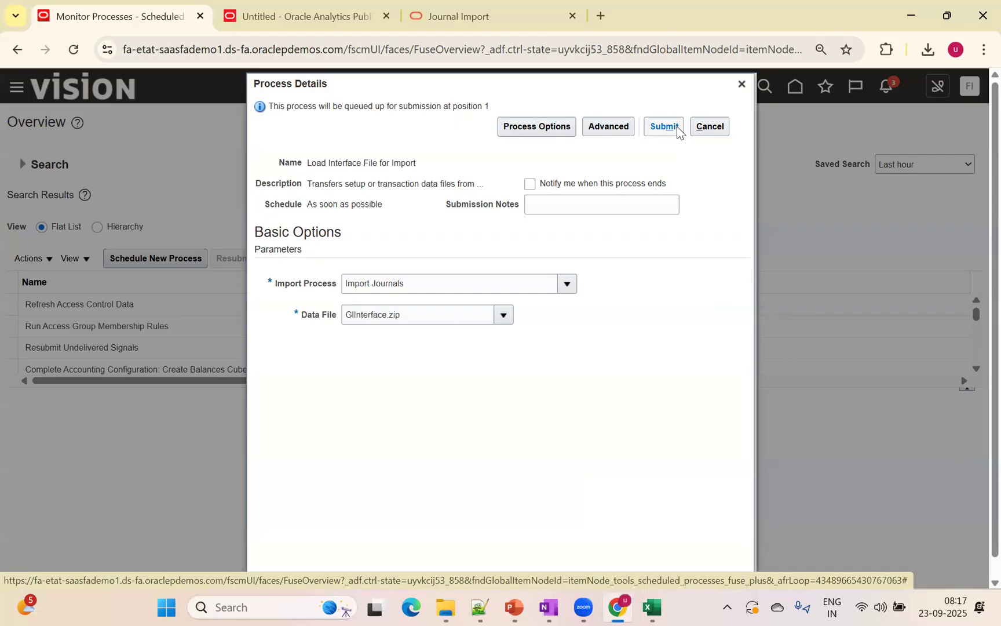
key(alt+Tab)
key(alt+Tab)
key(alt+Tab)
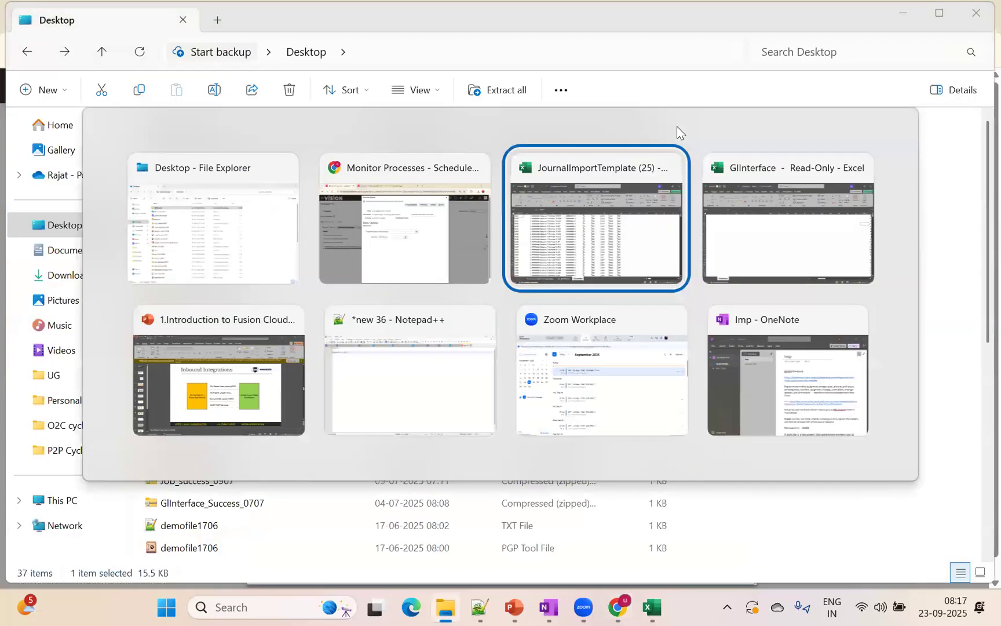
key(alt+Tab)
key(alt+Tab)
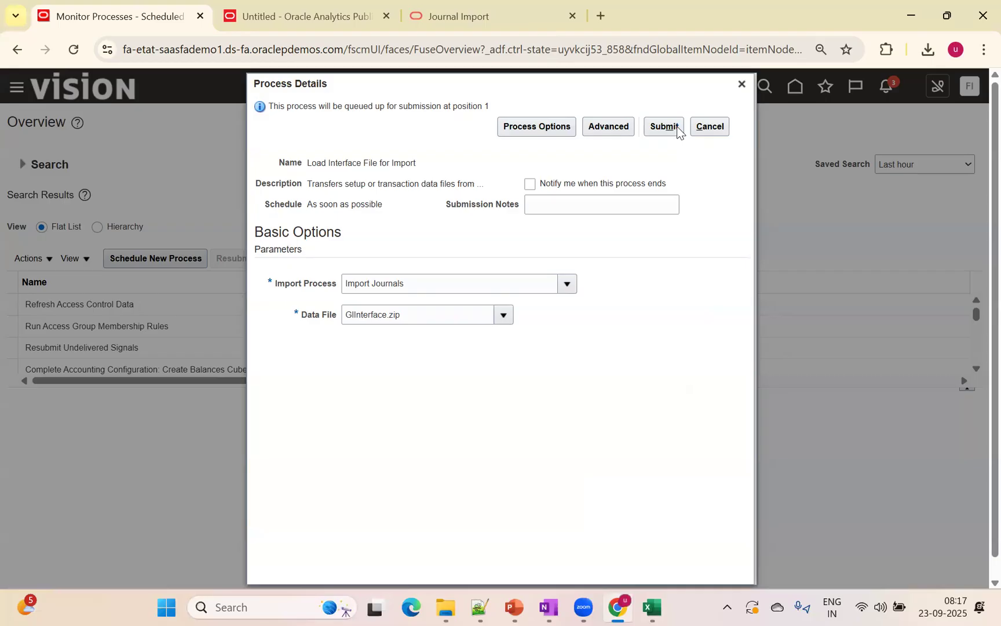
Step: Cancel the Load Interface File for Import submission and open the process details of a new Import Journals job
click(713, 129)
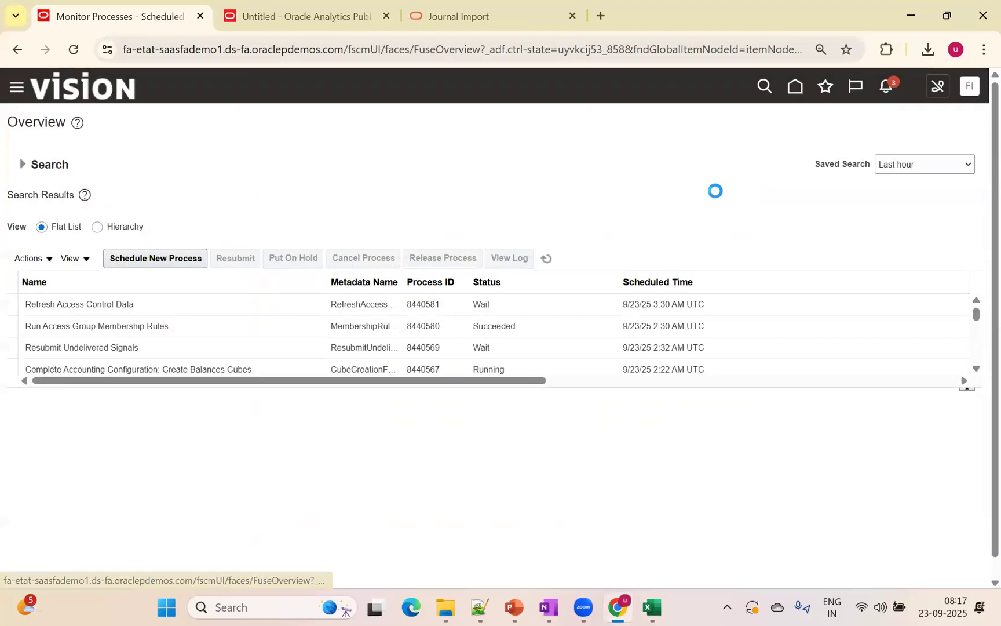
click(145, 259)
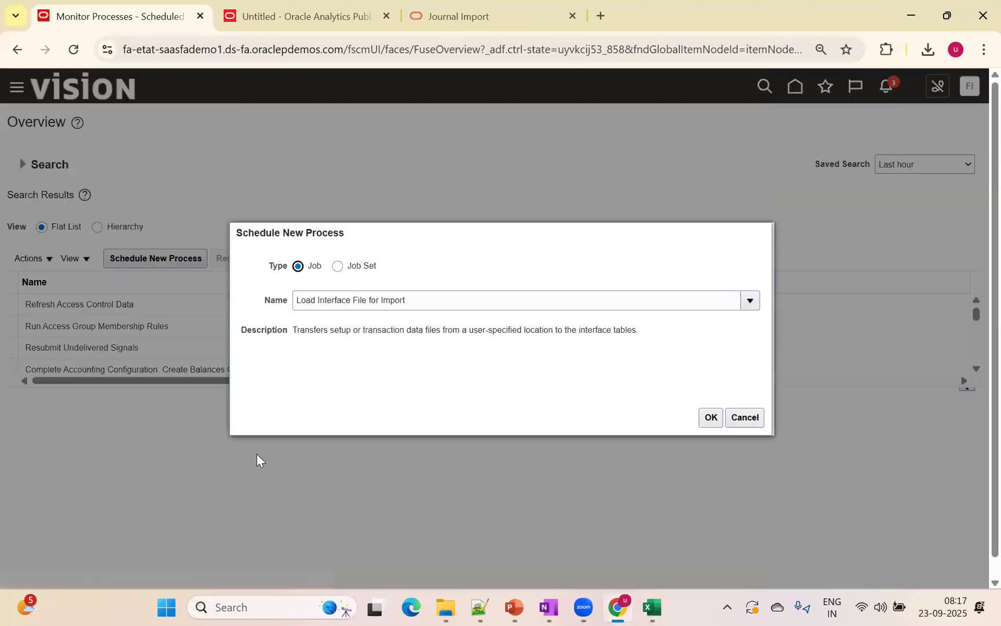
drag(425, 306, 53, 282)
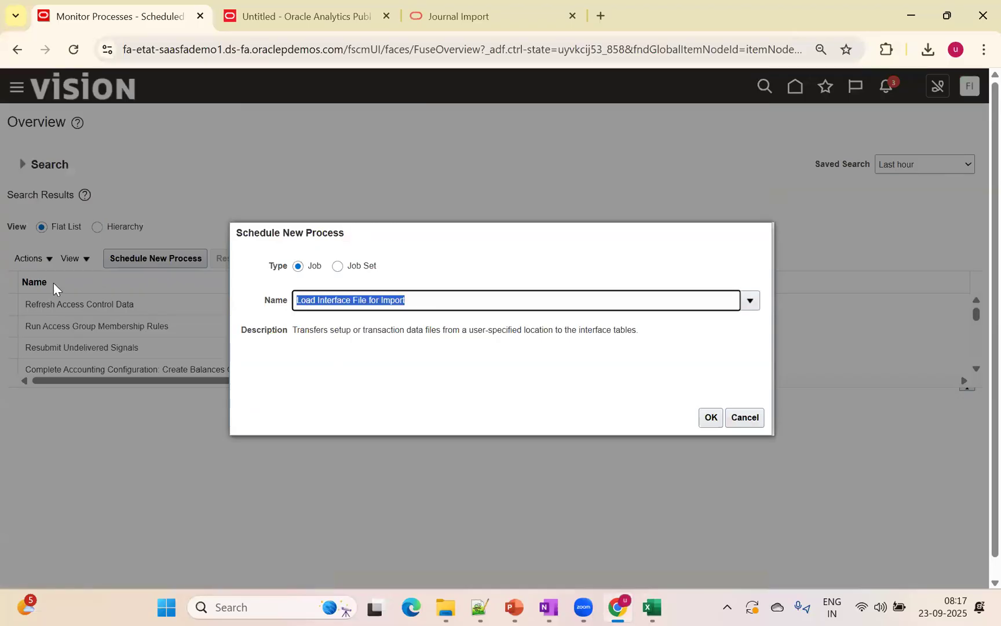
key(BackSpace)
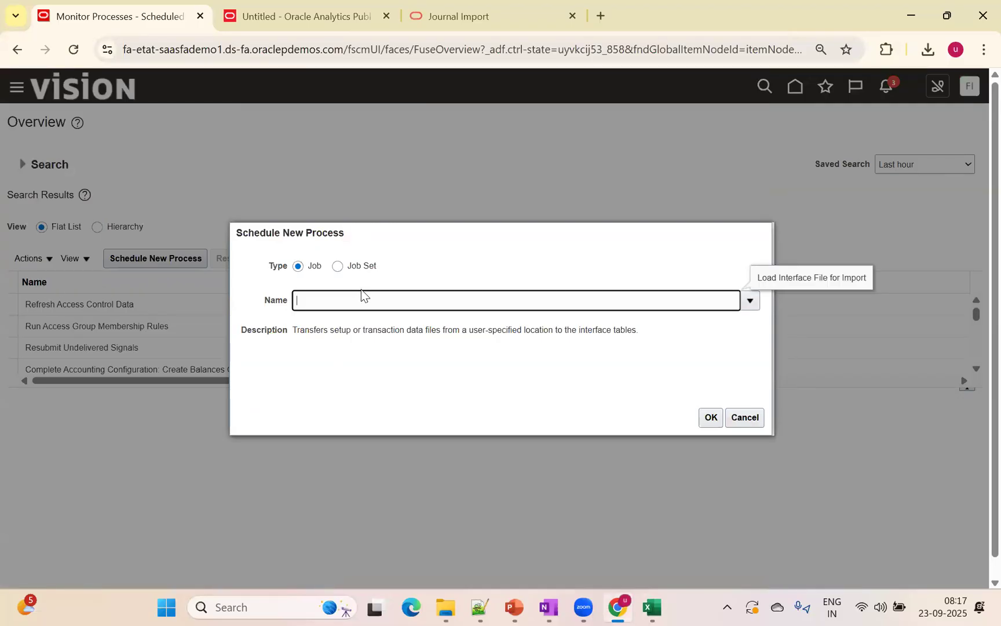
text(Import Journals)
key(Tab)
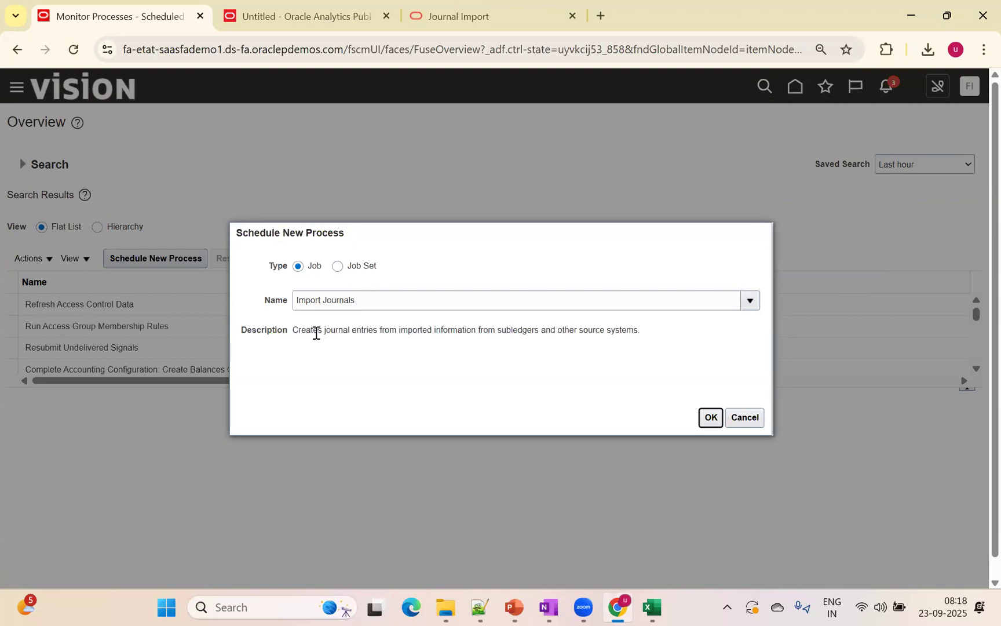
drag(331, 331, 640, 329)
click(670, 359)
click(716, 420)
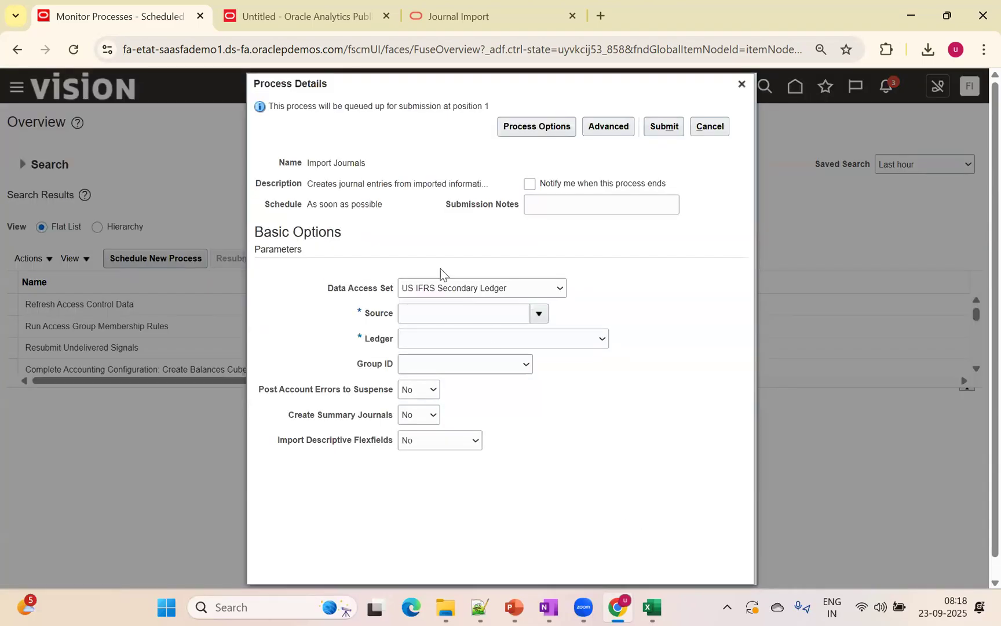
Step: Set the Data Access Set to US Primary Ledger and try to choose a ledger for it
click(480, 292)
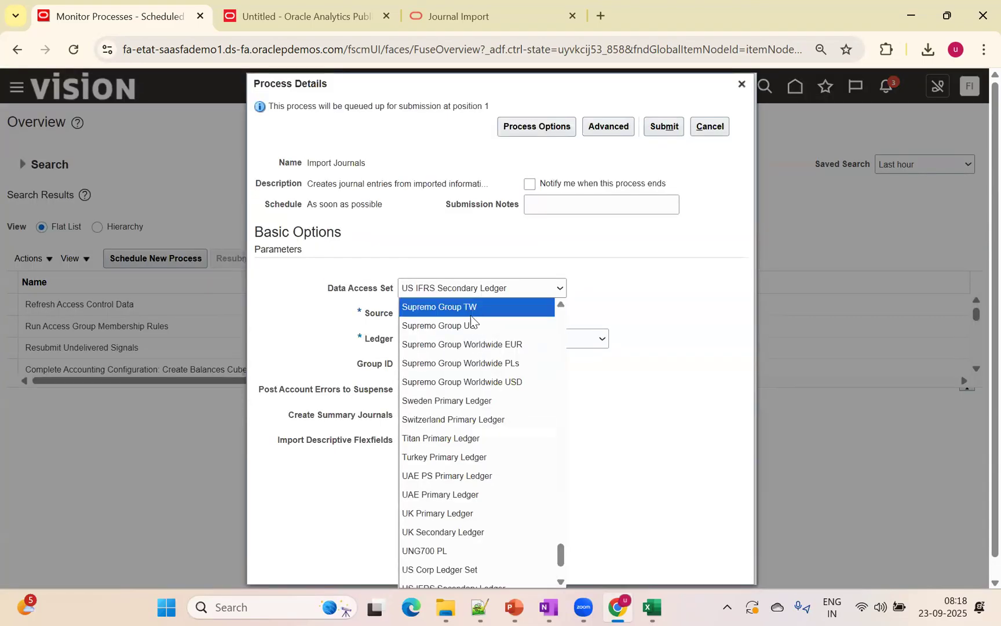
drag(565, 562, 563, 580)
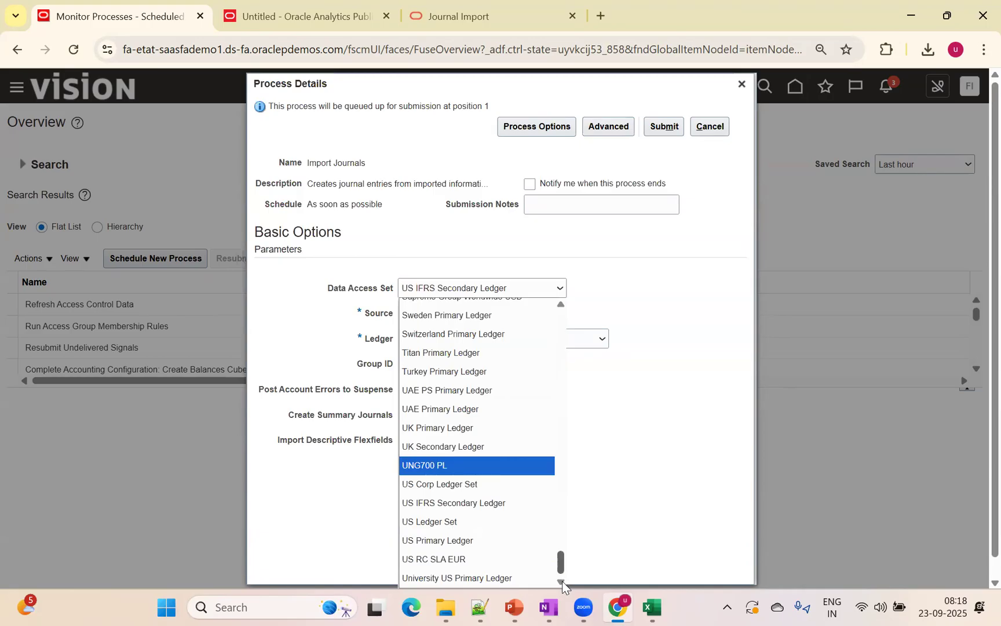
click(485, 539)
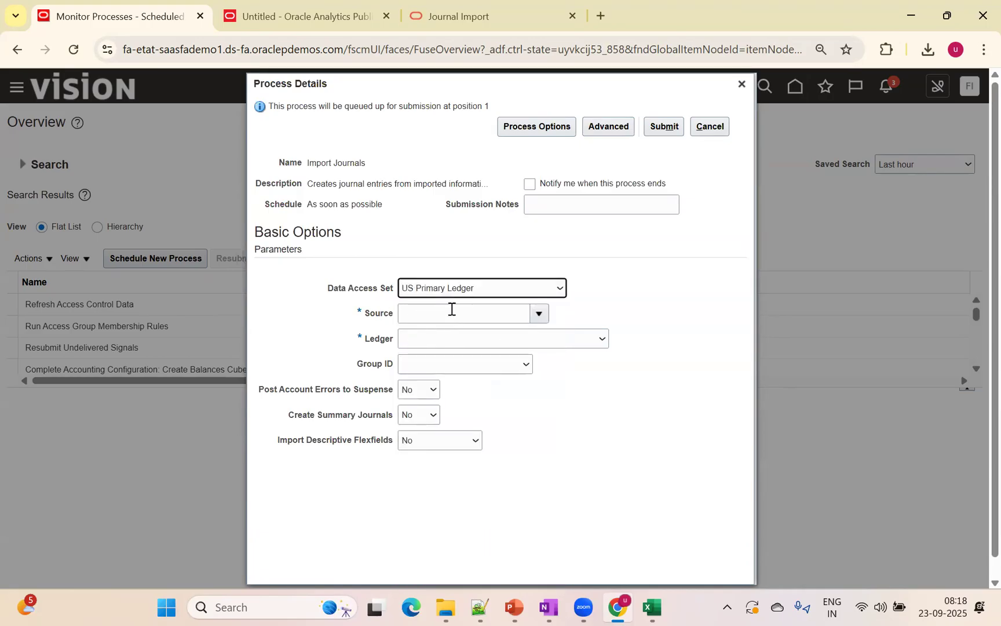
click(454, 340)
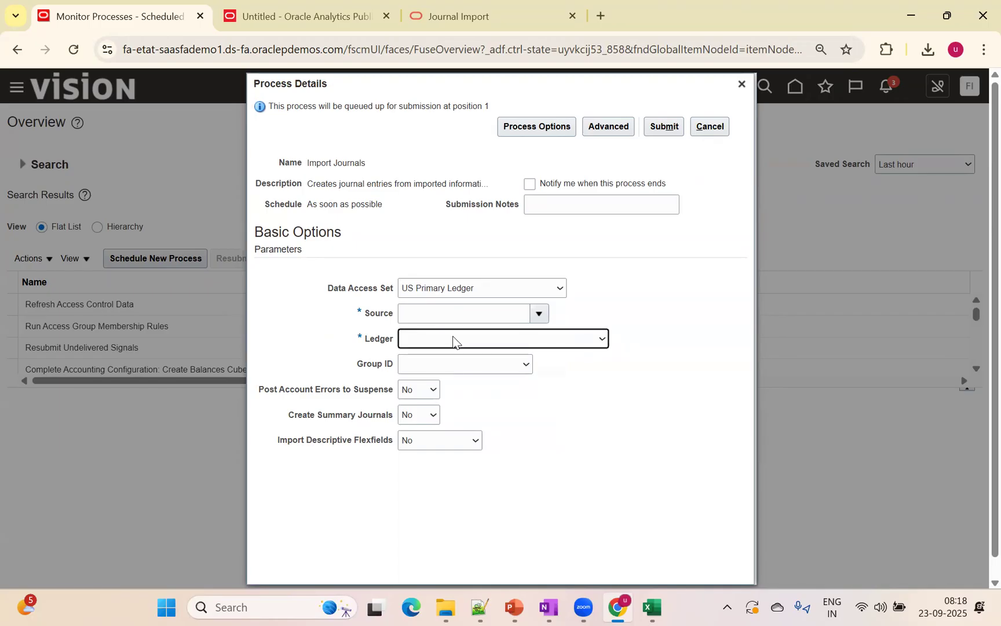
click(601, 338)
click(601, 338)
click(601, 338)
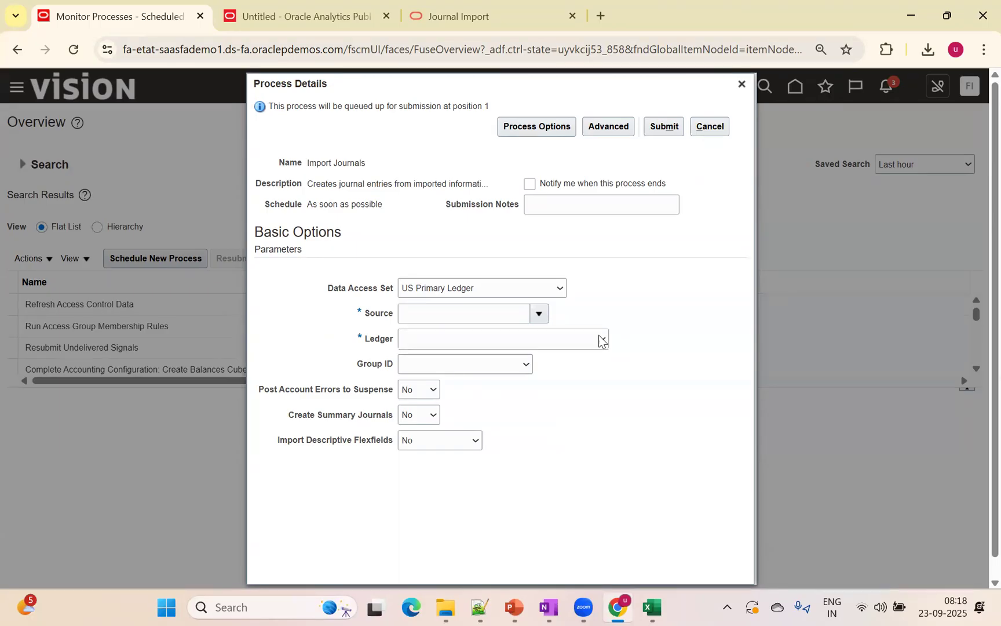
Step: Set the Data Access Set to US Ledger Set and the Source to Assets for the Import Journals process
click(538, 288)
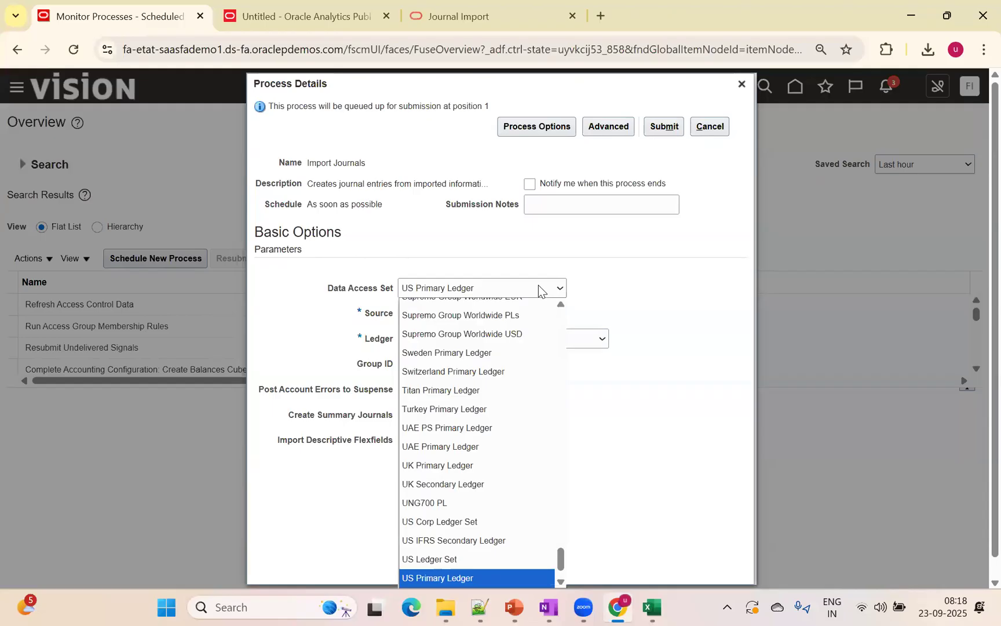
drag(560, 561, 559, 556)
click(474, 570)
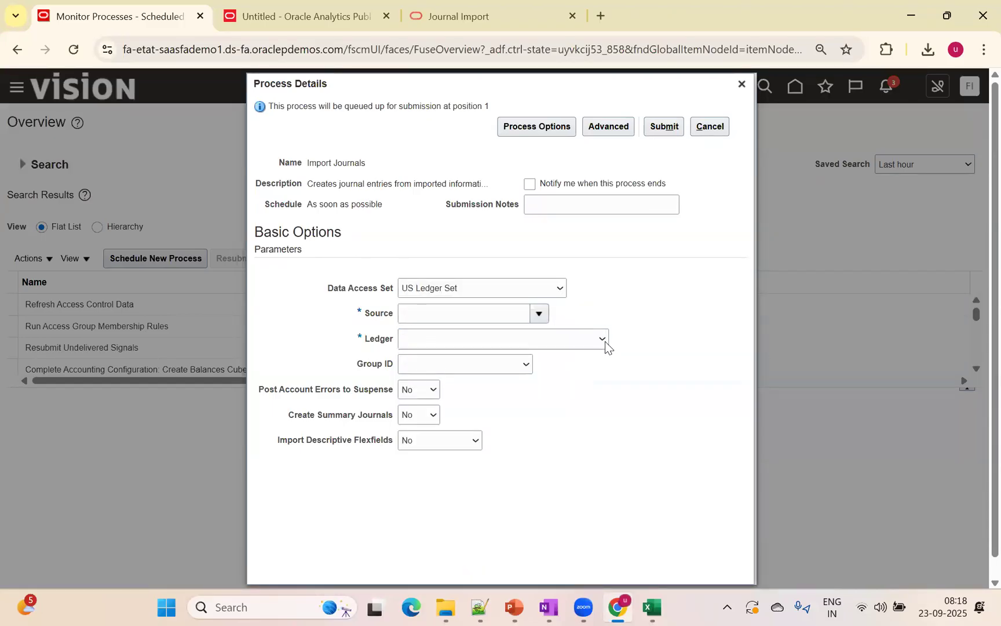
click(542, 314)
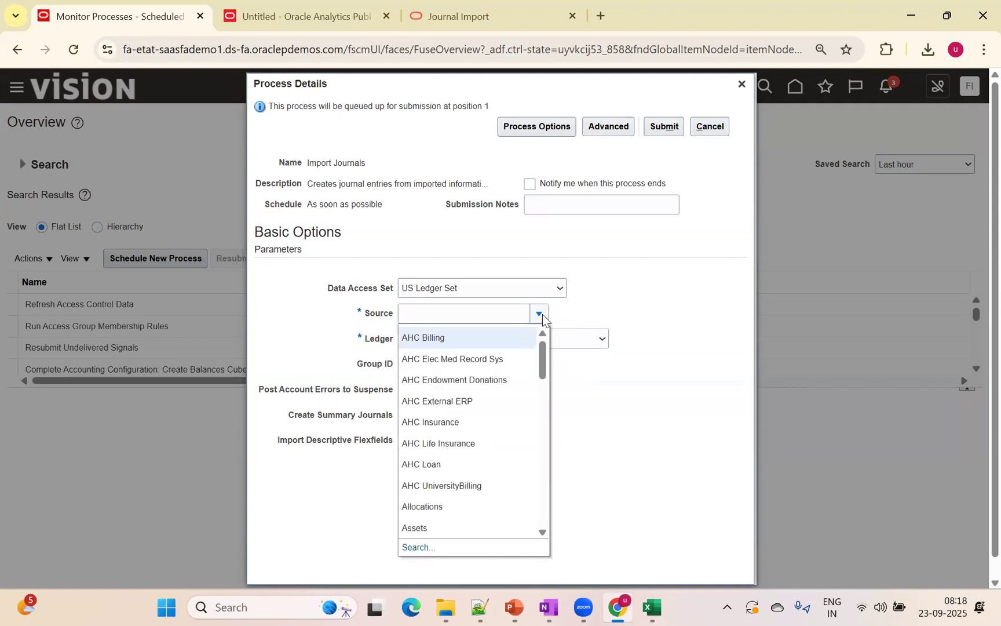
click(424, 530)
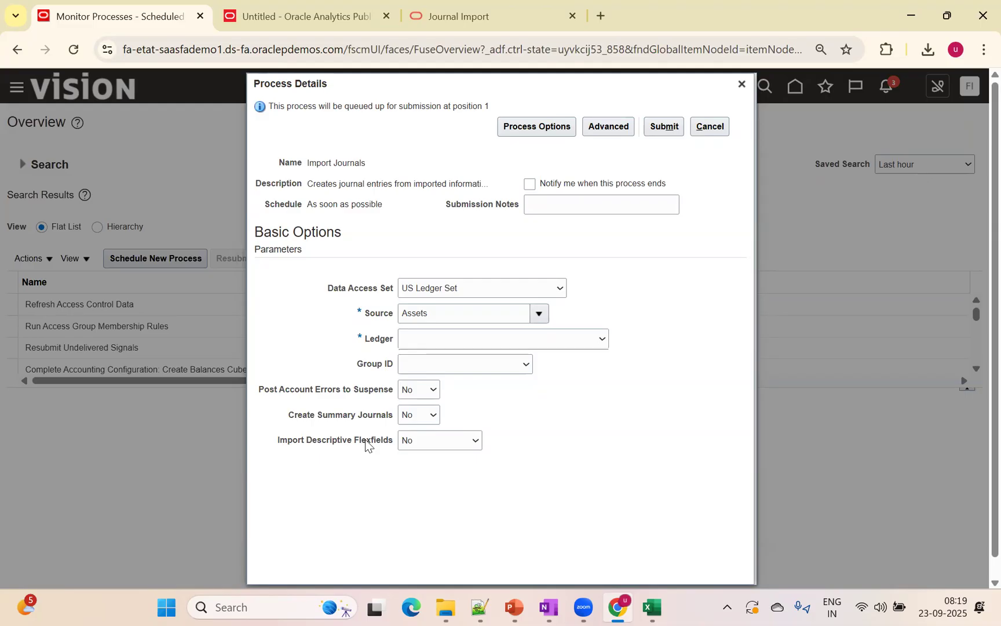
Step: Switch to the PowerPoint presentation and show the Inbound Integrations slide
key(alt+Tab)
key(alt+Tab)
key(Down)
key(Left)
key(Left)
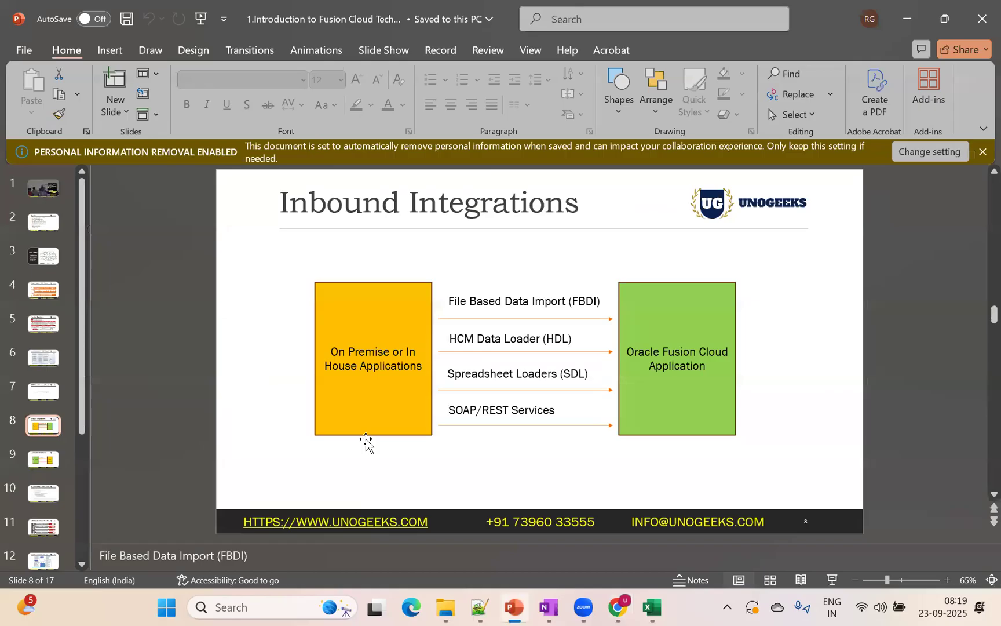